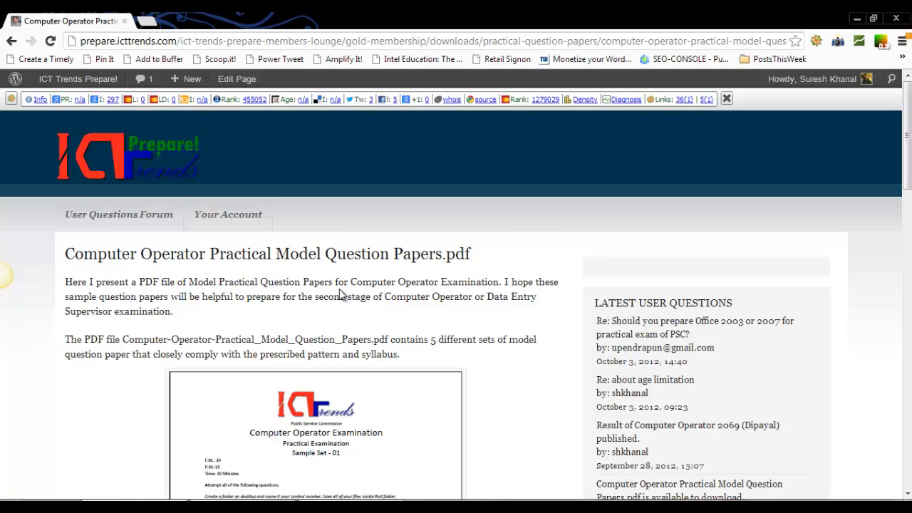
Read the Sample Set 02 instructions and first task in the Computer Operator practical question paper.
scroll(342, 293, down, 7)
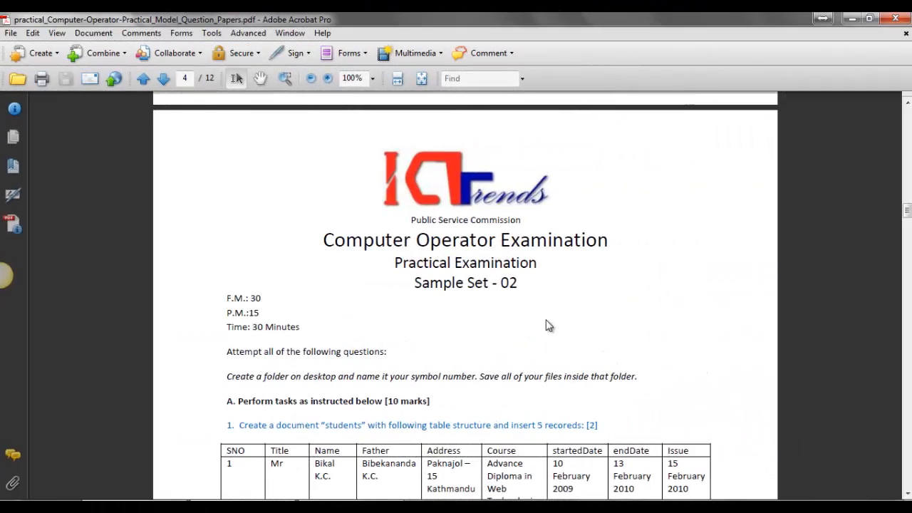
scroll(428, 277, down, 3)
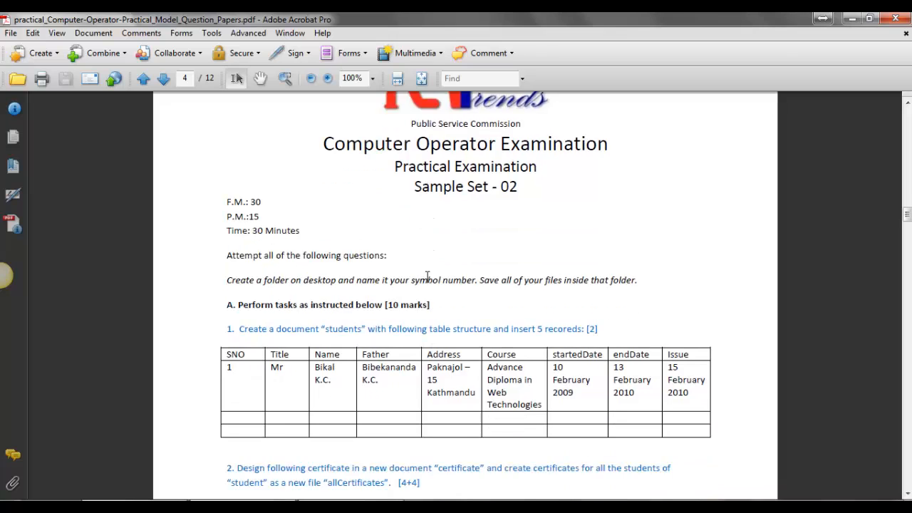
scroll(427, 277, down, 1)
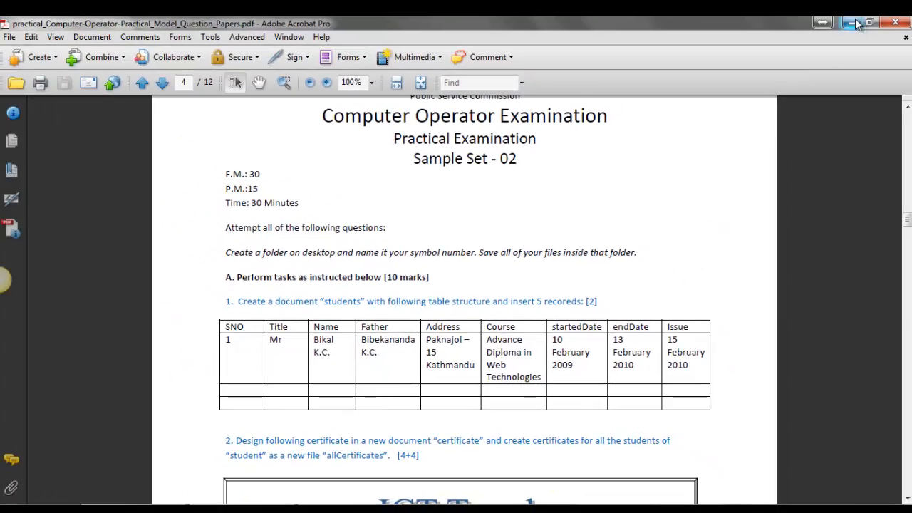
Minimize the open windows and create a desktop folder named with the candidate's symbol number.
click(856, 23)
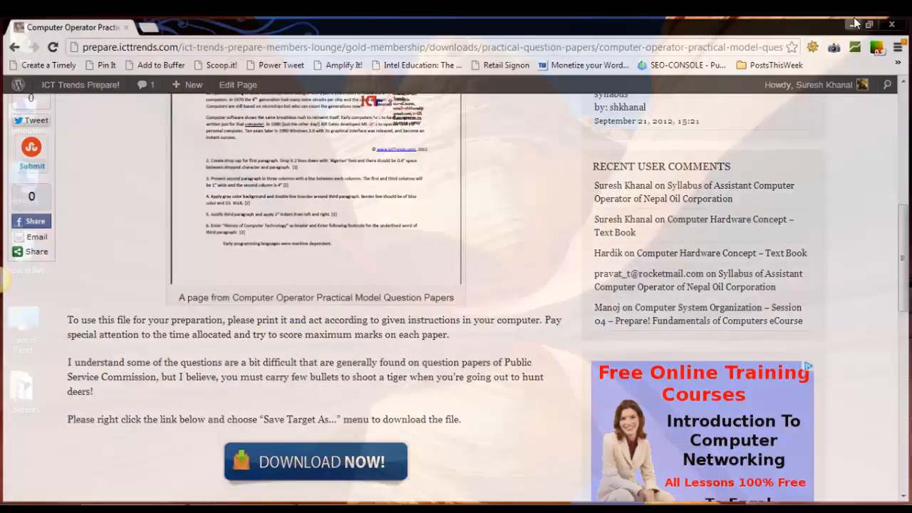
click(856, 23)
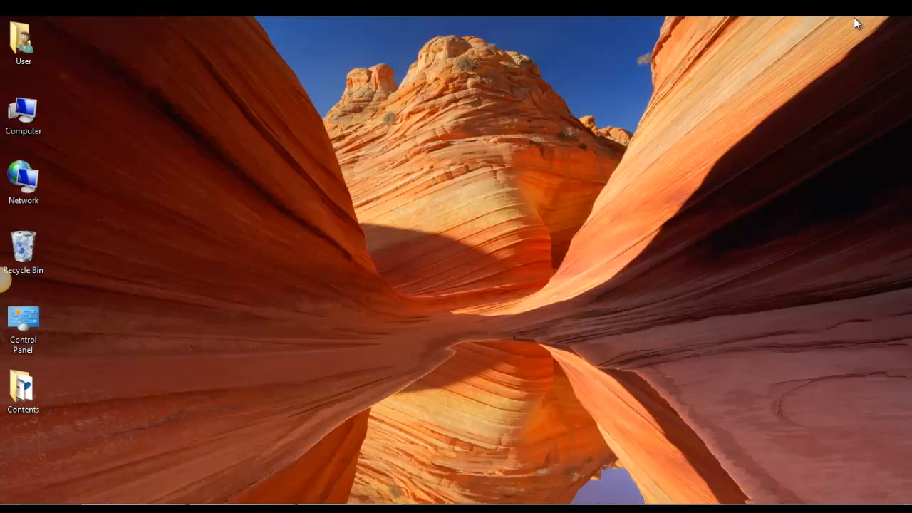
right_click(183, 154)
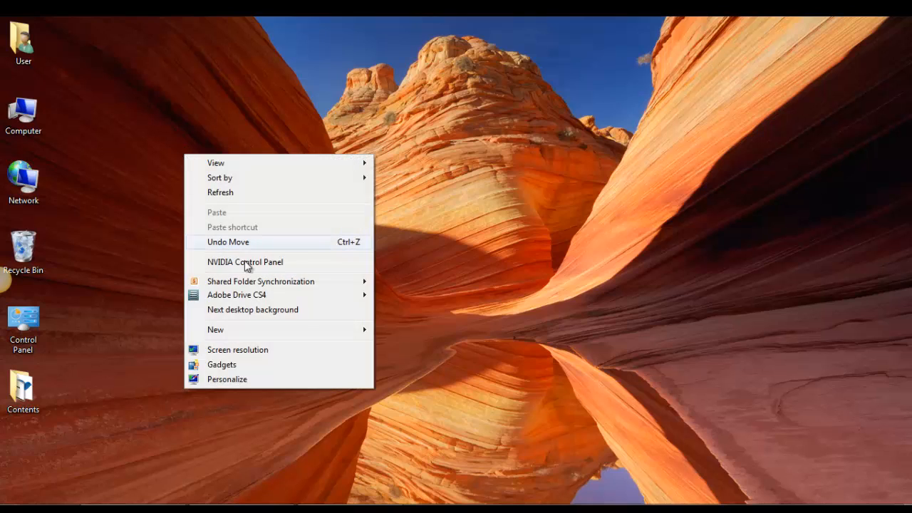
mouse_move(310, 329)
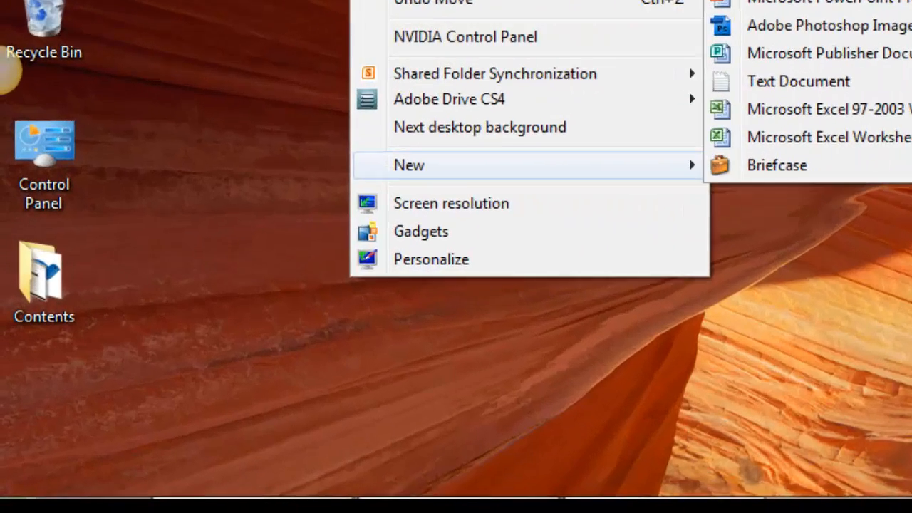
click(405, 88)
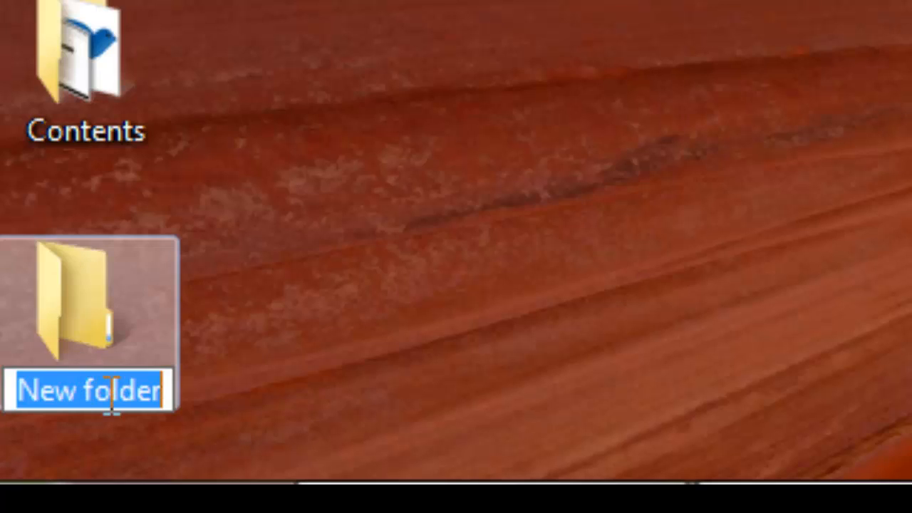
text(98)
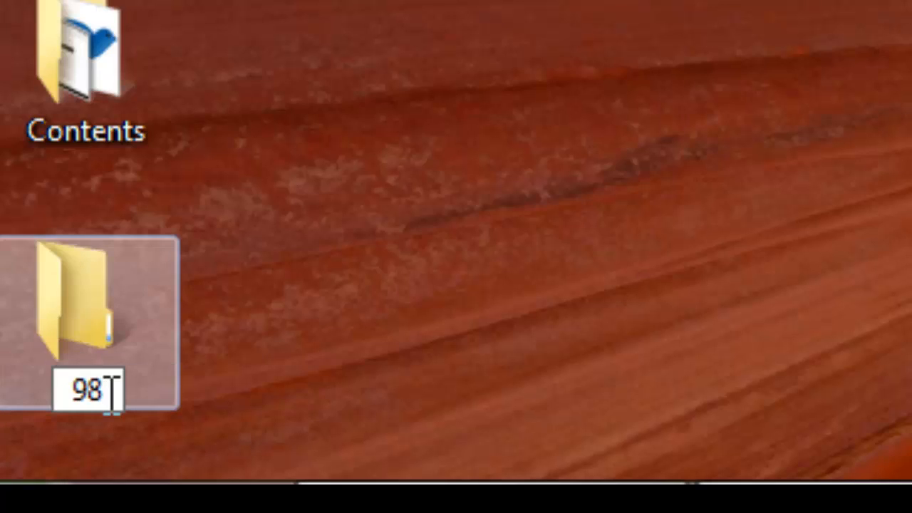
text(510032)
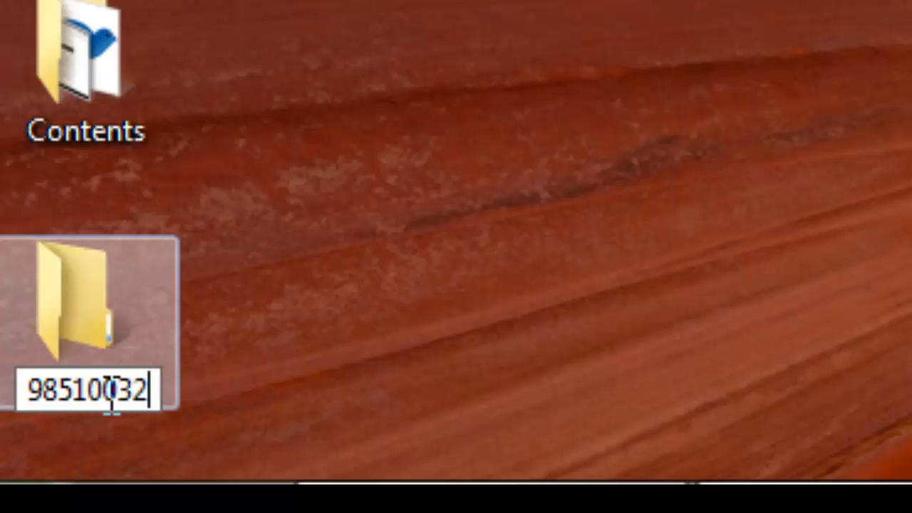
key(Return)
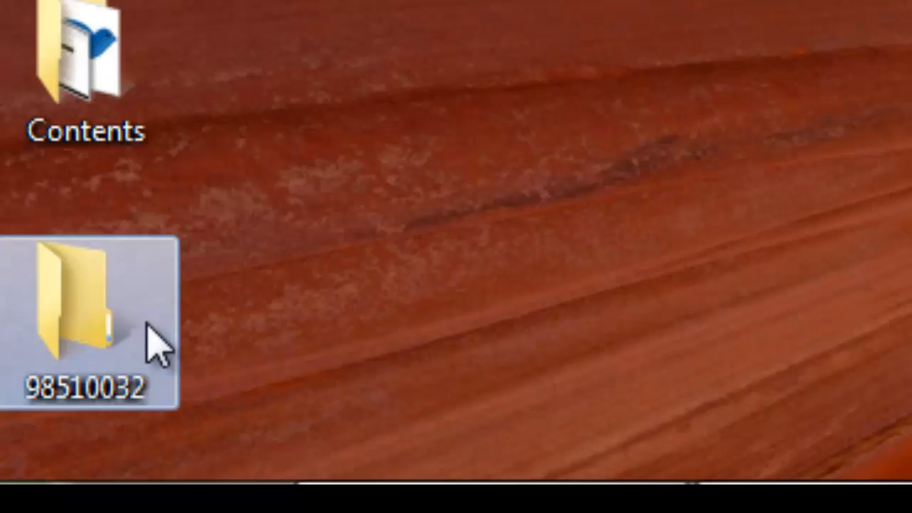
Move the new symbol-number folder away from the other desktop icons, open it and place its window beside the icon.
drag(150, 347, 220, 198)
click(223, 285)
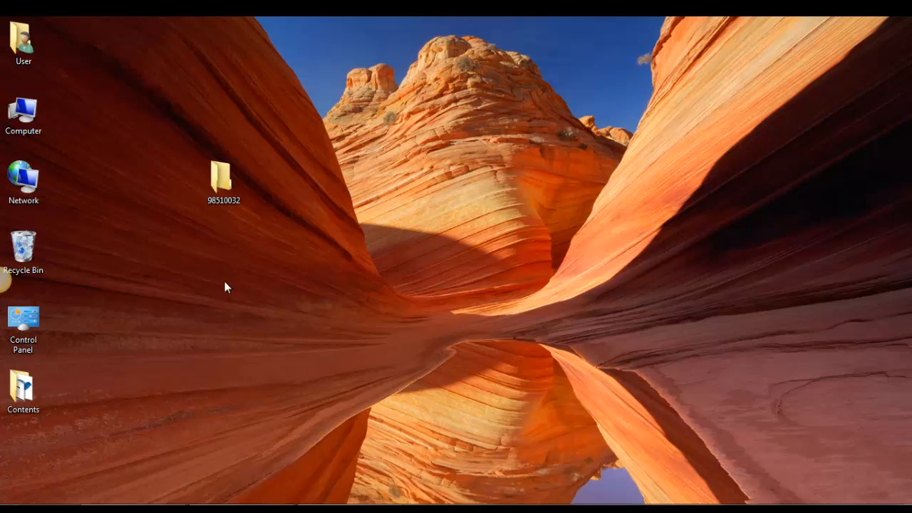
double_click(222, 185)
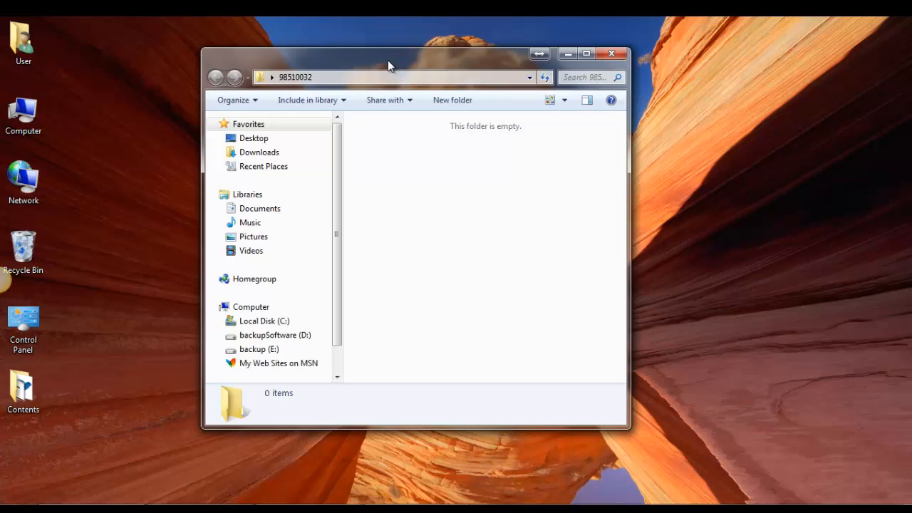
drag(388, 62, 509, 83)
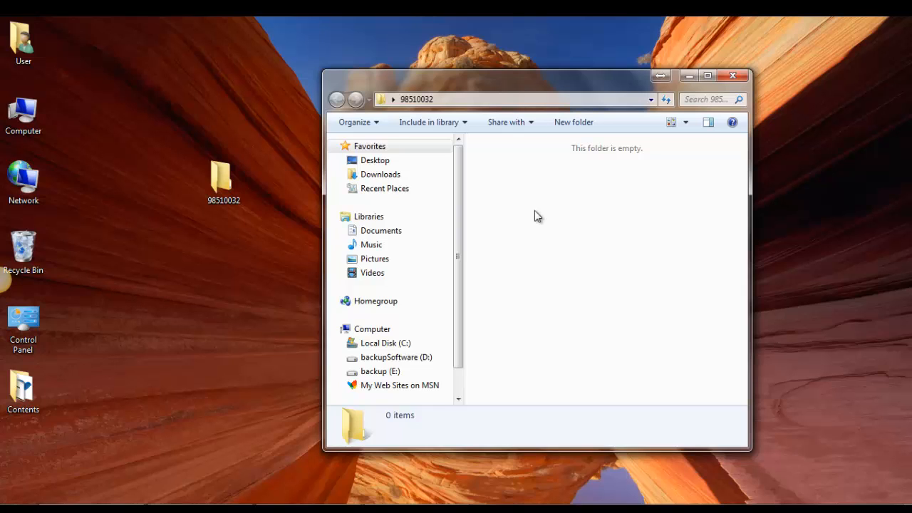
Bring back the question paper PDF, launch Microsoft Office Word 2003 and close the Getting Started pane.
click(311, 507)
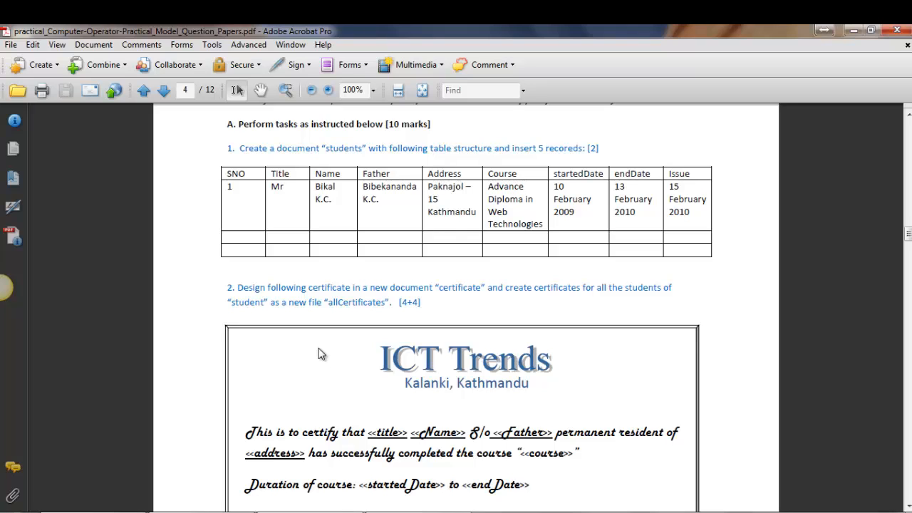
click(12, 508)
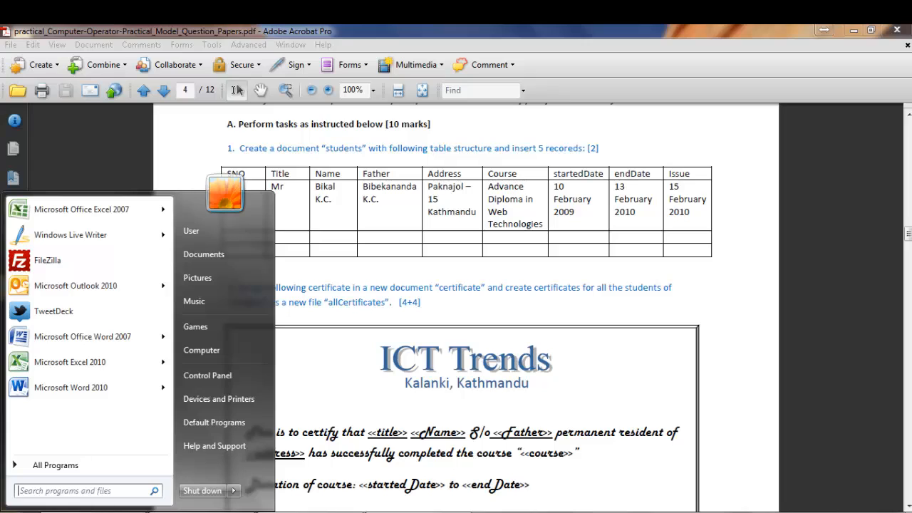
text(word)
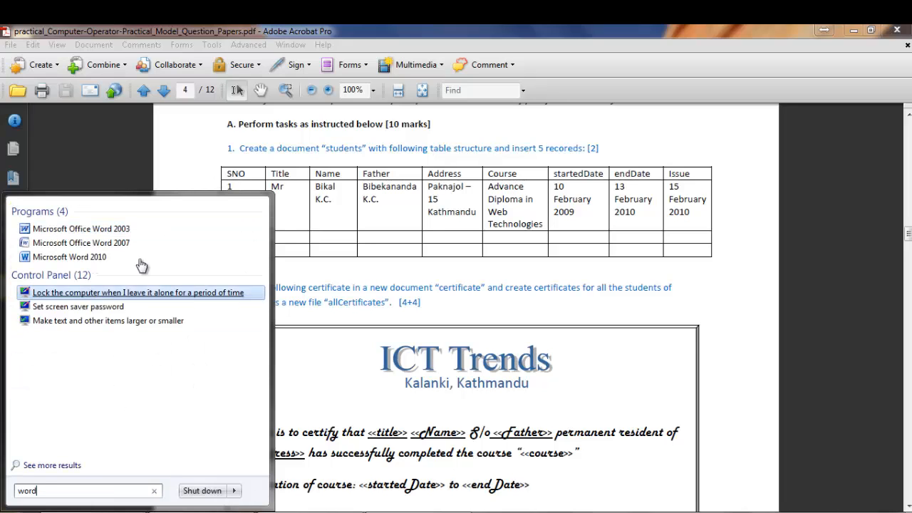
click(105, 229)
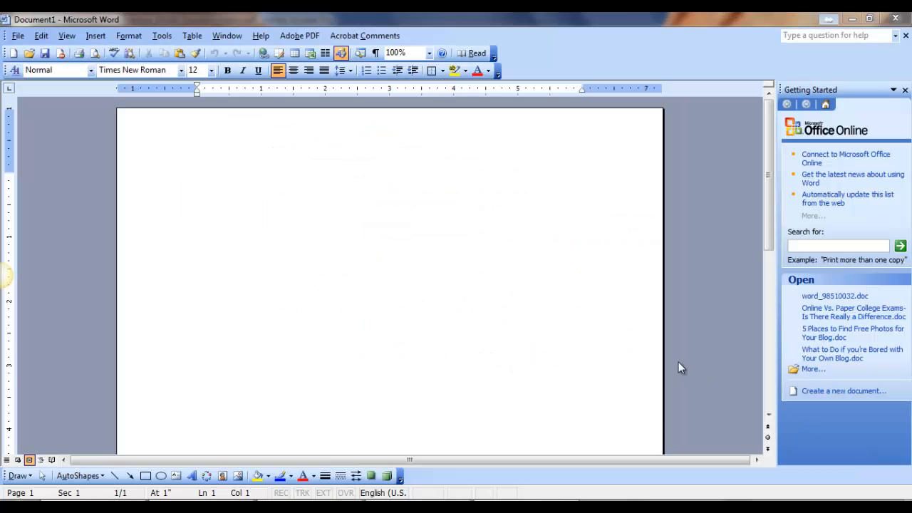
click(905, 90)
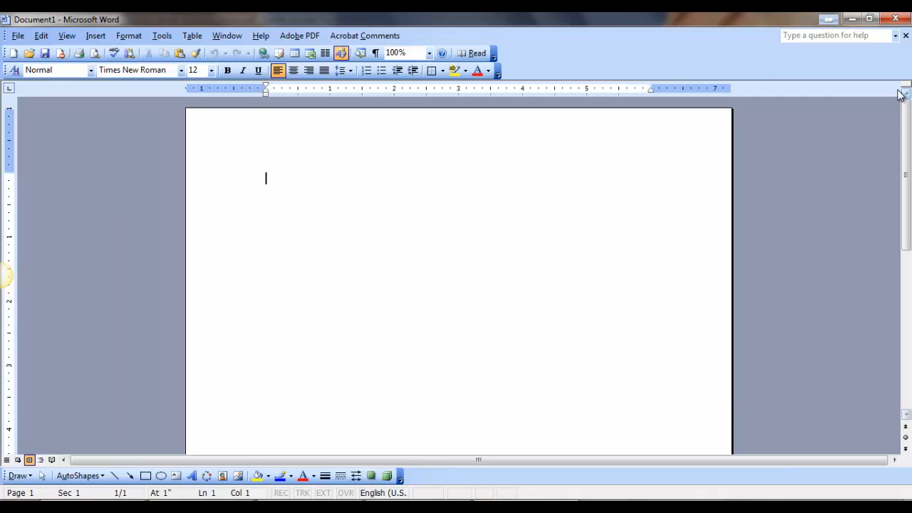
Restore the Word and question paper windows to smaller sizes and arrange them side by side.
double_click(589, 19)
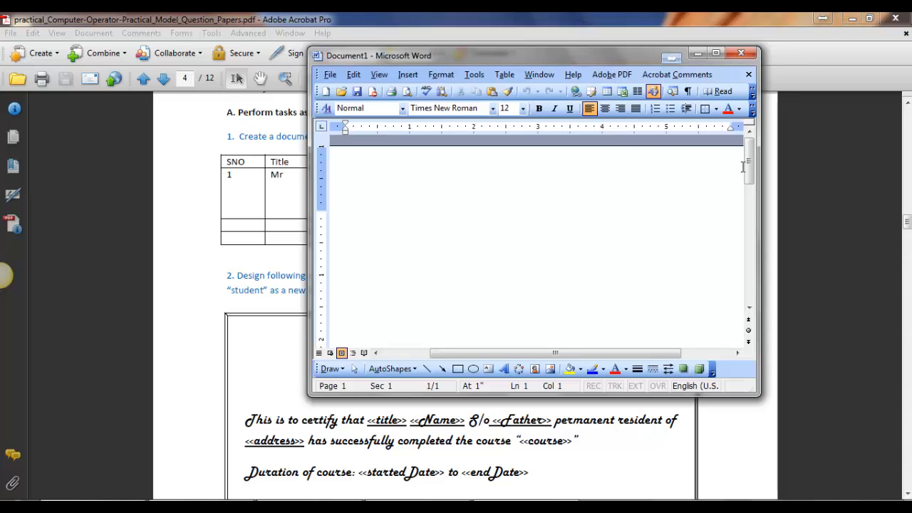
mouse_move(761, 206)
mouse_down()
mouse_move(833, 202)
mouse_move(734, 204)
mouse_move(775, 206)
mouse_up()
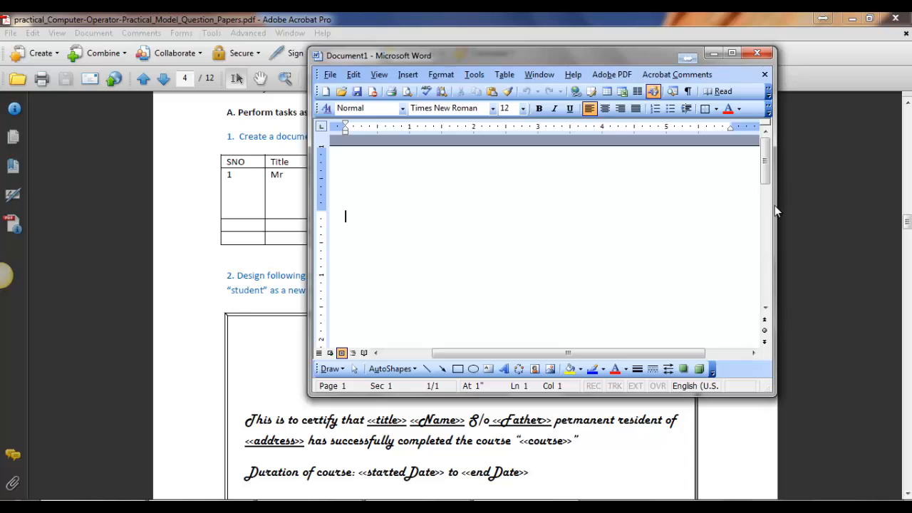
drag(502, 53, 566, 67)
click(869, 19)
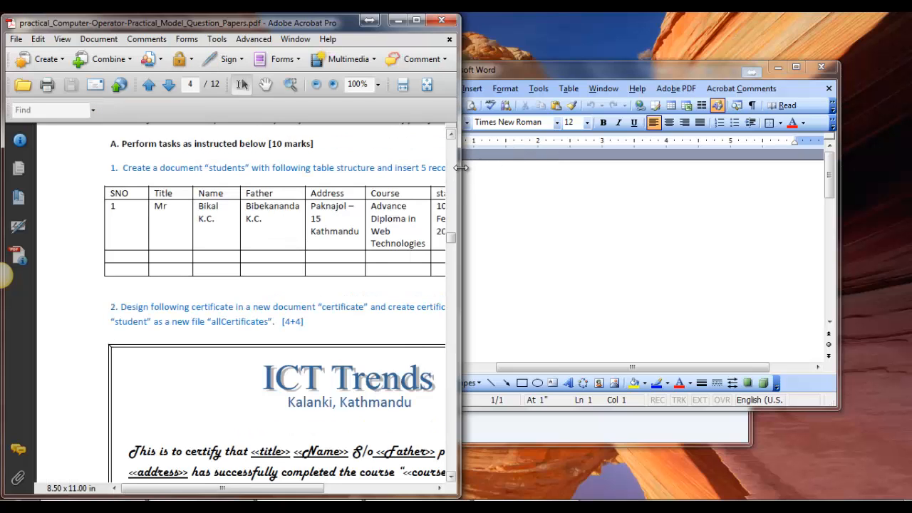
drag(460, 171, 504, 177)
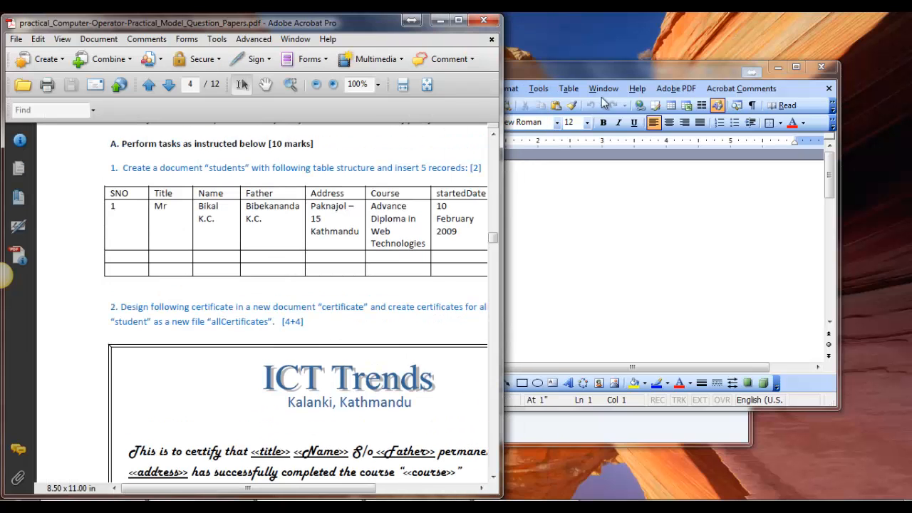
drag(600, 72, 667, 30)
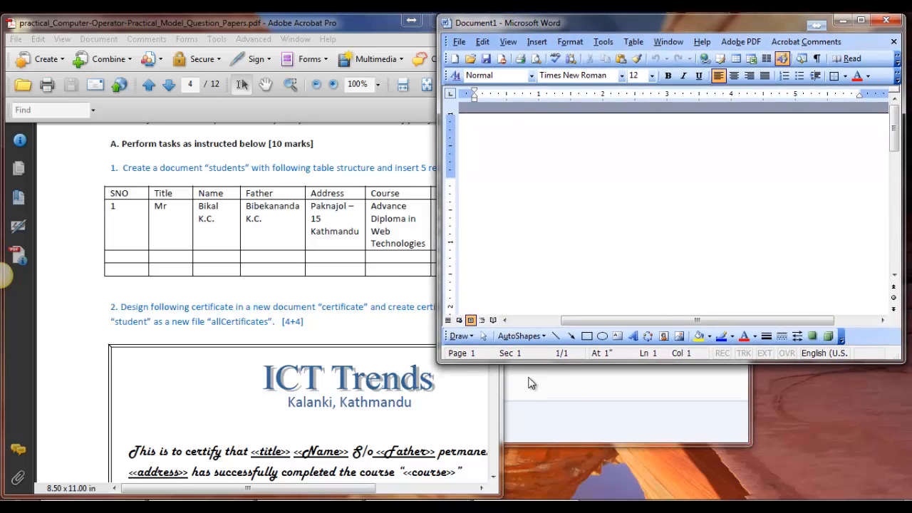
Widen the question paper window, zoom it to 84.8% to fit the whole students table, and return to the blank Word document.
drag(502, 414, 585, 387)
scroll(440, 288, down, 1)
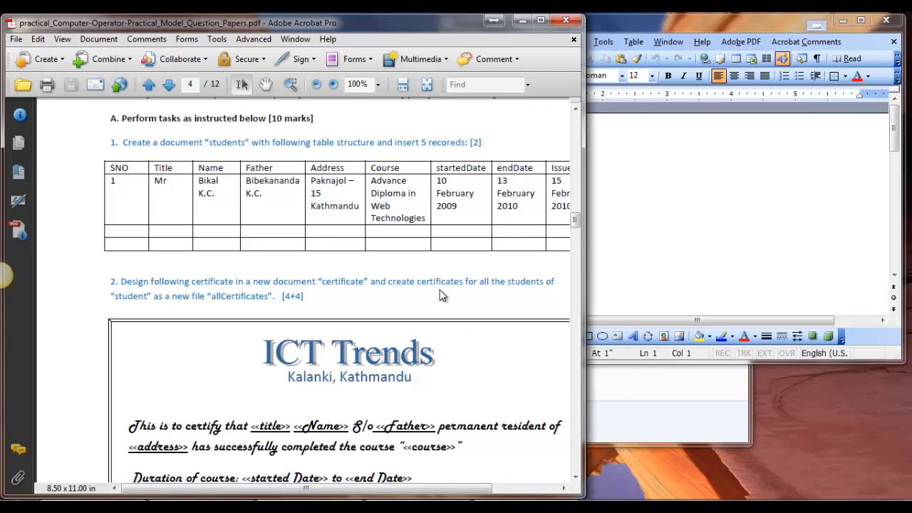
click(738, 26)
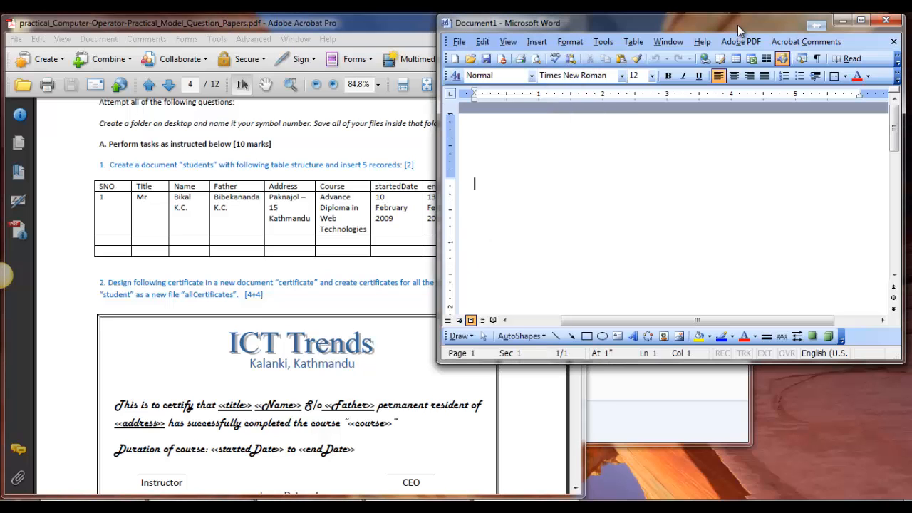
drag(737, 25, 737, 24)
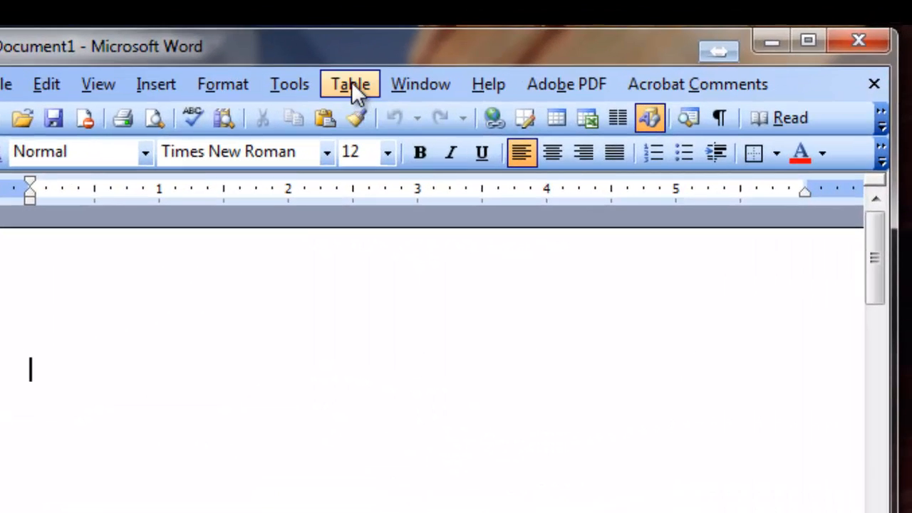
Start inserting a table in the blank document and set its number of columns to 9, matching the question paper's table.
click(351, 81)
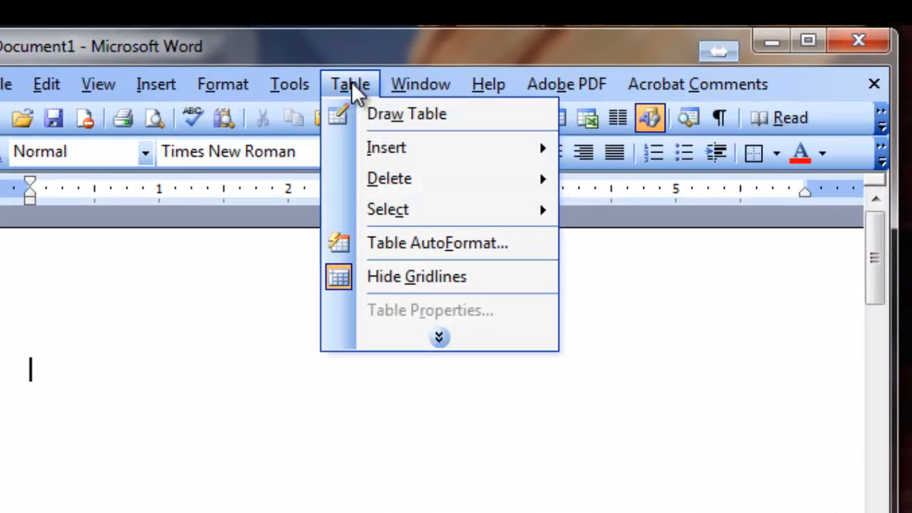
mouse_move(400, 149)
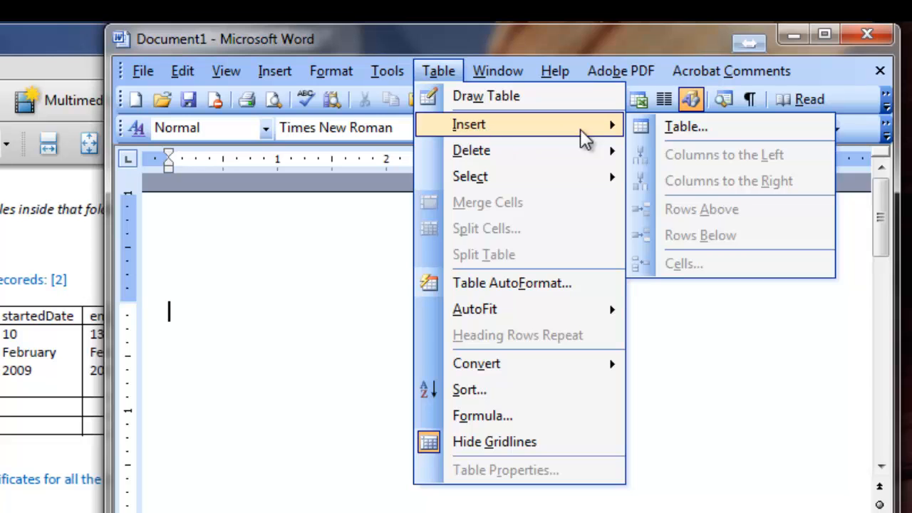
click(686, 127)
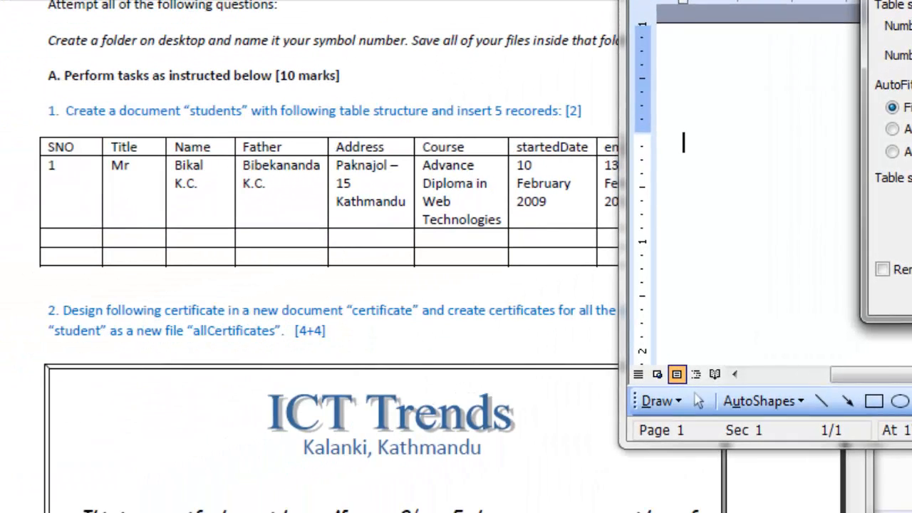
key(alt+Tab)
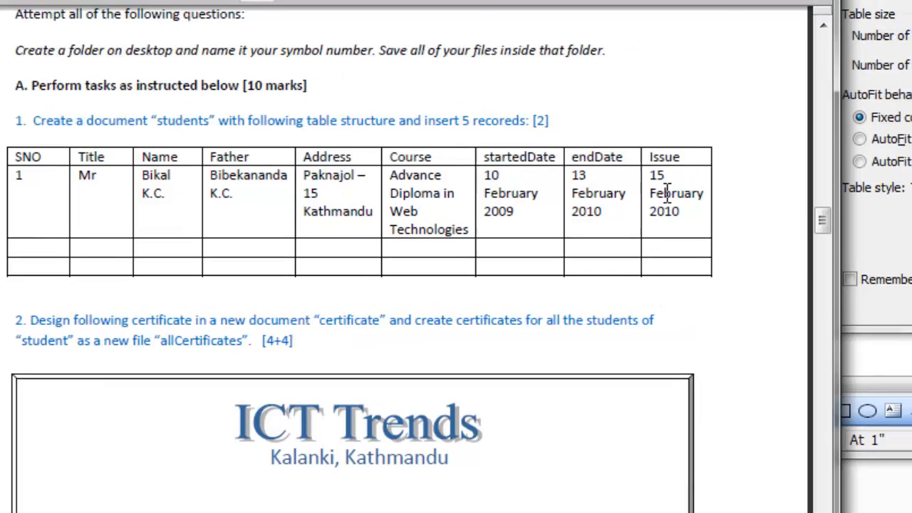
drag(611, 173, 539, 172)
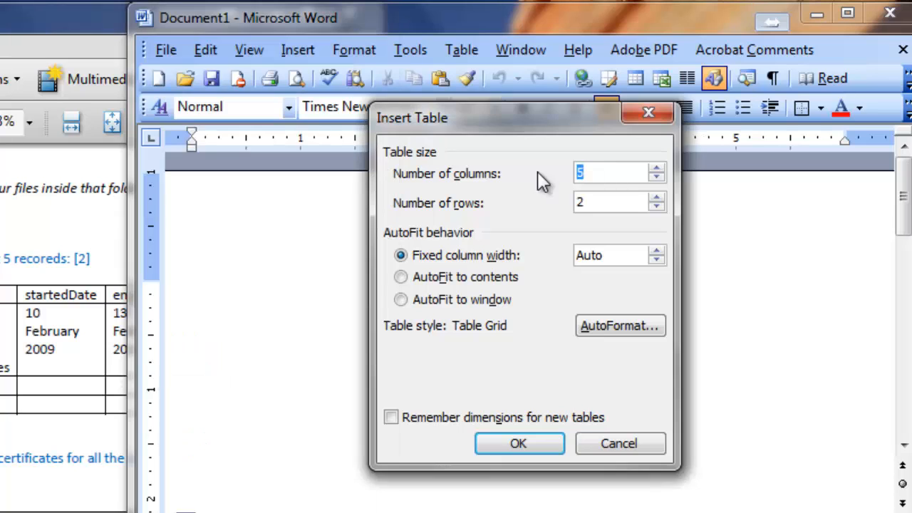
text(9)
Check the record count and heading row in the question paper, set the number of rows to 6, and insert the table.
mouse_move(2, 259)
mouse_down()
mouse_move(39, 255)
mouse_move(11, 261)
mouse_up()
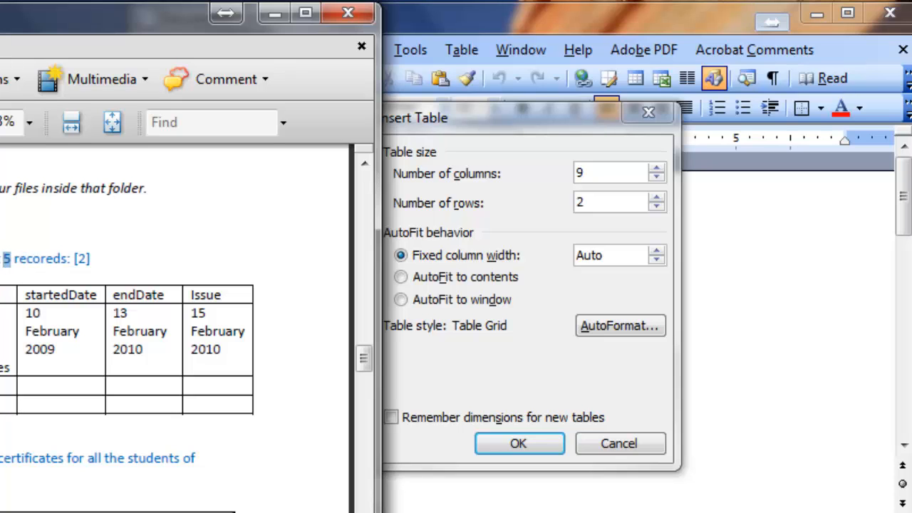
click(5, 260)
drag(24, 295, 205, 298)
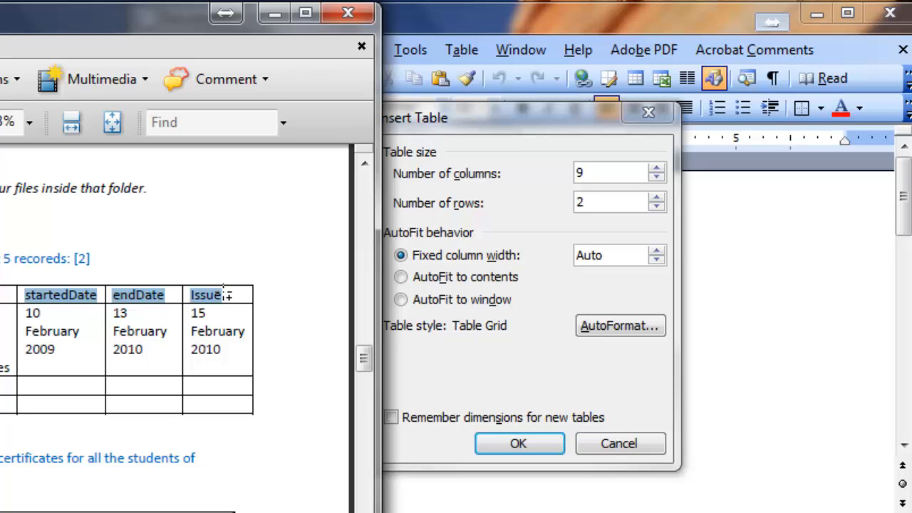
click(611, 198)
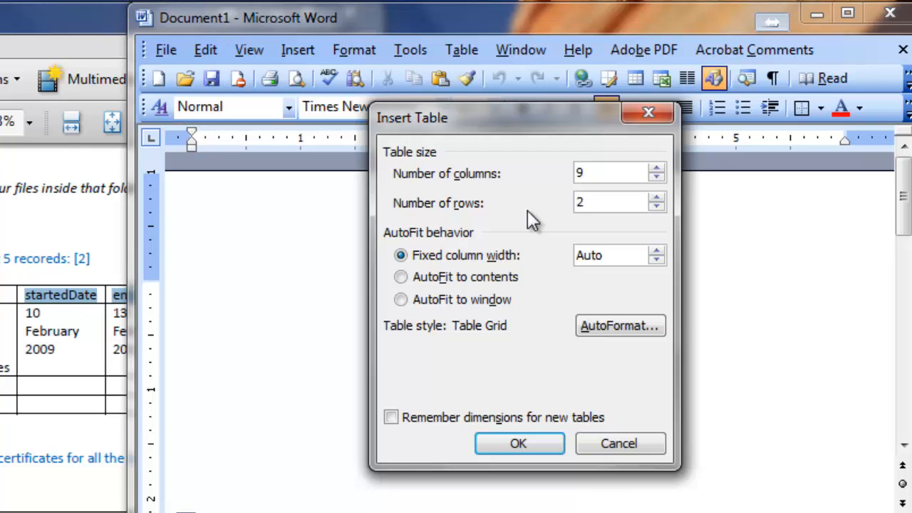
key(Delete)
text(6)
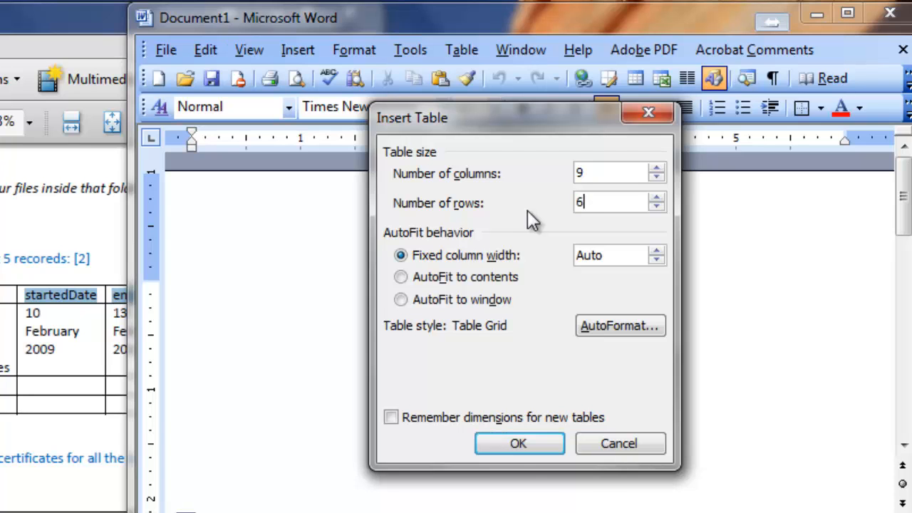
click(514, 443)
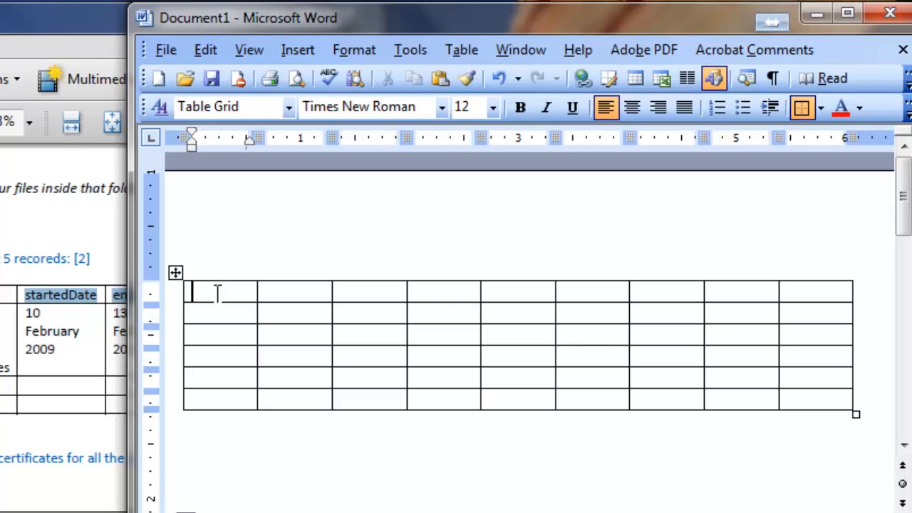
Enter the headings SNO, Title, Name and Father in the first four cells of the table's first row.
text(SNP)
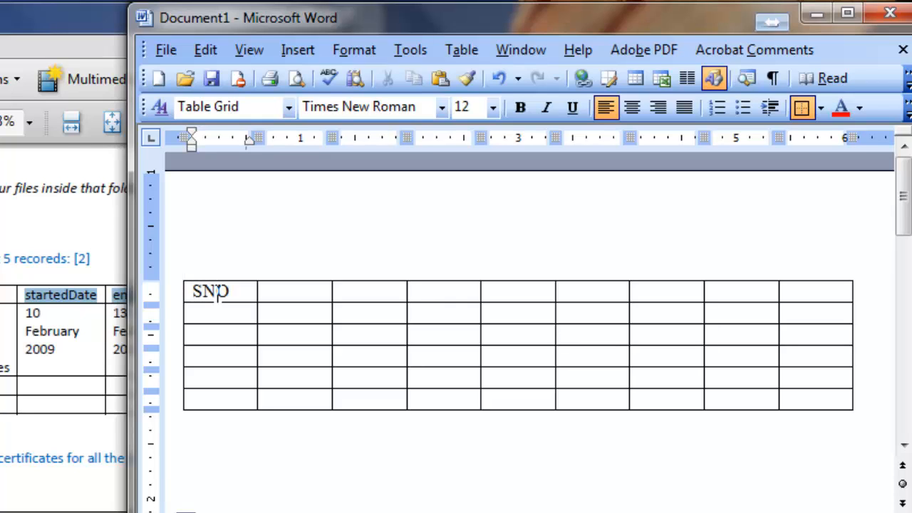
key(Tab)
text(T)
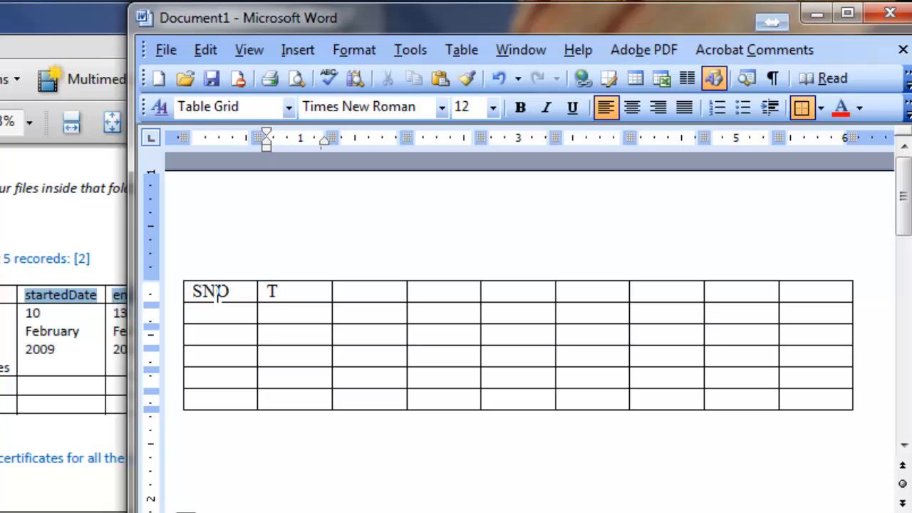
text(itle)
key(Tab)
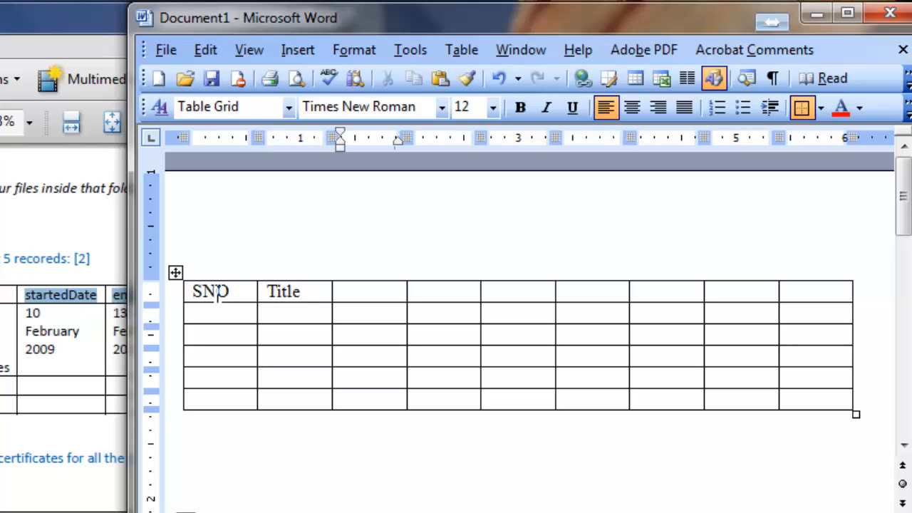
text(Name)
key(Tab)
text(Father)
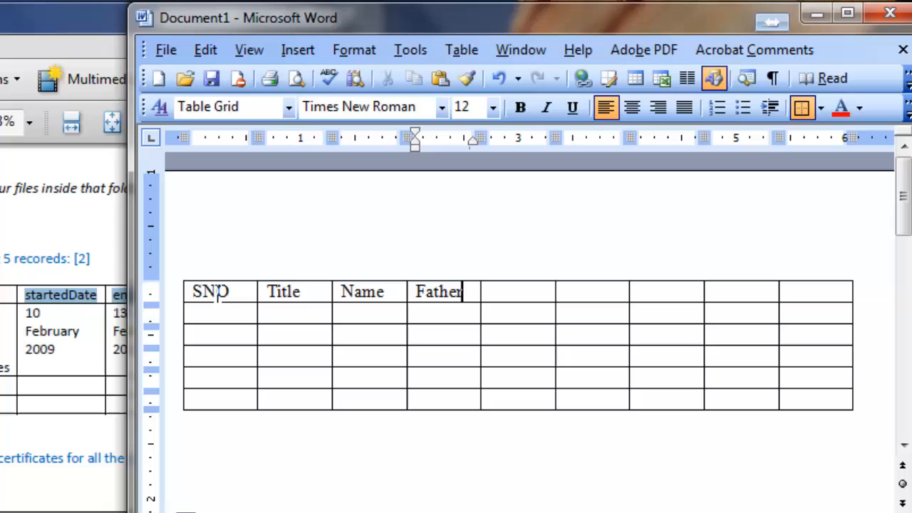
Enter the headings Address and Course in the fifth and sixth cells of the heading row.
key(Tab)
text(Address)
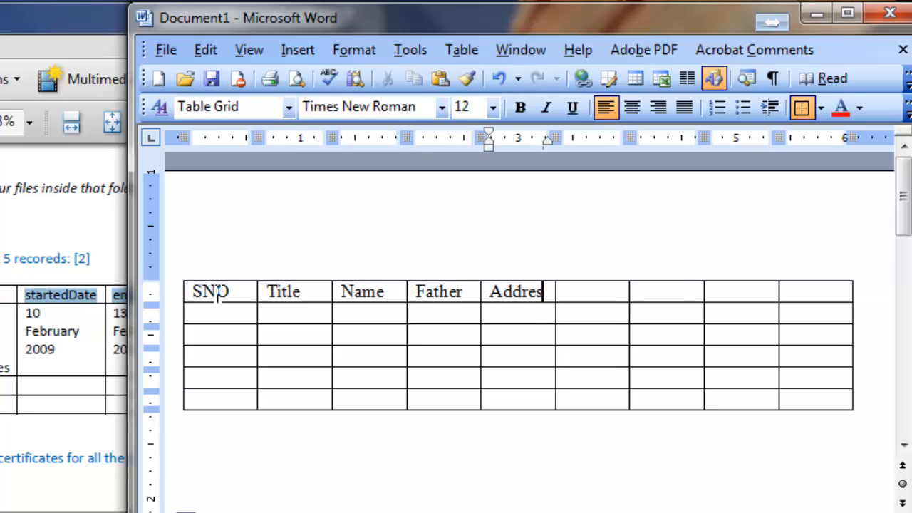
key(Tab)
text(Course)
key(Tab)
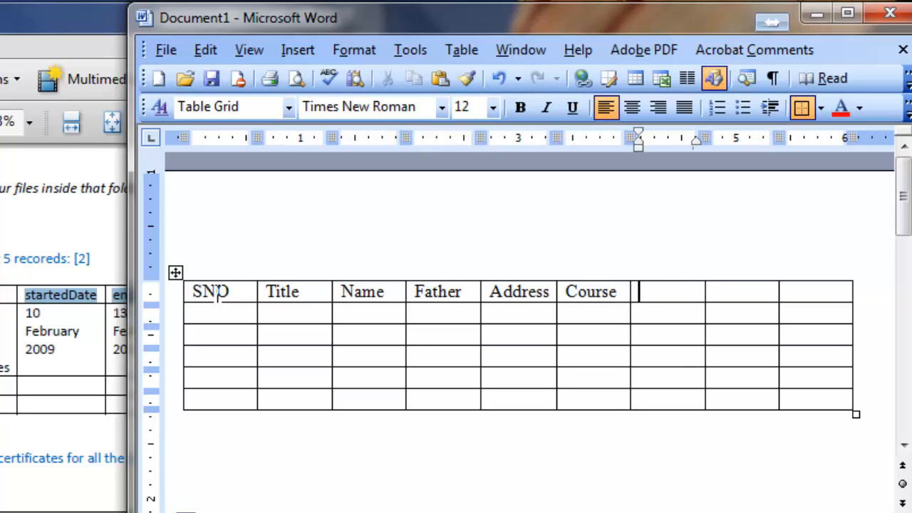
Enter the headings StartDate and endDate, without spaces, in the seventh and eighth cells of the heading row.
text(Start D)
key(BackSpace)
key(BackSpace)
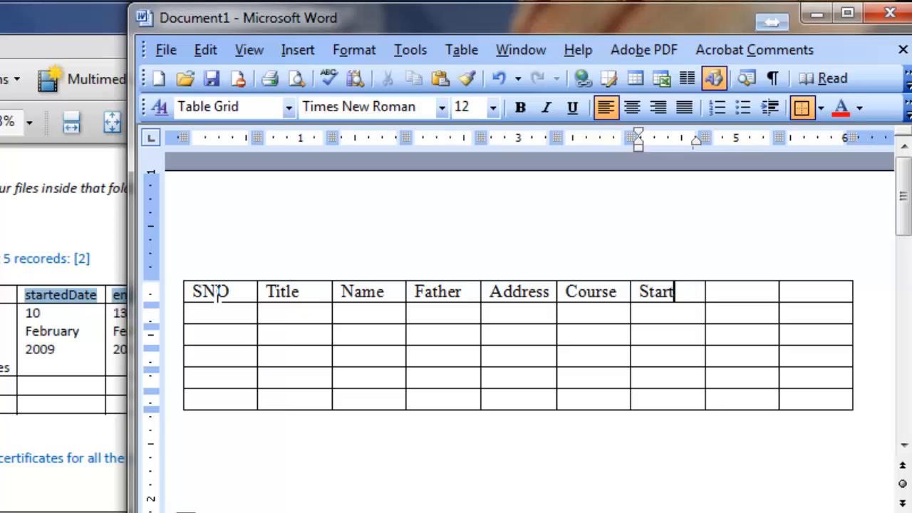
text(Date)
key(Tab)
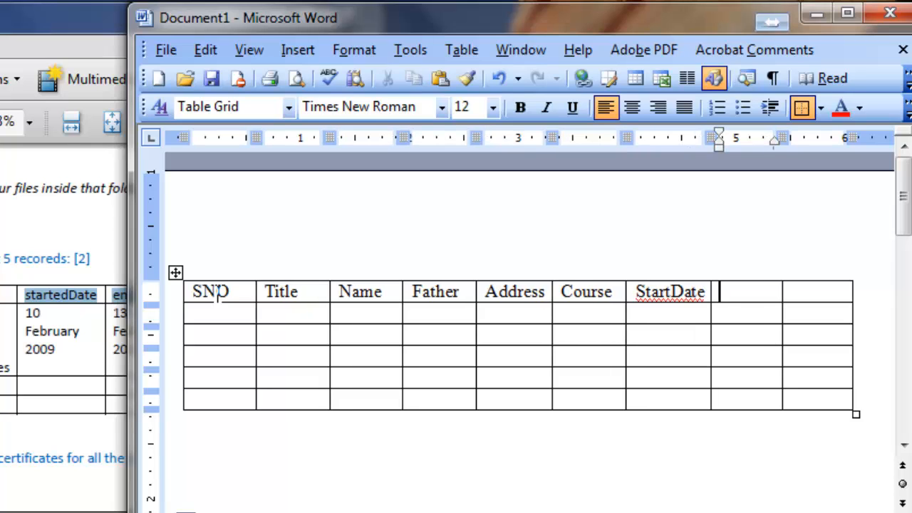
text(E)
key(BackSpace)
text(endDate)
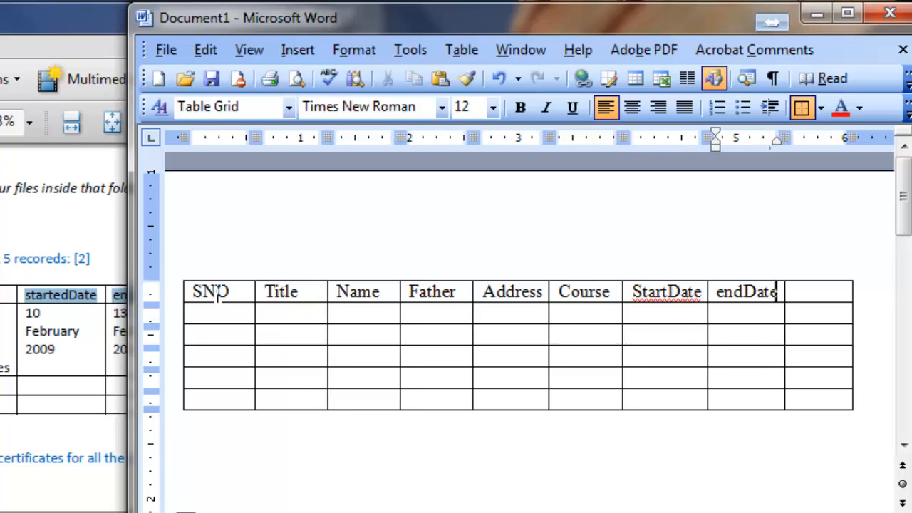
Move the document window to uncover part of the question paper and enter the heading Issue in the last column.
drag(403, 21, 293, 107)
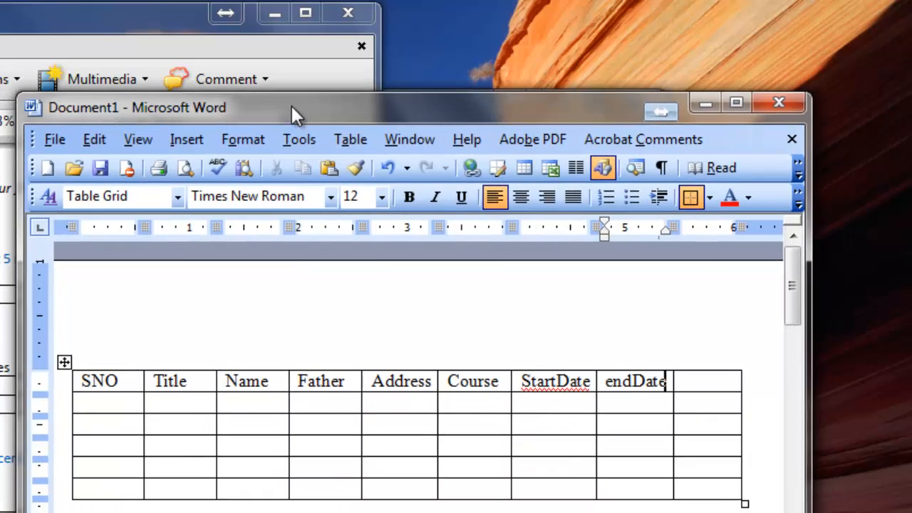
text(Isu)
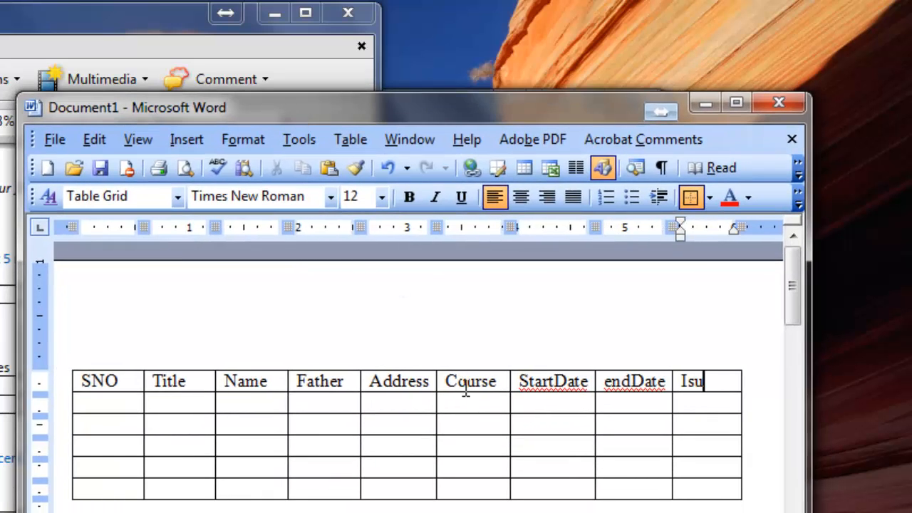
key(BackSpace)
text(sue)
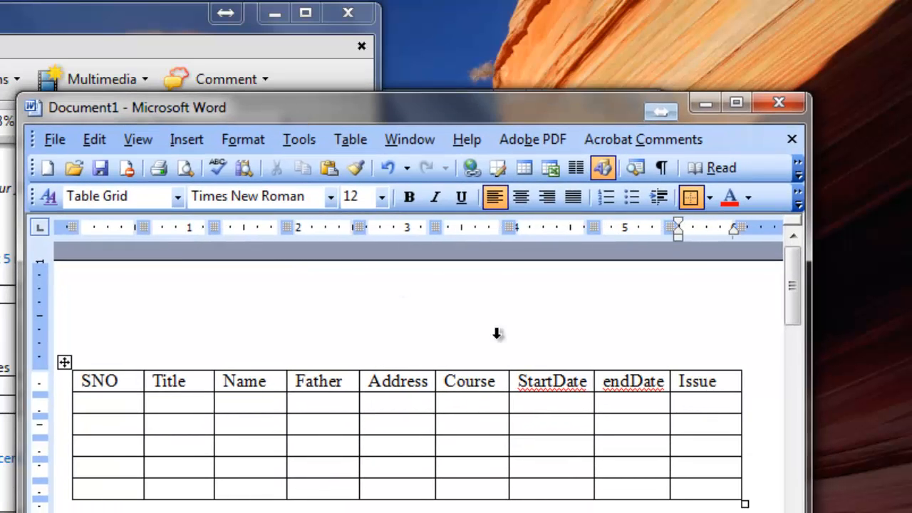
Recheck the question paper, return to the document, and start the first record with SNO 1 and title Mr.
click(77, 20)
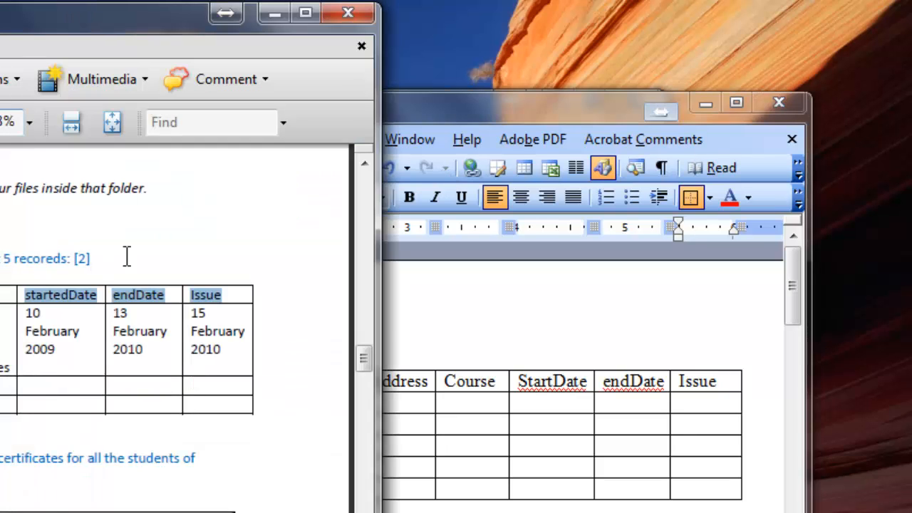
click(545, 111)
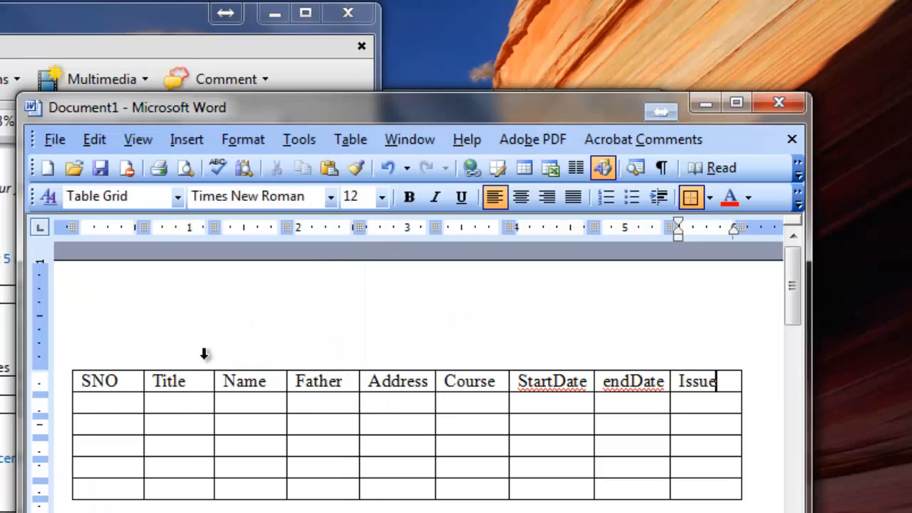
click(119, 403)
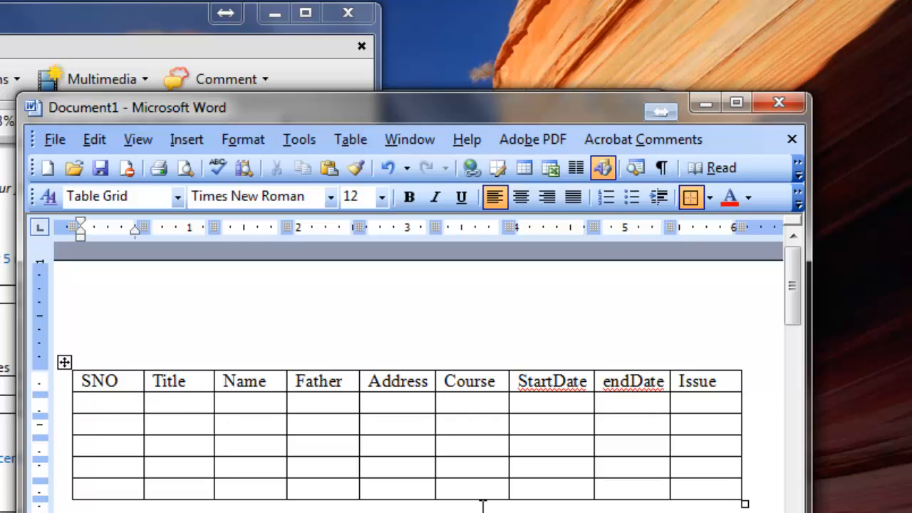
text(1)
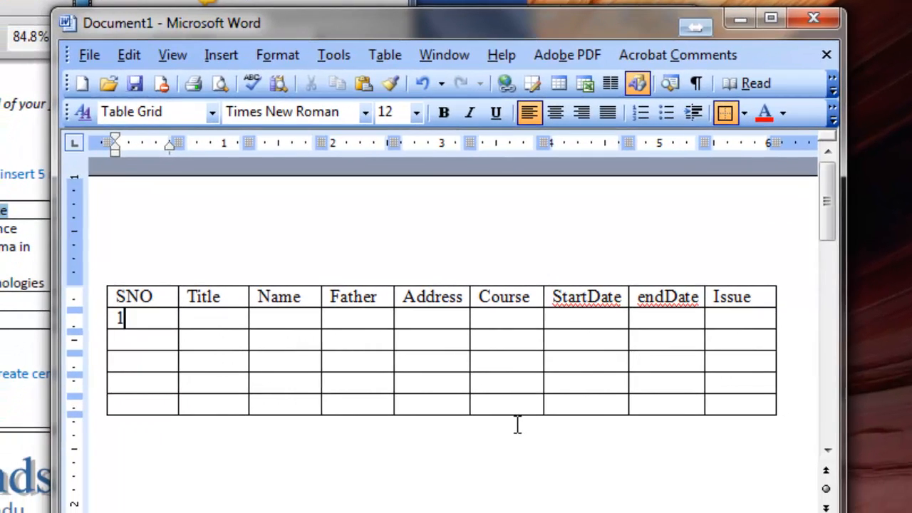
key(Tab)
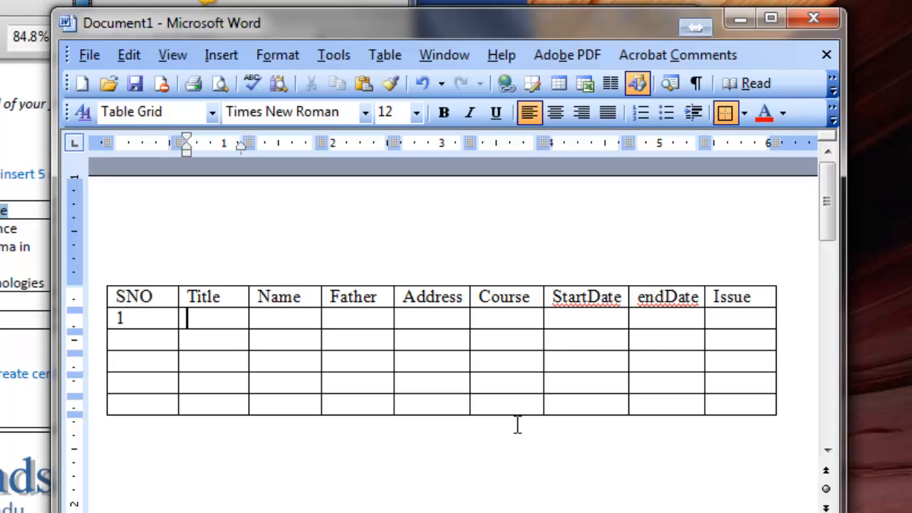
text(Mr)
key(Tab)
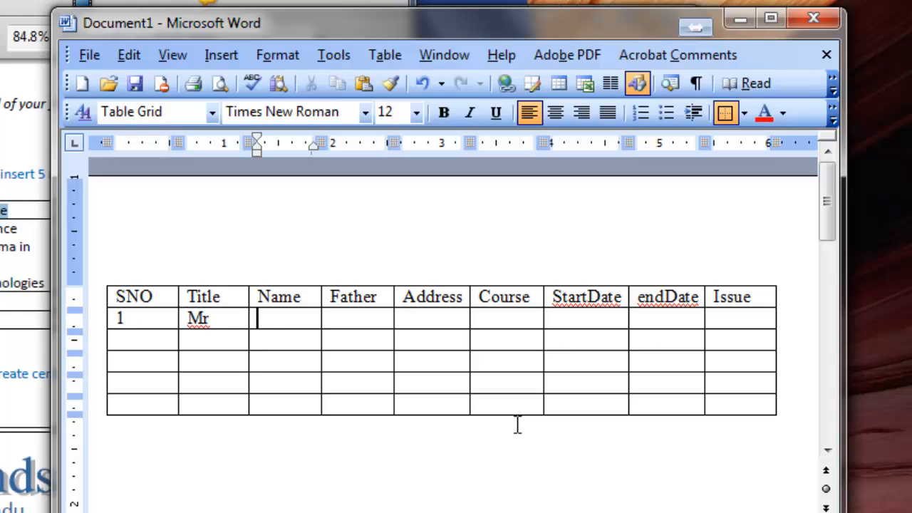
Enter the student's full name in the first record's Name cell, with the surname on a second line.
key(Return)
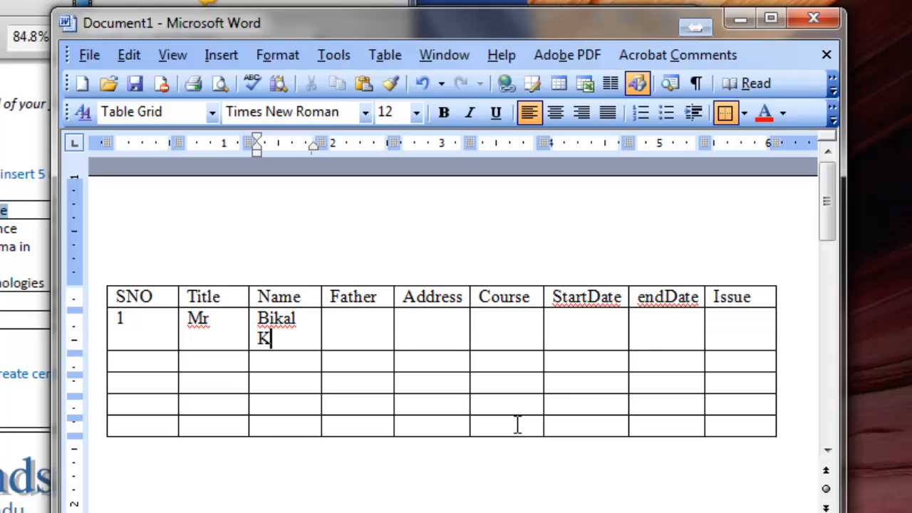
key(Tab)
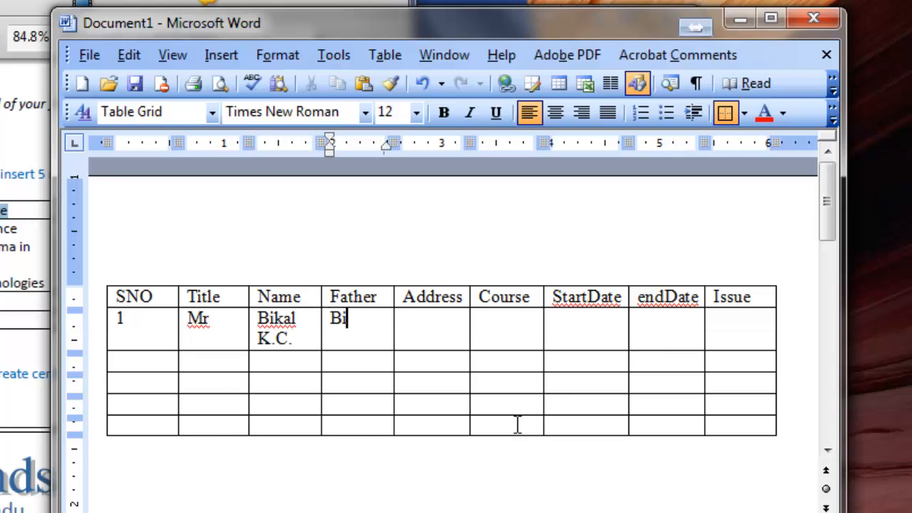
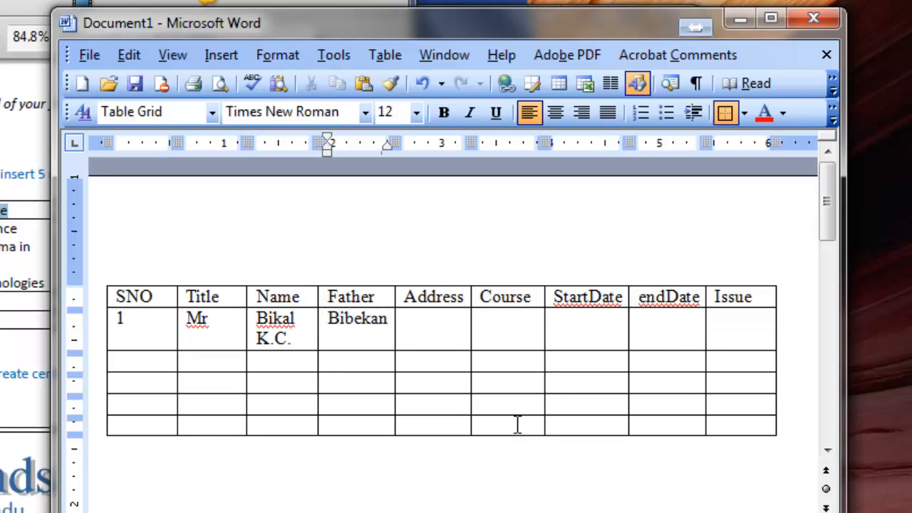
Enter the father's full name in the first record's Father cell, with the surname on a second line.
key(Return)
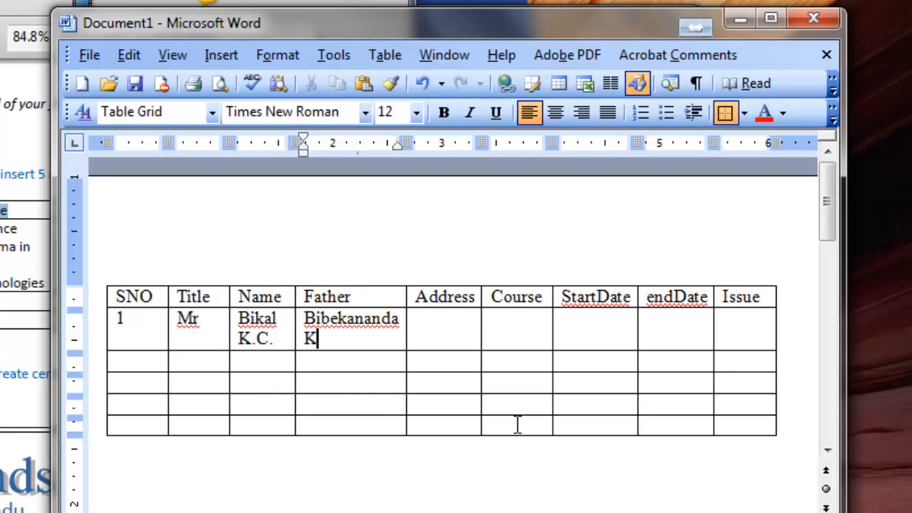
key(Tab)
Enter the student's address, including ward number and city, in the first record's Address cell.
text(P)
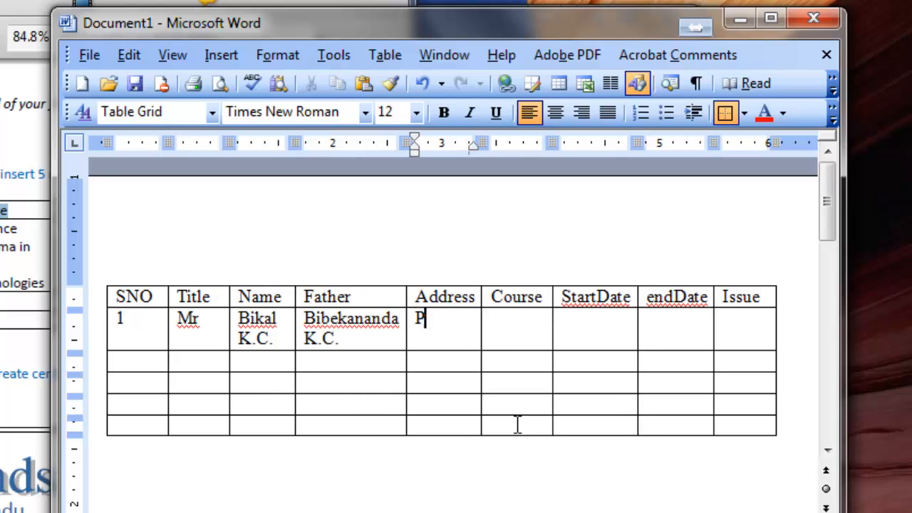
text(aknajol)
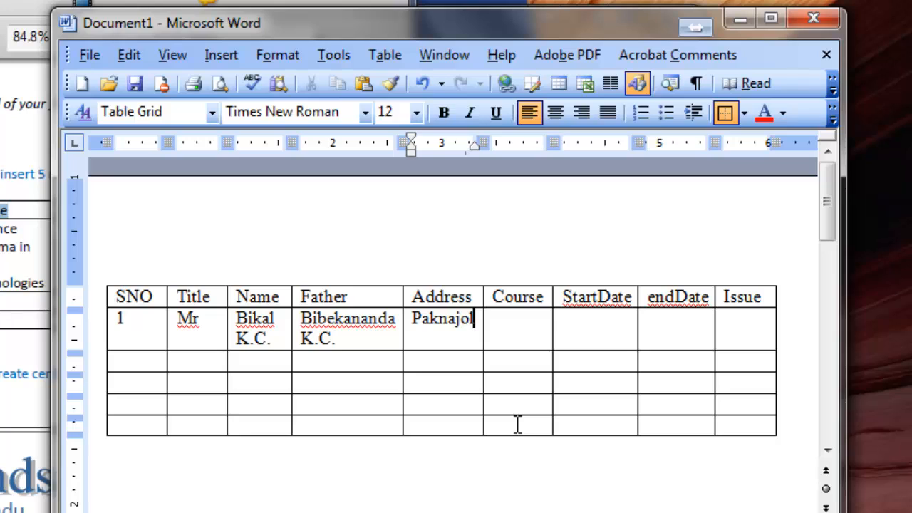
text(-15 )
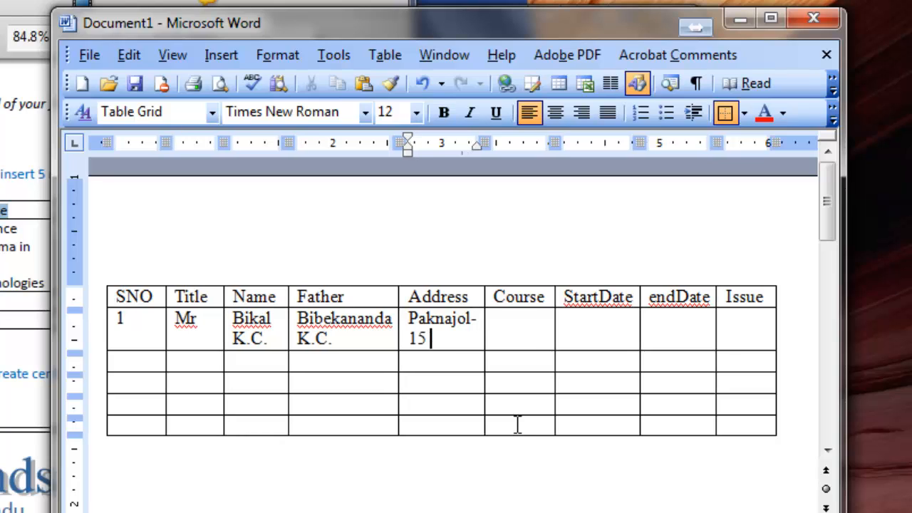
text(Katham)
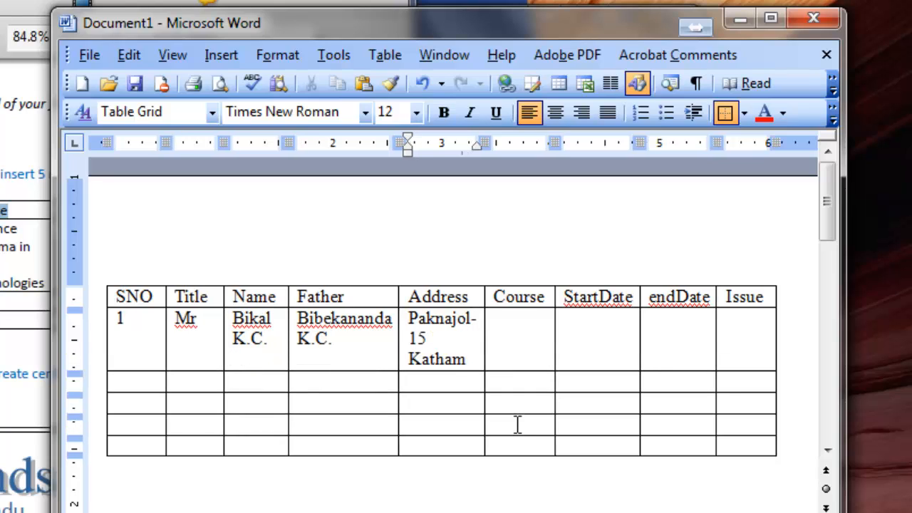
key(BackSpace)
key(BackSpace)
text(mandu)
key(Tab)
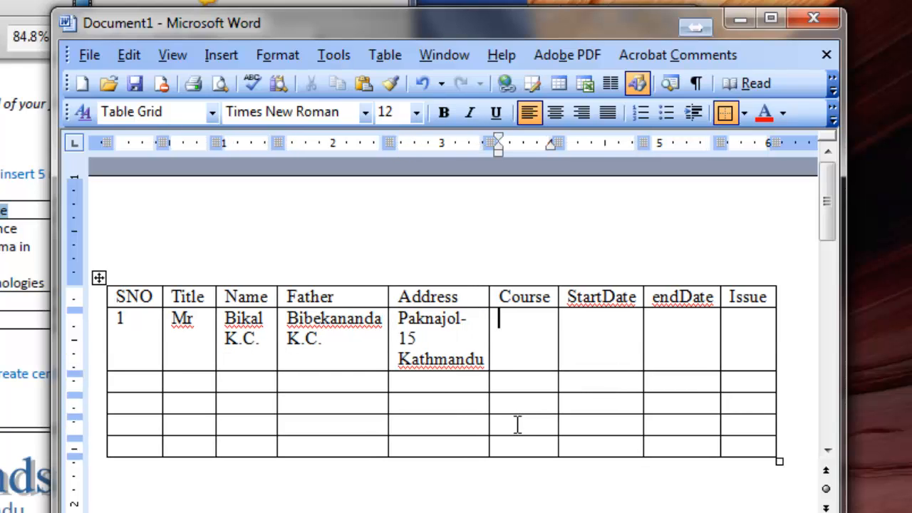
Enter "Advance Diploma in Web technologies" in the first record's Course cell.
text(Advance D)
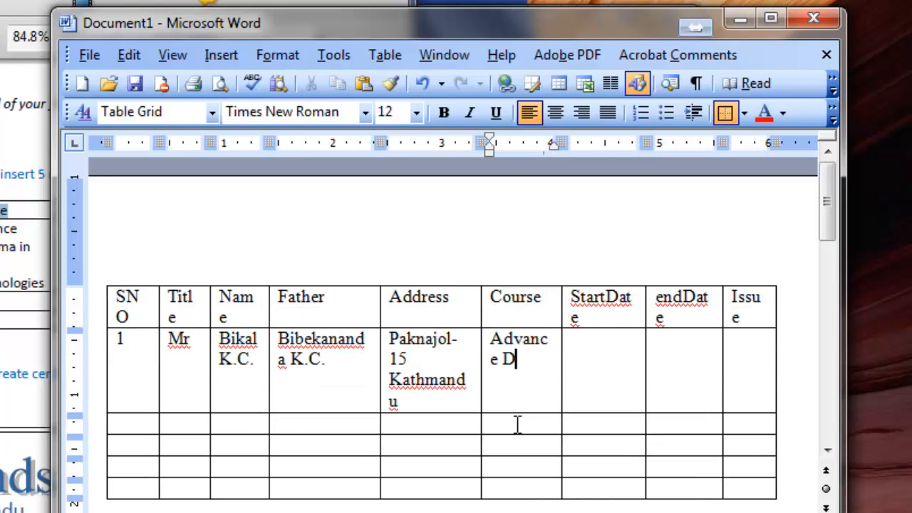
text(iplao)
key(BackSpace)
key(BackSpace)
text(lo)
key(BackSpace)
key(BackSpace)
text(oma in Web )
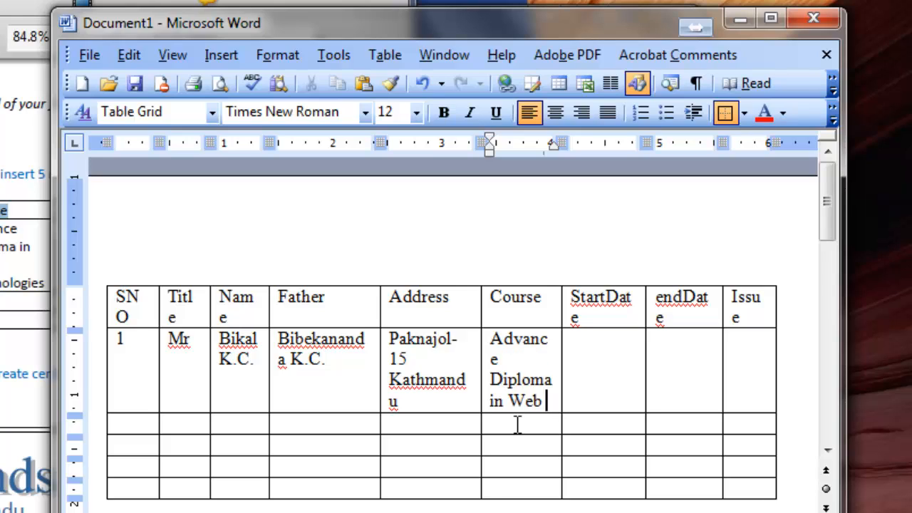
text(technologies)
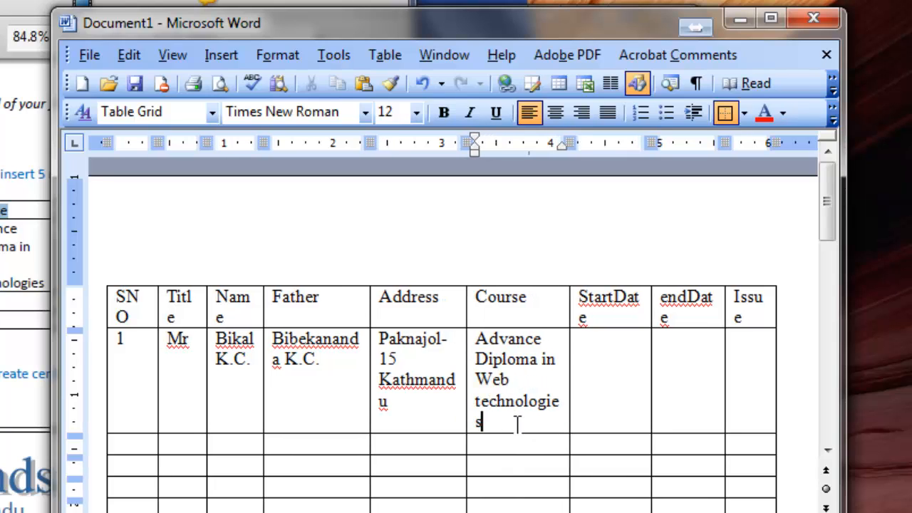
Capitalize the initial letter of "Technologies" in the first record's Course cell.
key(ctrl+Left)
key(Left)
key(Delete)
text(T)
key(Tab)
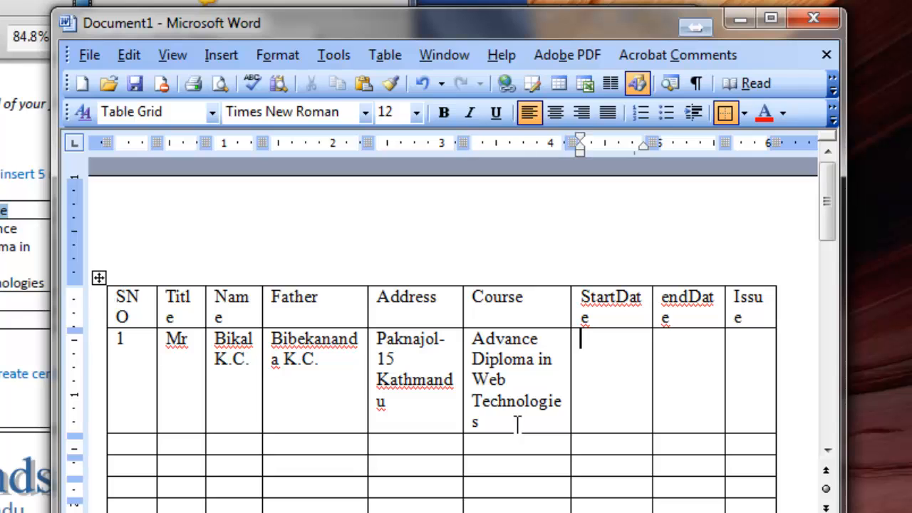
Reposition the document window so the date columns of the question paper's sample table can be read beside it.
drag(444, 11, 484, 79)
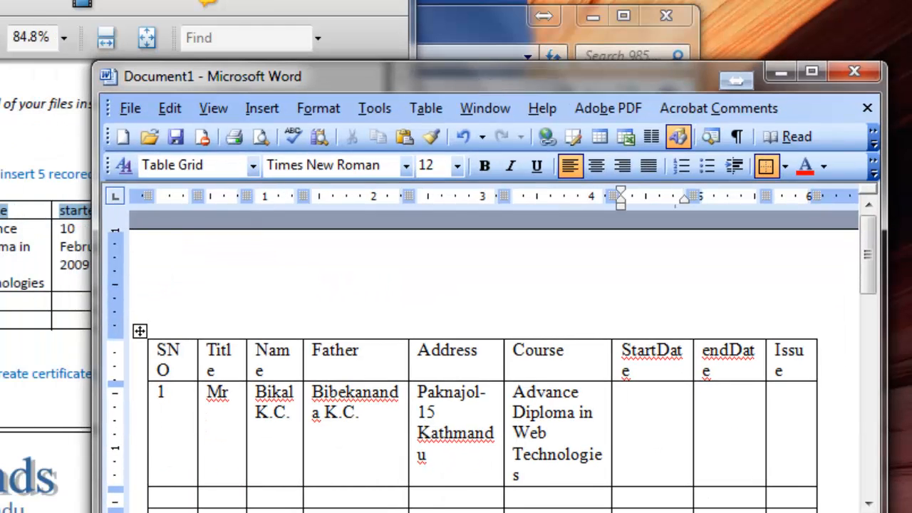
click(64, 143)
scroll(64, 142, down, 2)
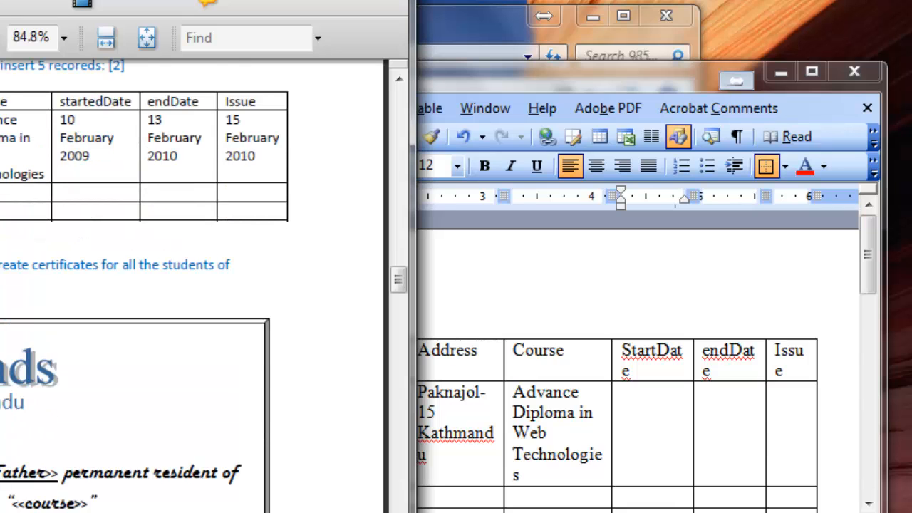
scroll(192, 285, down, 1)
scroll(192, 285, up, 1)
drag(559, 74, 402, 185)
Enter "10 February 2009" in the first record's StartDate cell.
text(1)
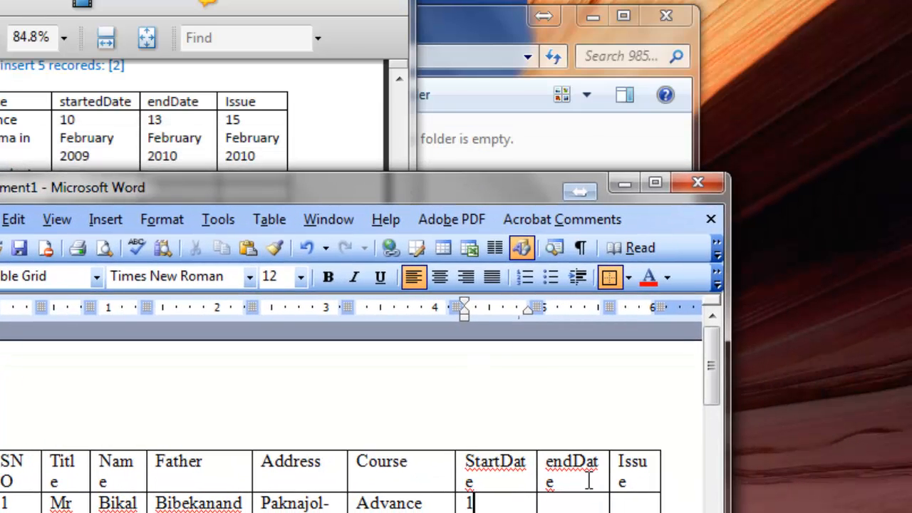
text(0 Febru)
key(Return)
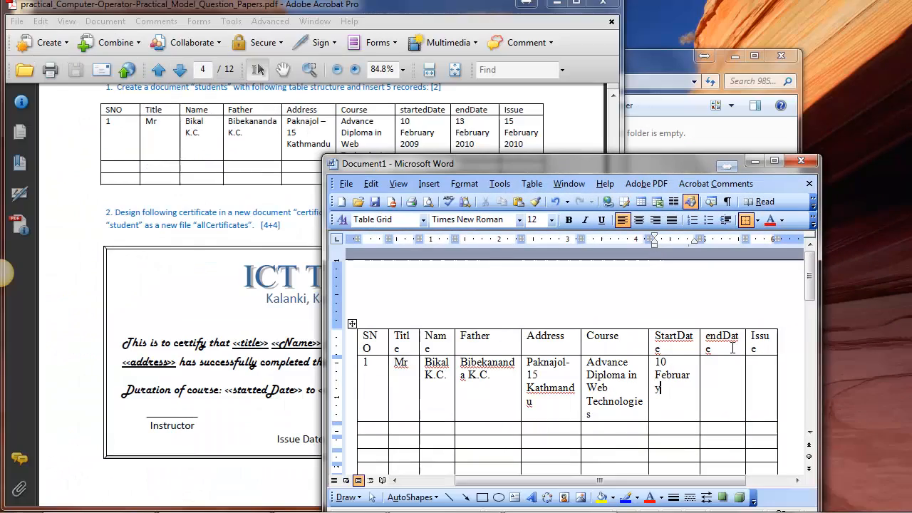
text(2009)
key(Tab)
Enter "13 February 2010" in the first record's endDate cell.
text(1)
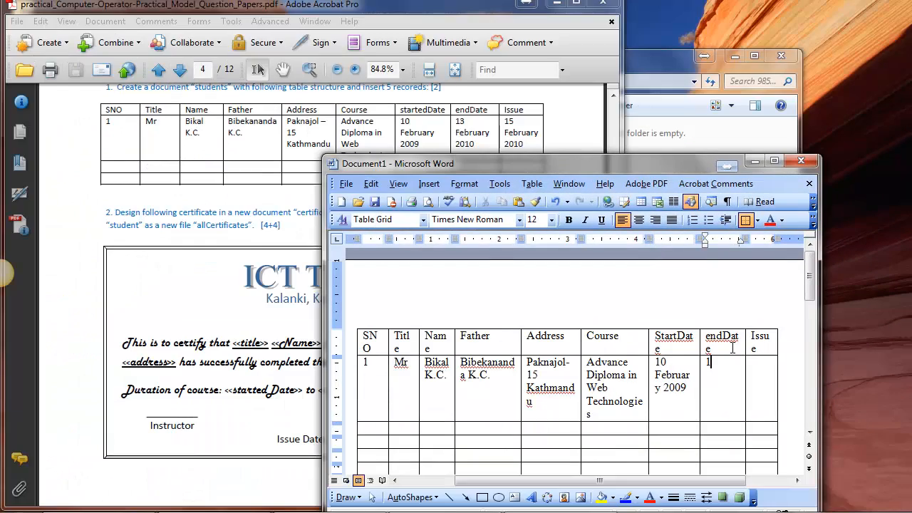
text(3 Febr)
key(Return)
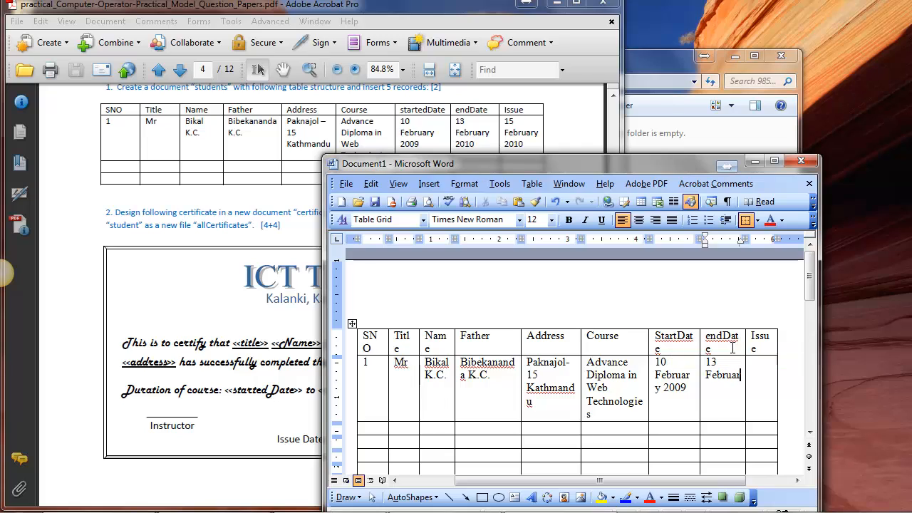
text(2010)
key(Tab)
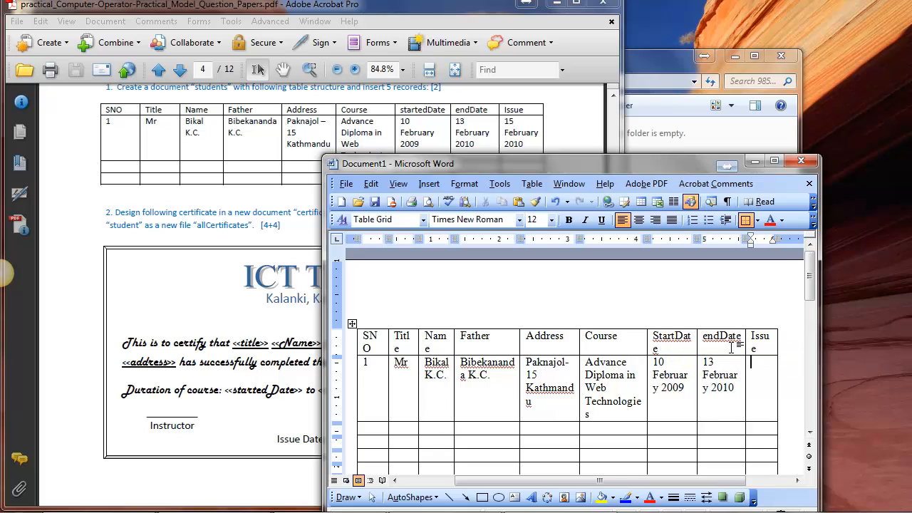
Enter "15 February 2010" in the first record's Issue cell.
text(15 Februar)
key(Return)
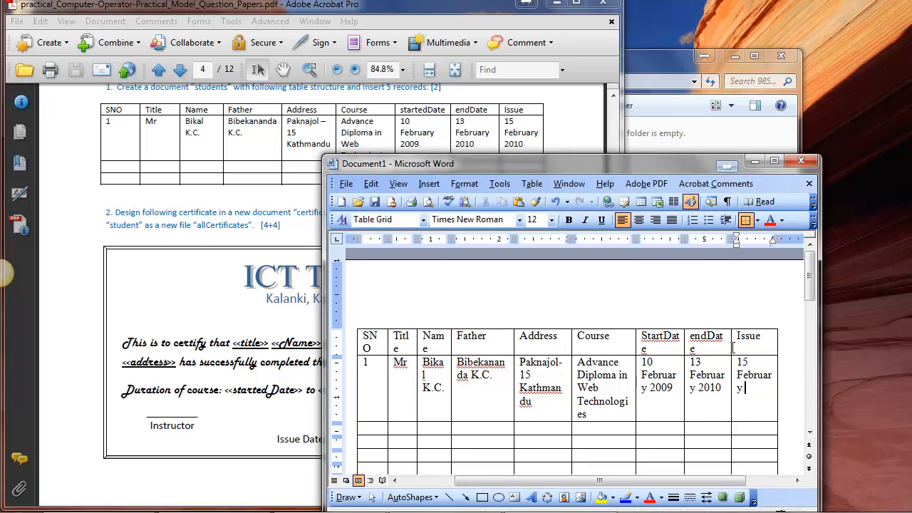
text(2010)
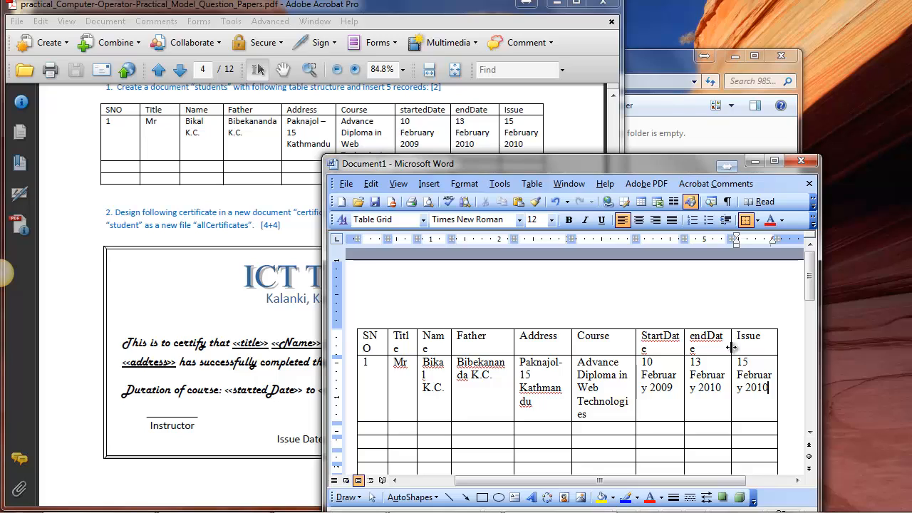
key(Tab)
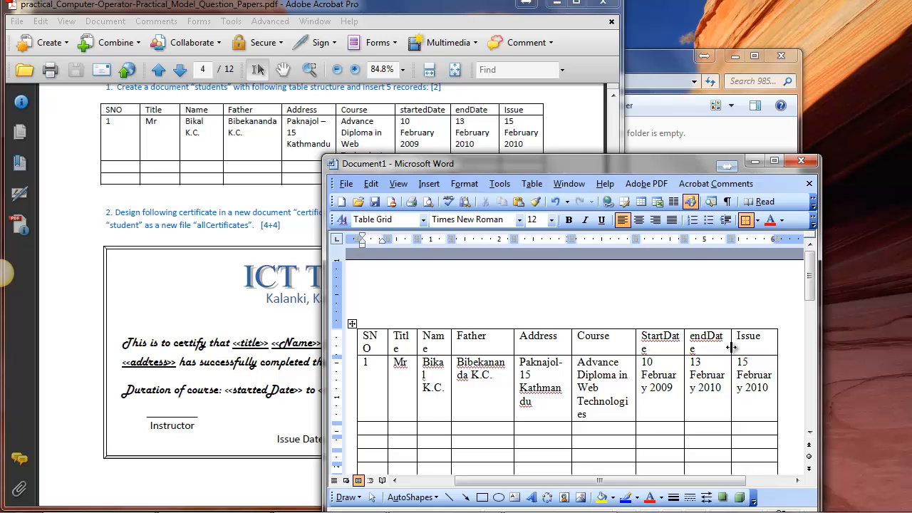
Start the second record with serial number 2, title "Mr" and the student's full name.
text(2)
key(Tab)
text(Mr)
key(Tab)
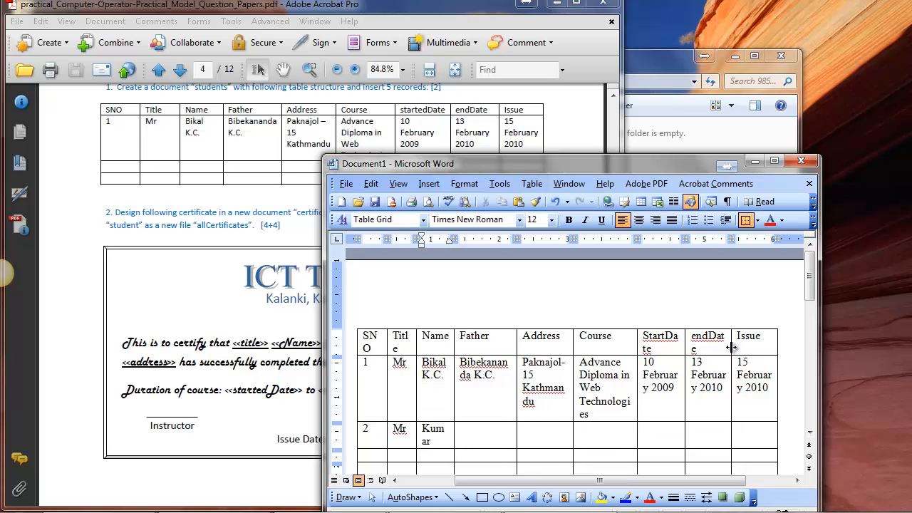
key(Tab)
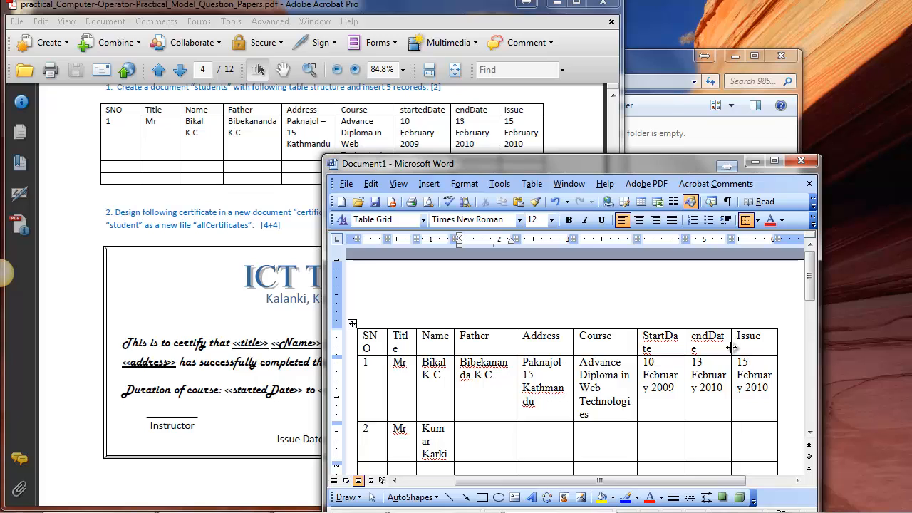
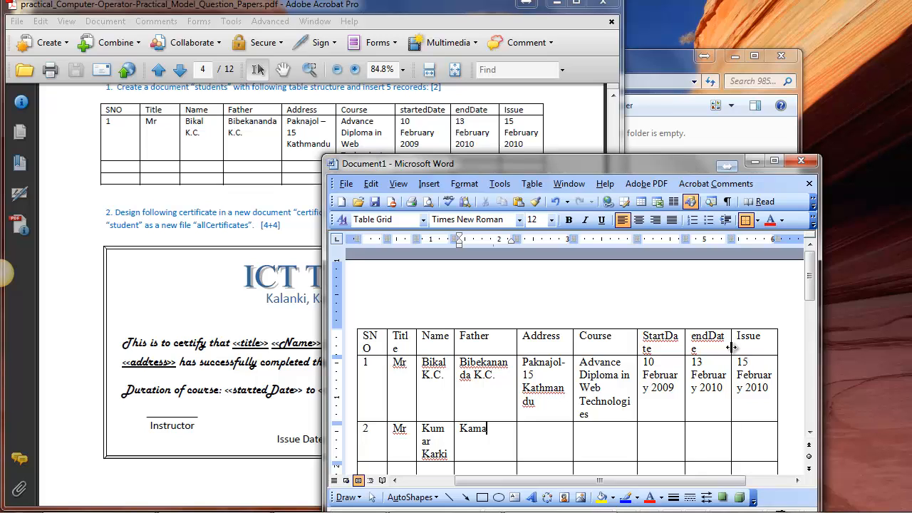
Enter the father's full name in the second record's Father cell.
key(Tab)
Enter the student's address, including ward number and city, in the second record's Address cell.
text(Sa)
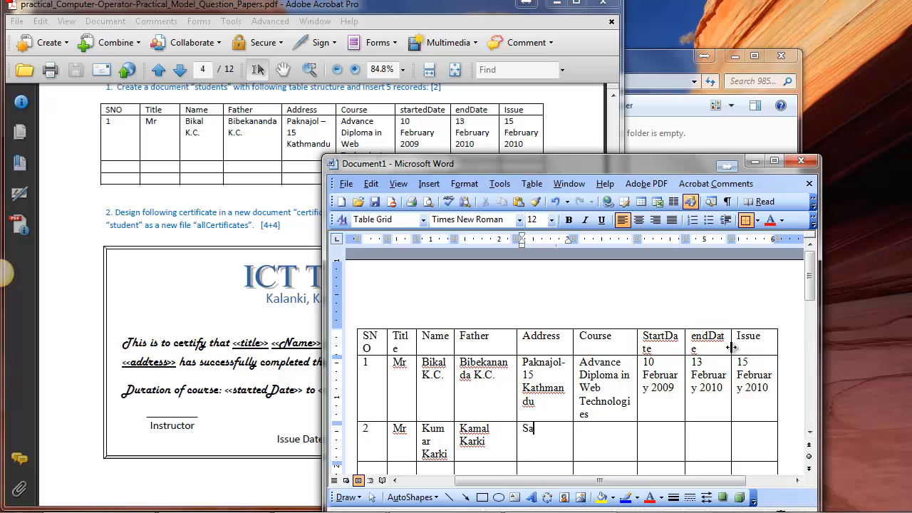
text(tdobato - 13 Lalitpur)
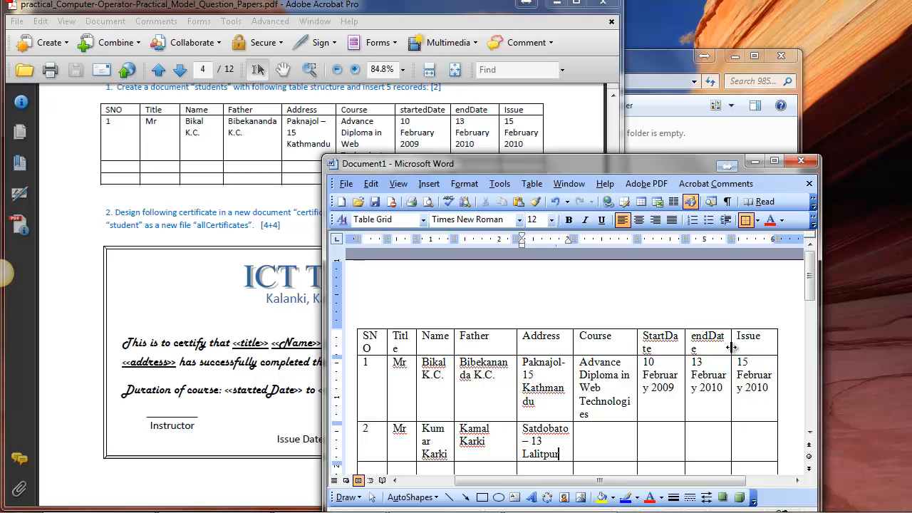
key(Tab)
Enter "Advance Diploma in Web Technologies" in the second record's Course cell.
text(Advance Dip)
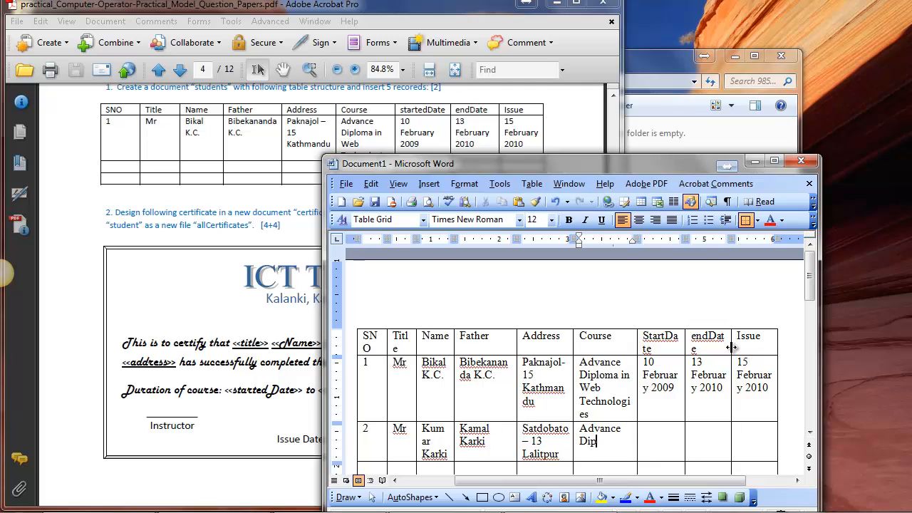
text(loma in Web Technologies)
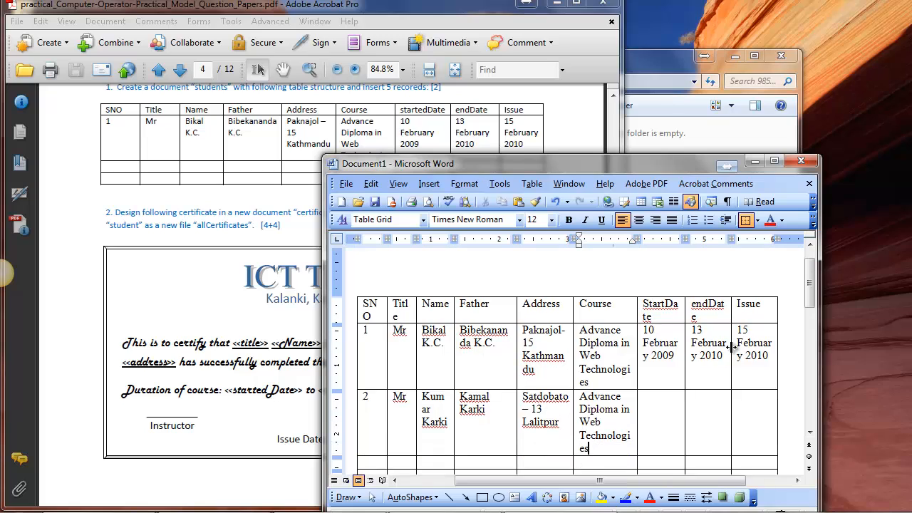
key(Tab)
Copy the first record's StartDate, endDate and Issue cells into the same columns of the second record.
key(shift+Right)
key(shift+Right)
key(shift+Right)
key(shift+Right)
key(shift+Right)
key(shift+Right)
key(shift+Right)
key(shift+Right)
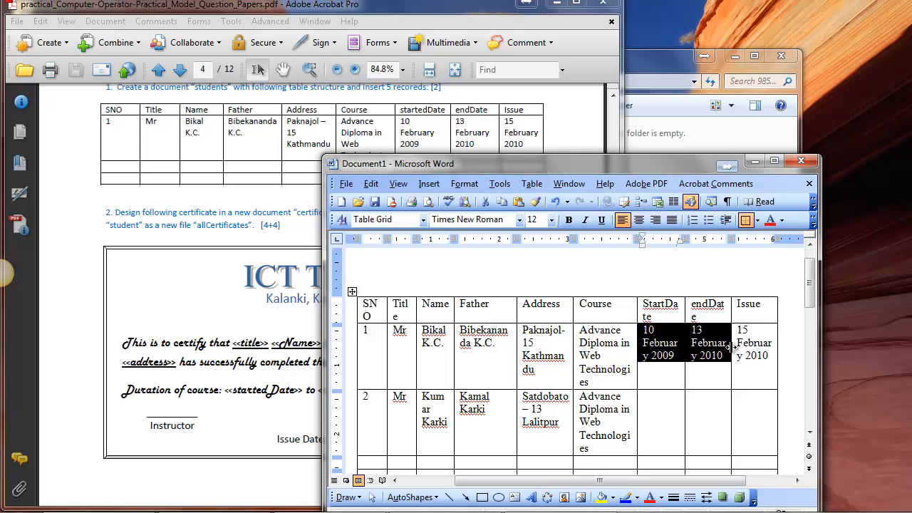
key(shift+Right)
key(ctrl+c)
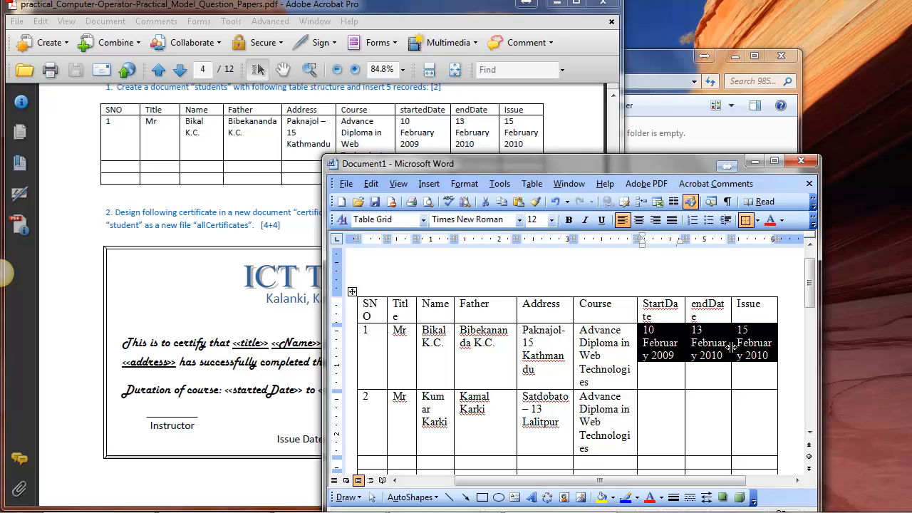
key(Down)
key(ctrl+v)
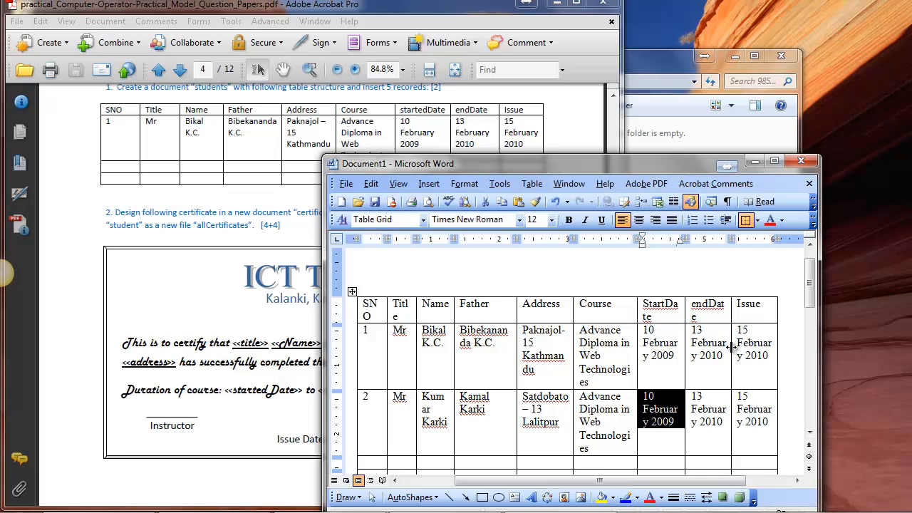
Start the third record with serial number 3 and title "Miss".
key(Tab)
key(Tab)
key(Tab)
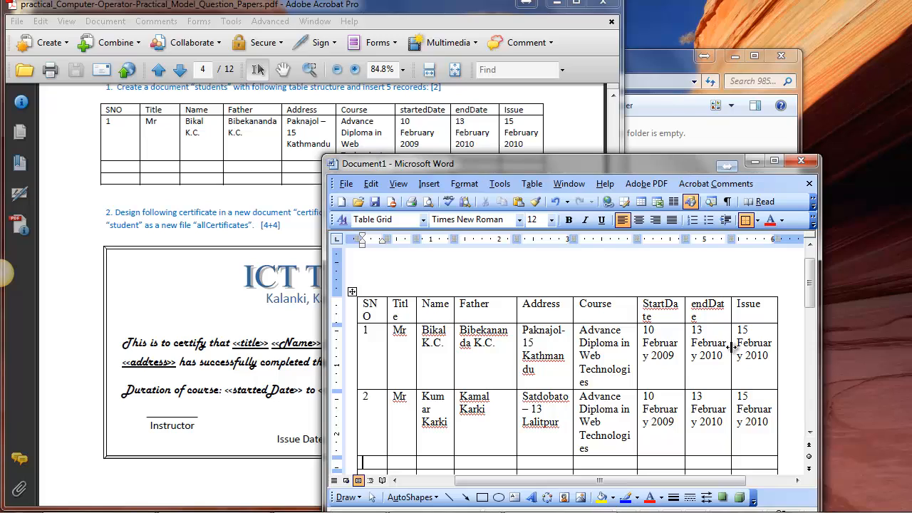
text(3)
key(Tab)
text(Miss)
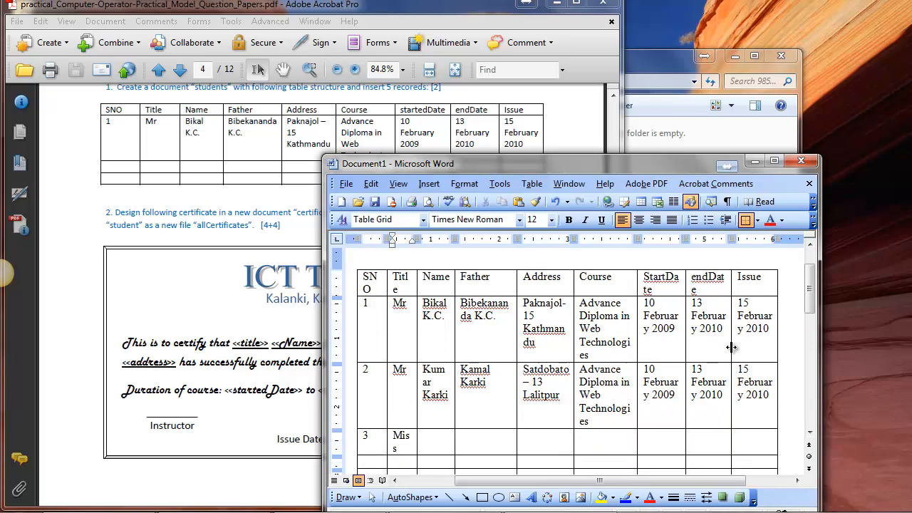
key(Tab)
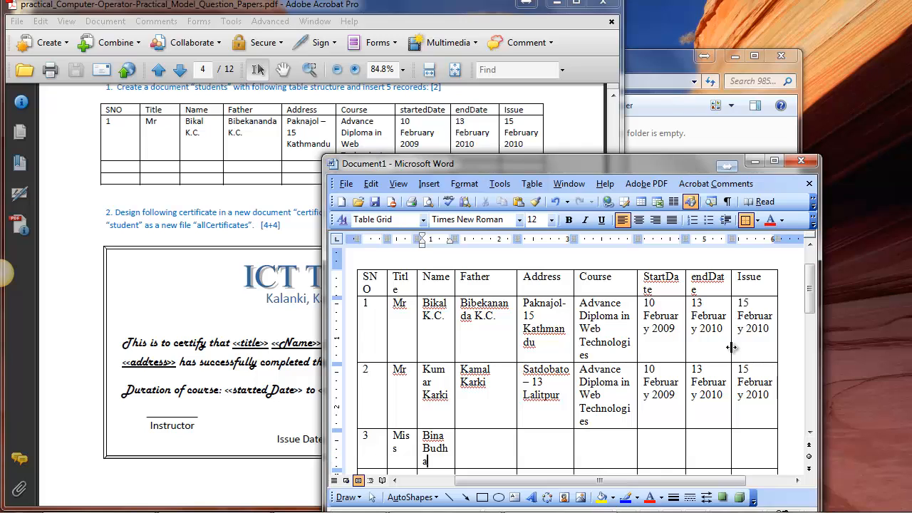
Enter the student's full name in the third record's Name cell.
key(Tab)
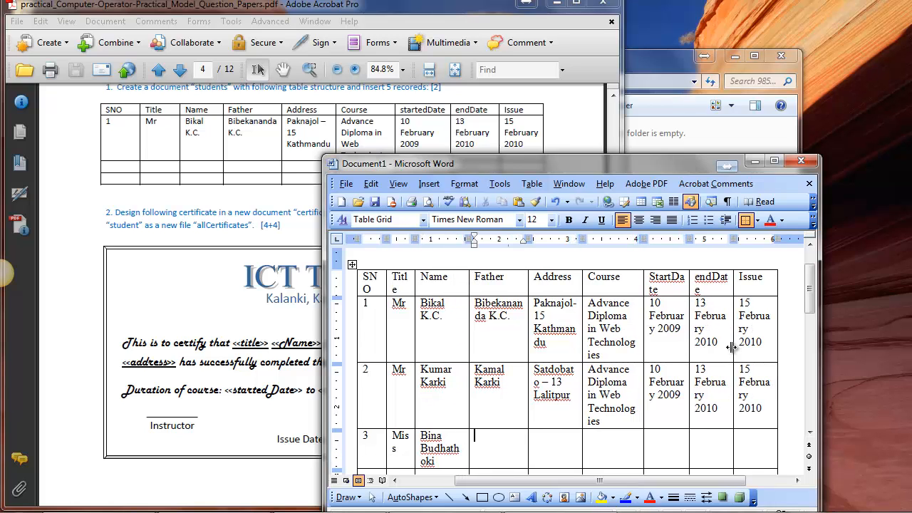
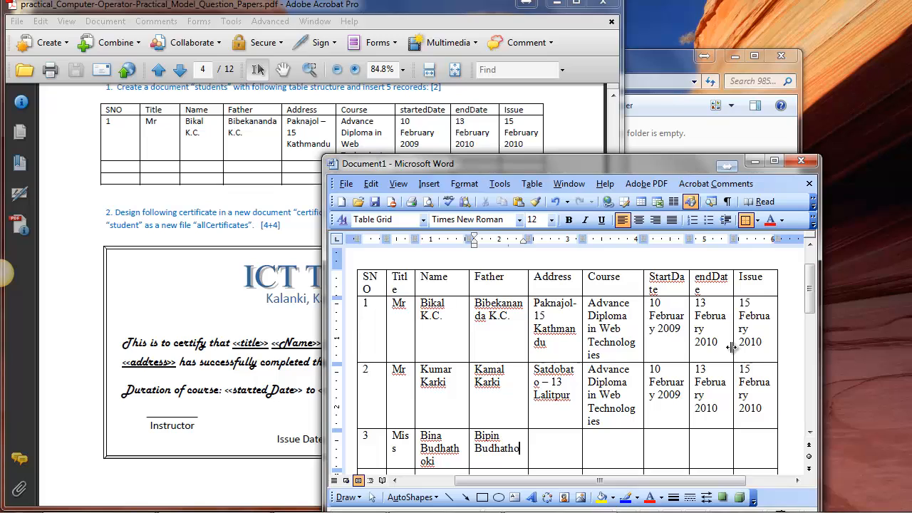
Enter the father's full name in the third record's Father cell.
key(Tab)
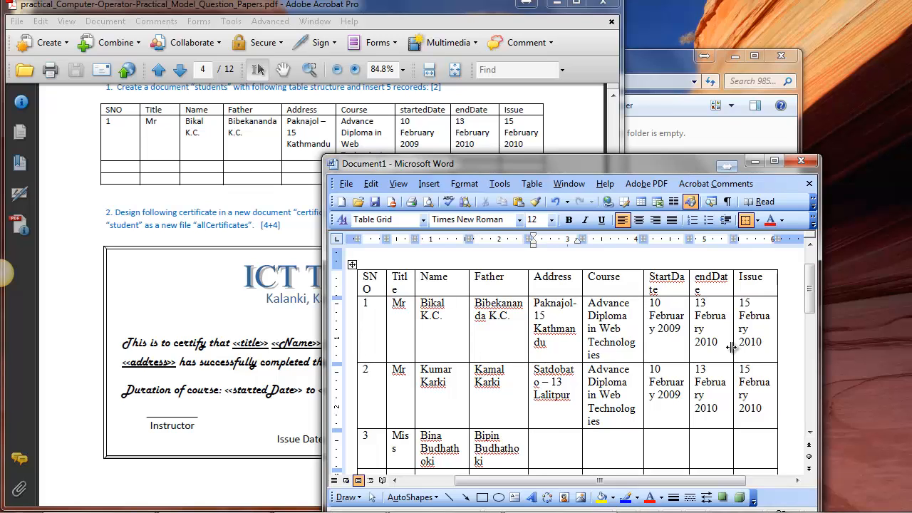
Enter the student's address with locality and city in the third record's Address cell.
text(Patandhoka)
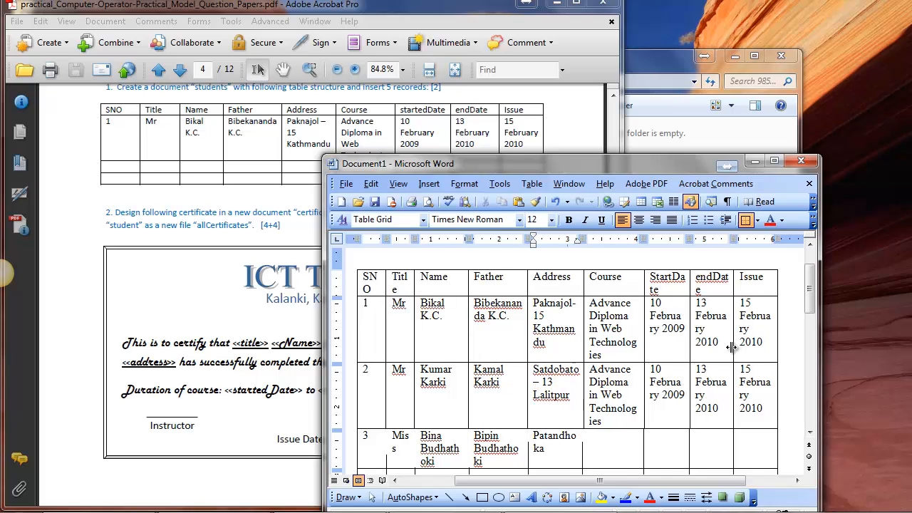
text(, Lalitpur)
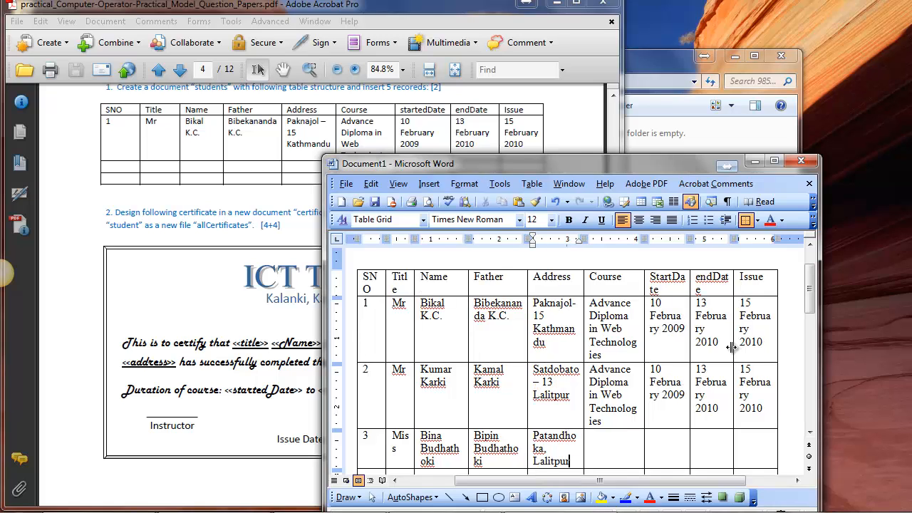
key(Tab)
Enter "Basic Office Applications" in the third record's Course cell.
text(Basic Off)
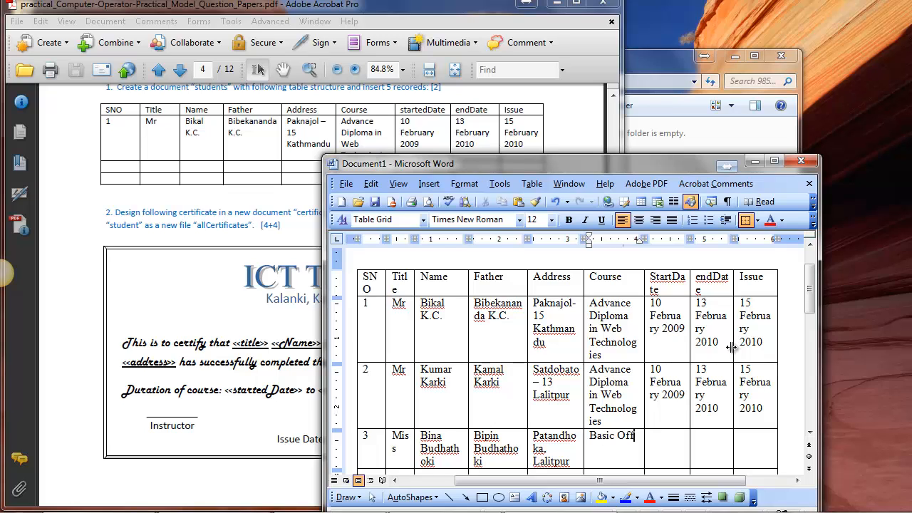
text(ice Applications)
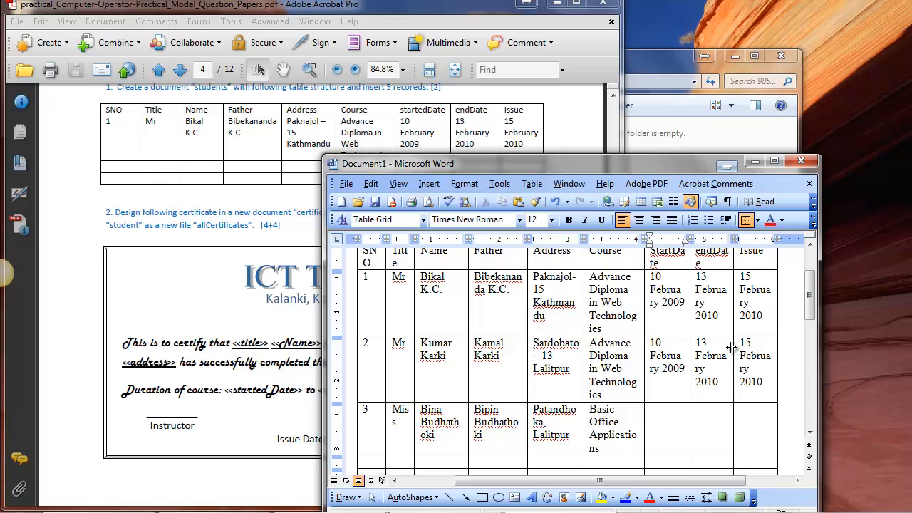
Enter "15 March 2009" in the third record's StartDate cell.
text(15 March 2009)
key(Tab)
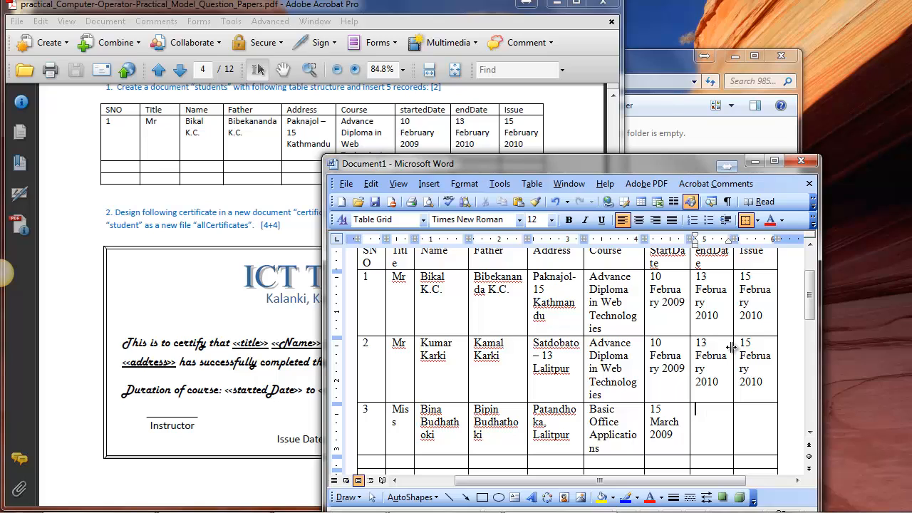
Enter "16 May 2009" in the third record's endDate cell.
text(16 May 2009)
key(Tab)
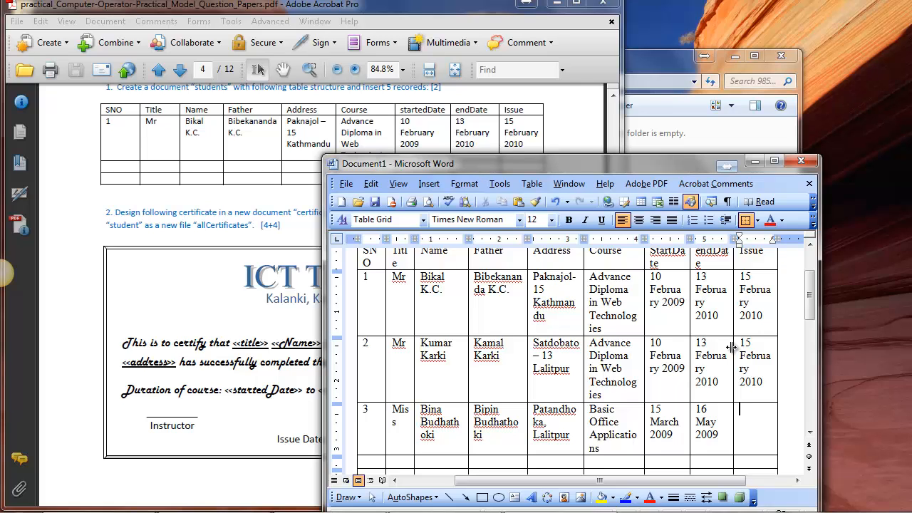
Enter "22 May 2009" in the third record's Issue cell.
text(22 May 2009)
key(Tab)
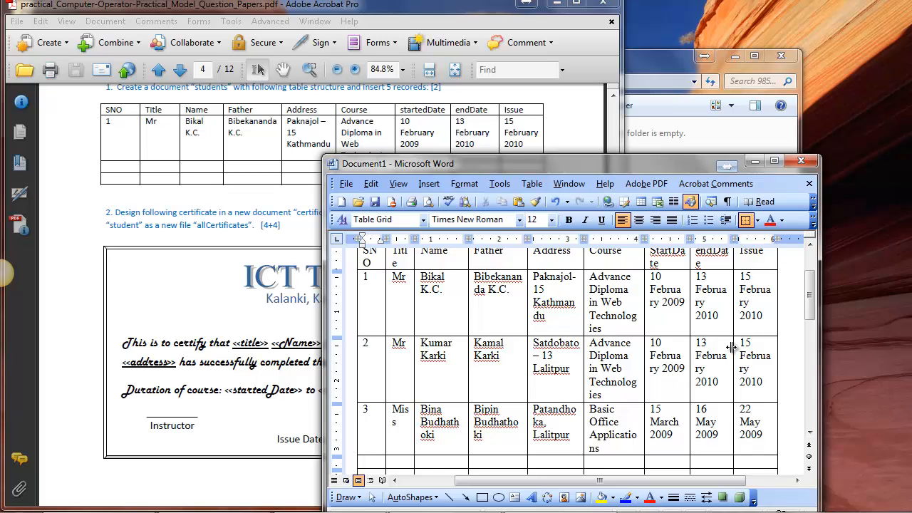
Begin the fourth record with SNO 4 and the title "Miss".
text(4)
key(Tab)
text(Miss)
key(Tab)
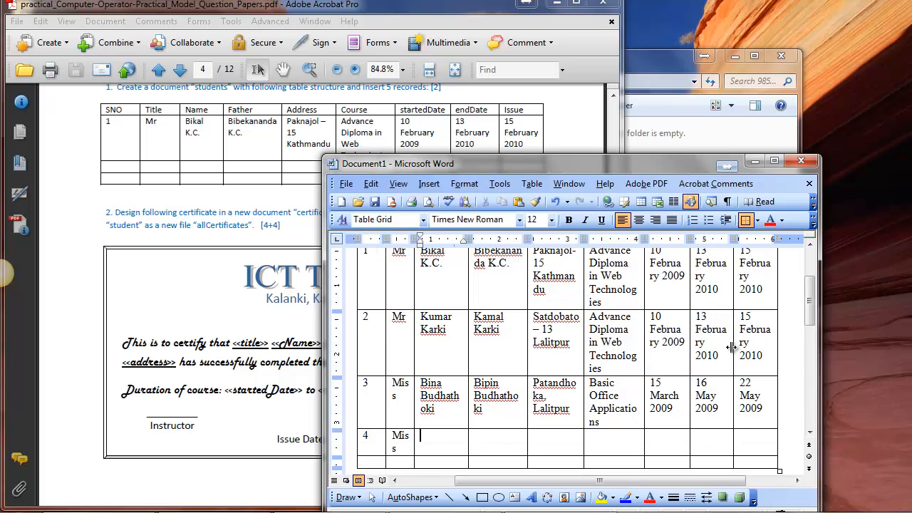
Enter the student's full name and the father's full name in the fourth record.
key(Tab)
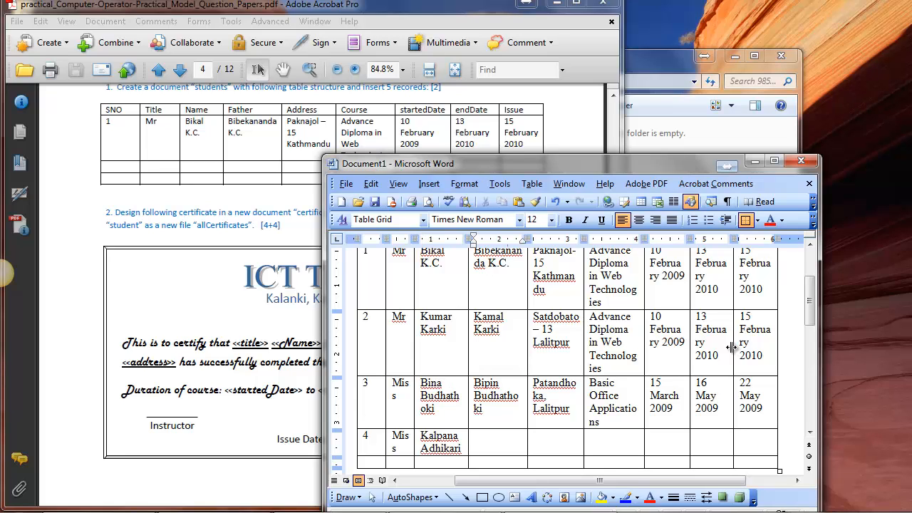
key(Tab)
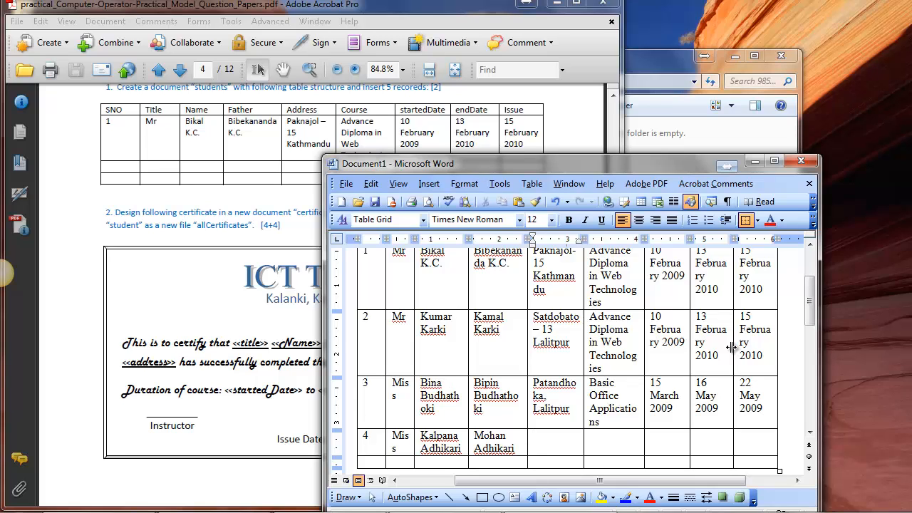
Enter the student's address with city and country in the fourth record's Address cell.
text(Pokhara, Nepal)
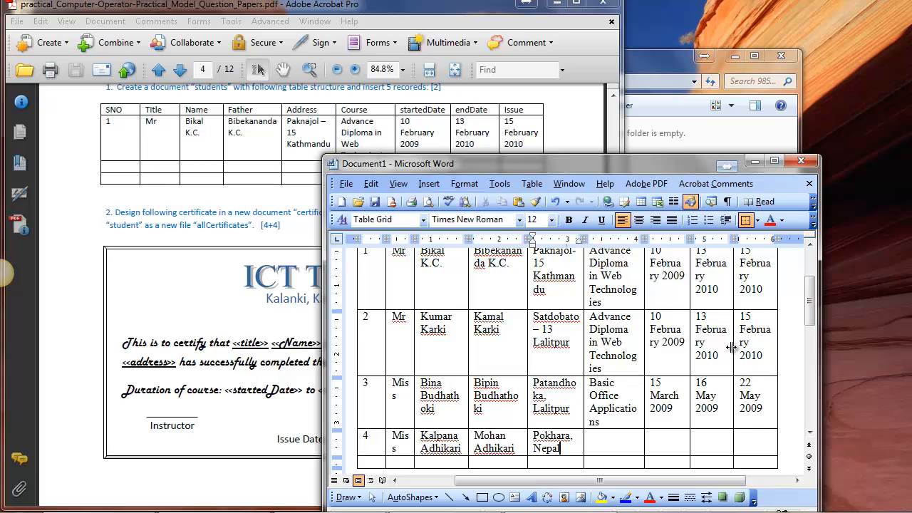
key(Tab)
Enter "Basic Office Applications" in the fourth record's Course cell.
text(Basic Office Ap)
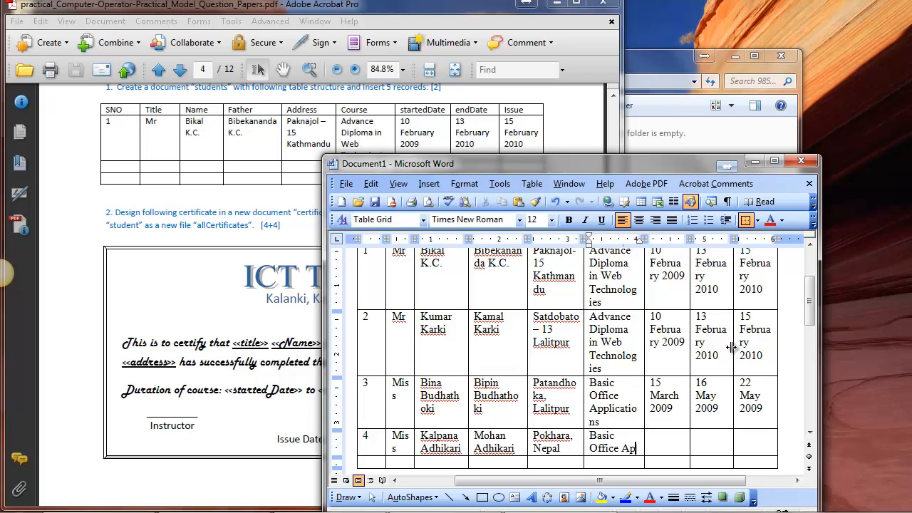
text(plications)
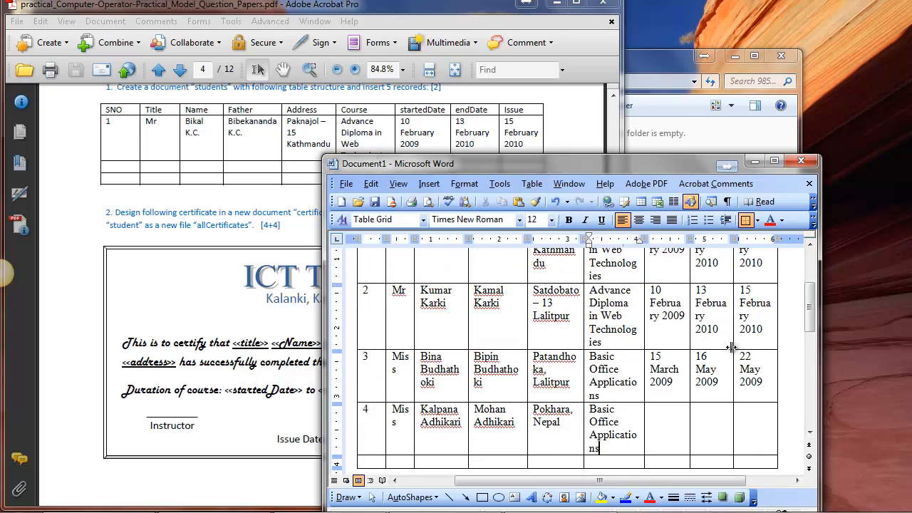
Copy the third record's StartDate, endDate and Issue entries into the same cells of the fourth record.
drag(655, 375, 744, 376)
key(ctrl+c)
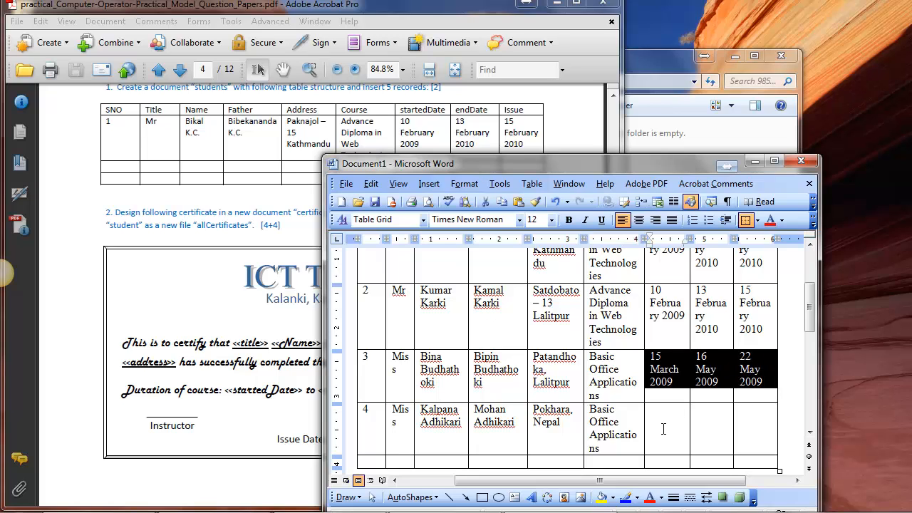
click(663, 427)
key(ctrl+v)
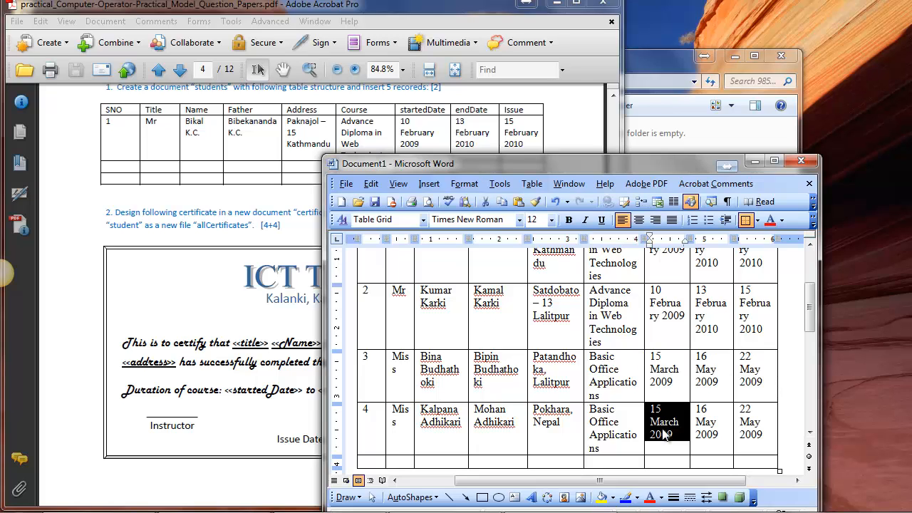
key(Tab)
key(Tab)
key(Tab)
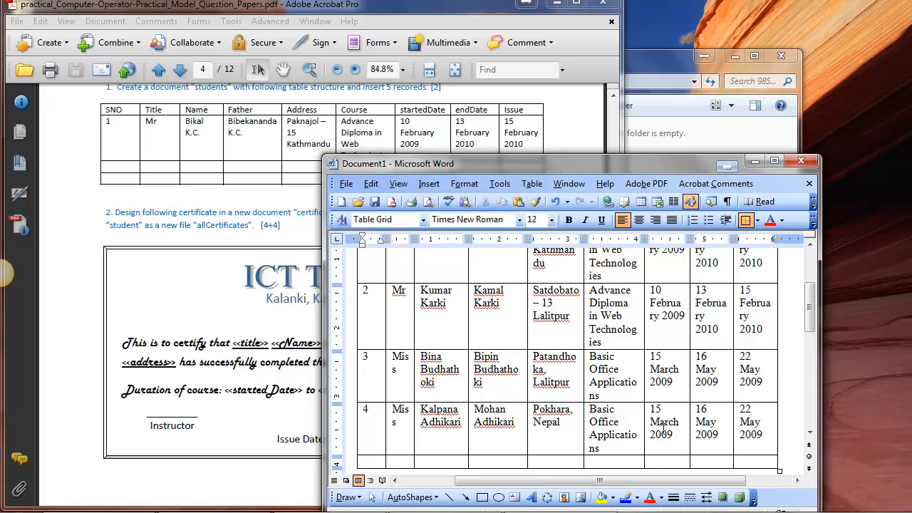
Begin the fifth record with SNO 5 and the title "Mr".
text(5)
key(Tab)
text(Mr)
key(Tab)
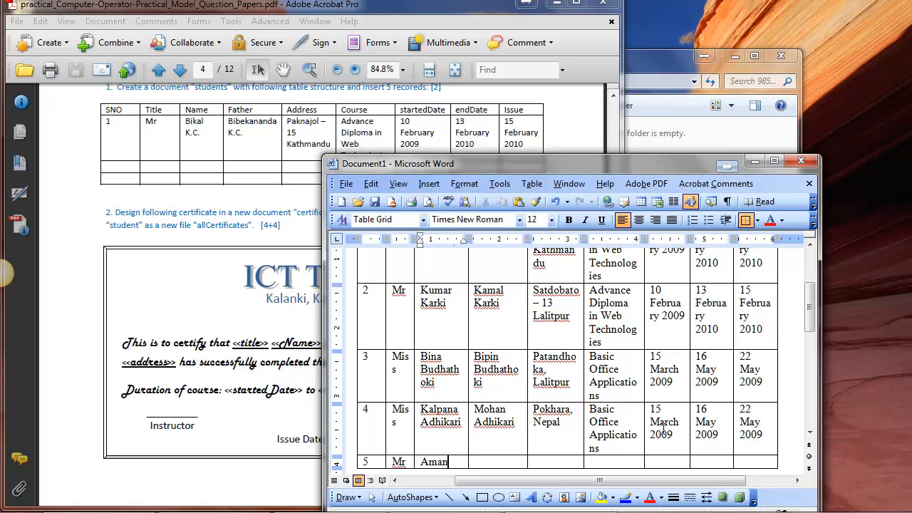
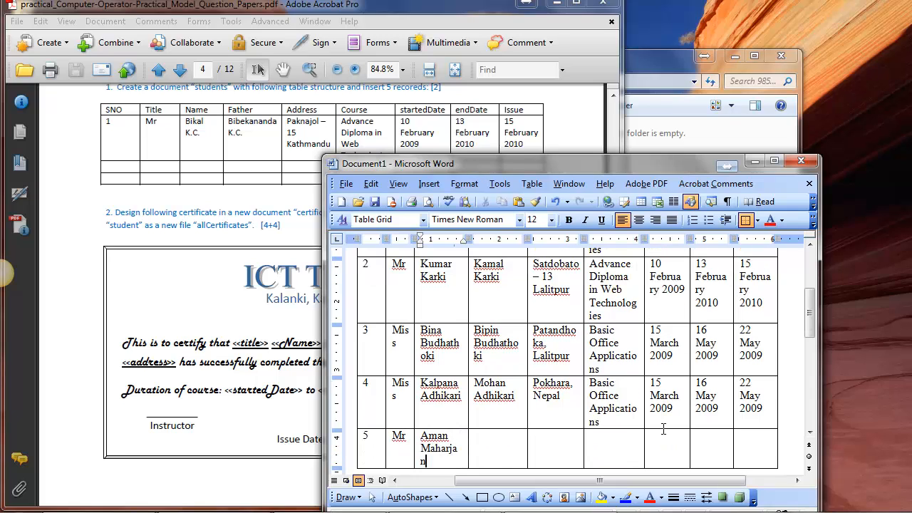
Fill the fifth record's Name, Father and Address cells with the student's full name, the father's full name and the address.
key(Tab)
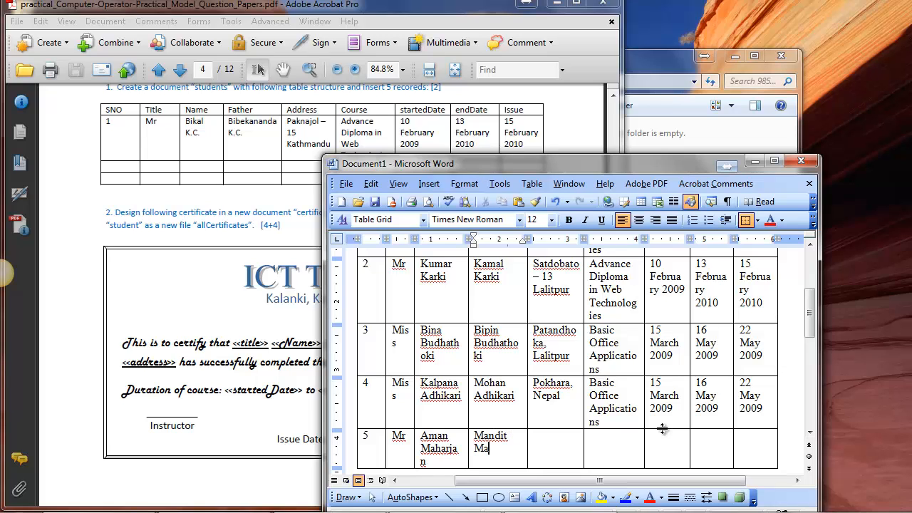
key(Tab)
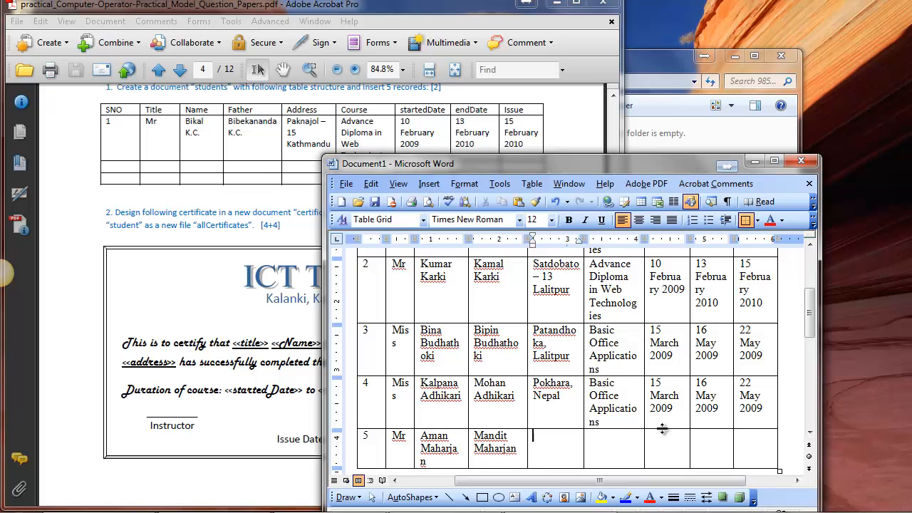
text(Balazoo, Kathmandu)
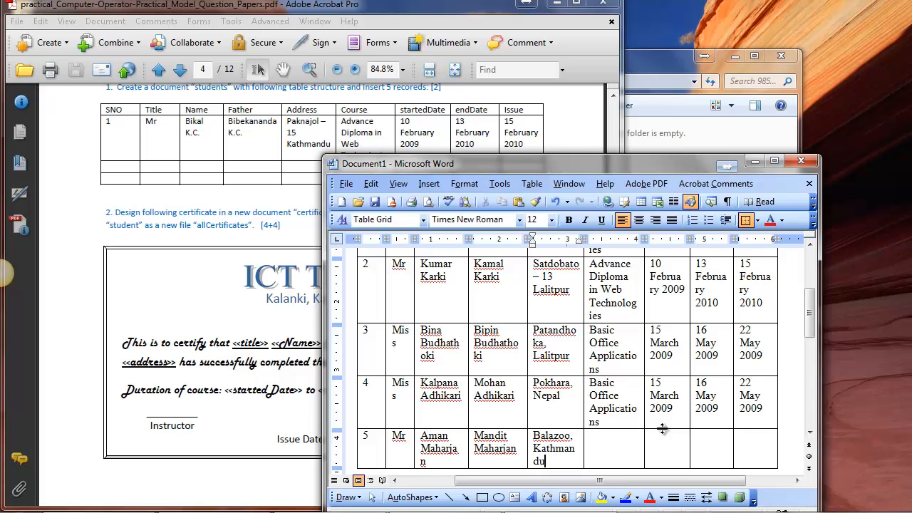
Copy the second record's Course, StartDate, endDate and Issue entries into the fifth record.
drag(607, 279, 745, 296)
key(ctrl+c)
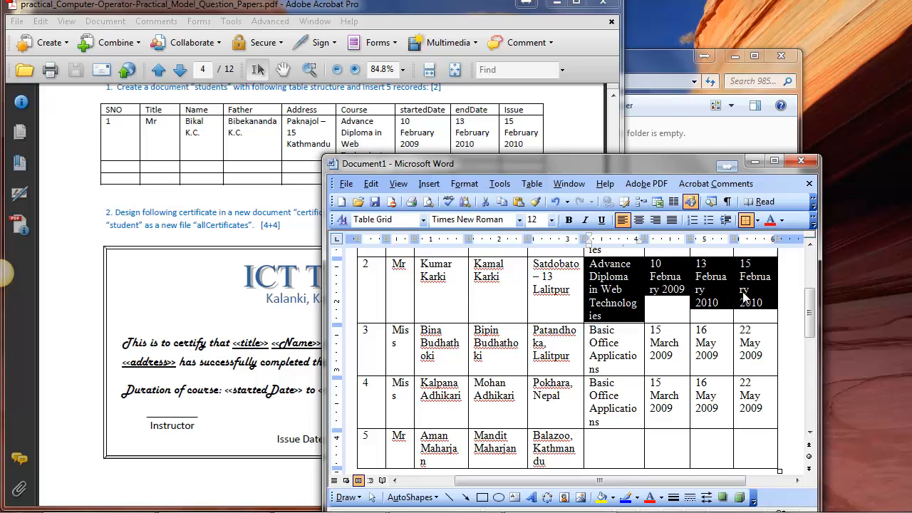
click(612, 450)
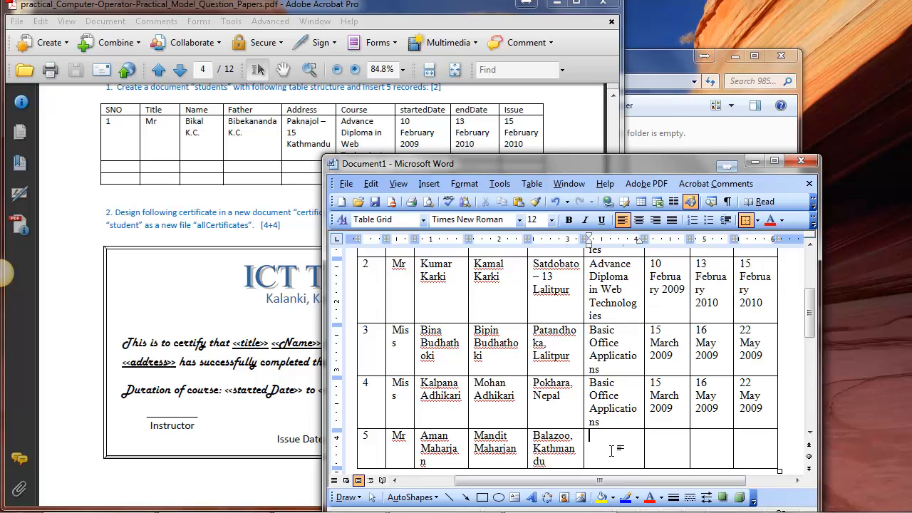
key(ctrl+v)
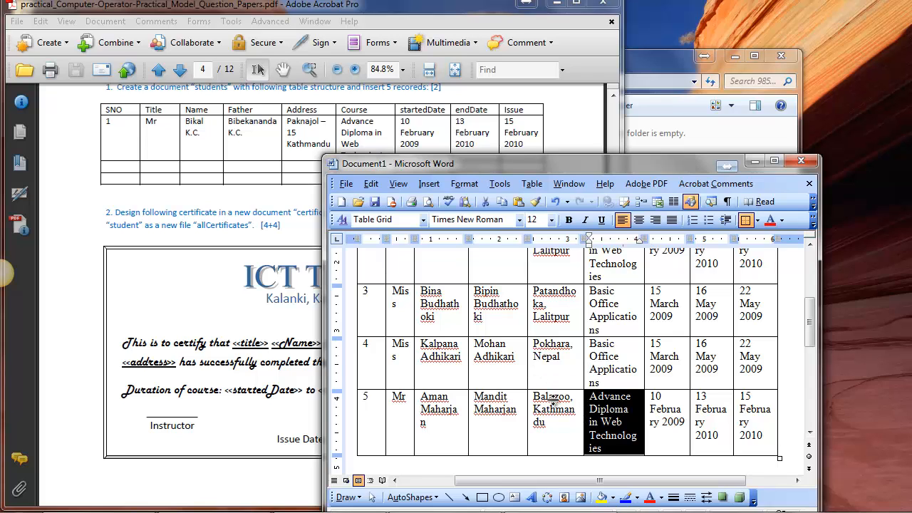
click(563, 349)
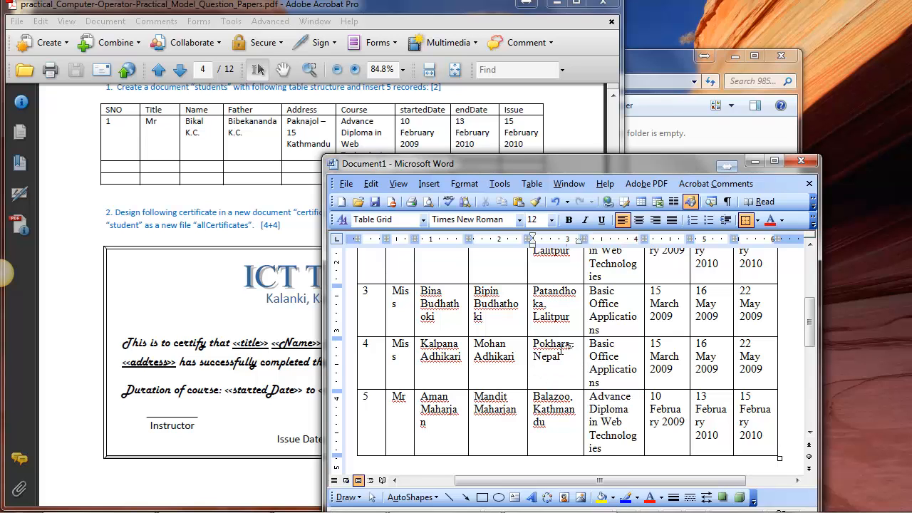
Start saving the document and choose the symbol-number folder on the Desktop as its location.
scroll(563, 349, up, 3)
scroll(562, 349, down, 2)
scroll(562, 349, down, 2)
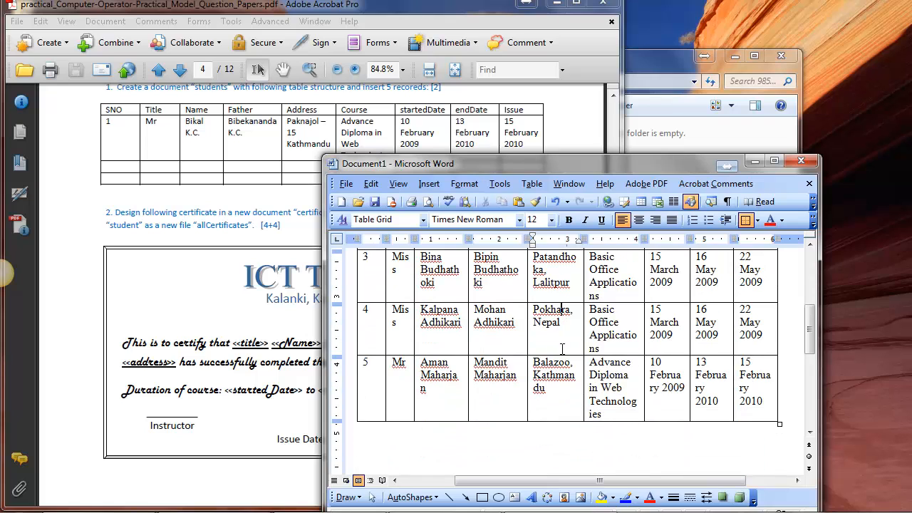
scroll(562, 350, up, 7)
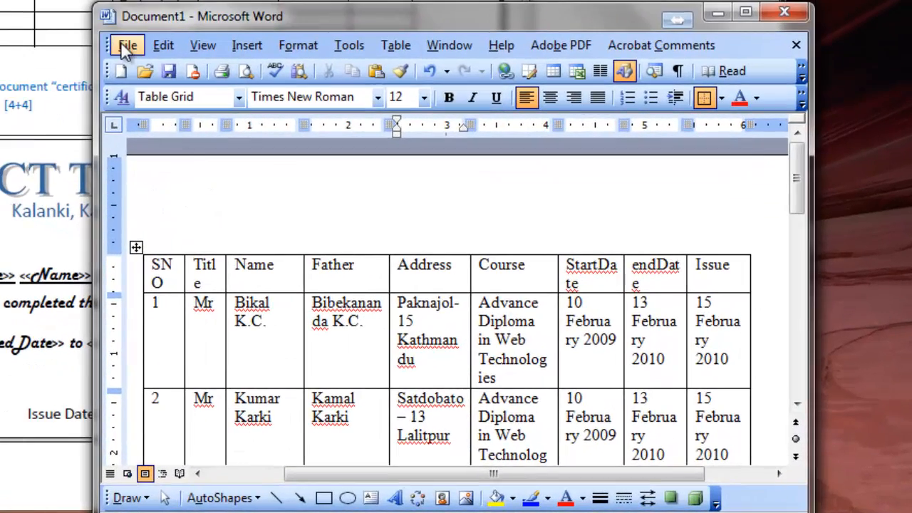
click(127, 46)
click(196, 167)
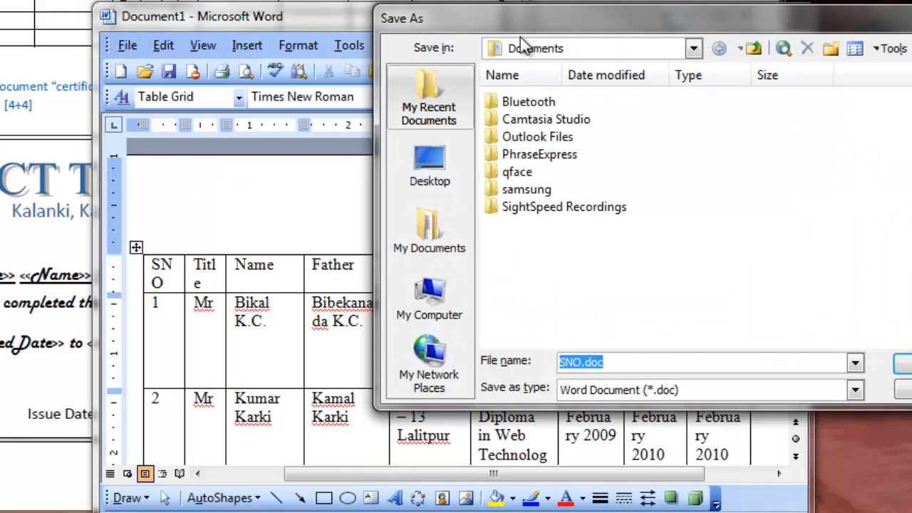
drag(529, 23, 295, 101)
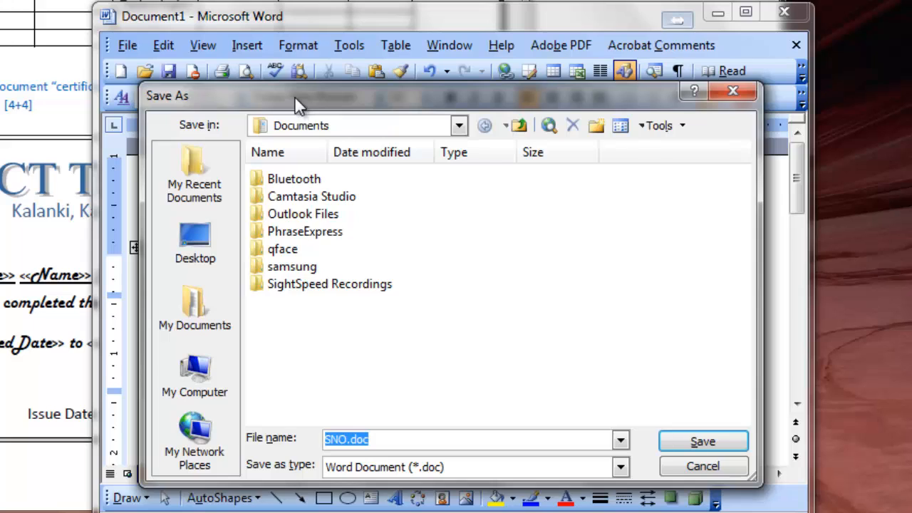
click(189, 239)
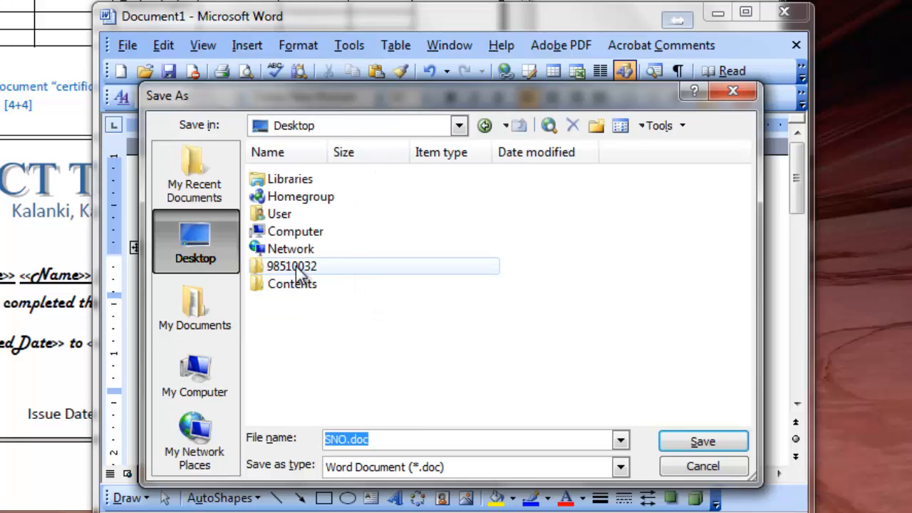
click(266, 269)
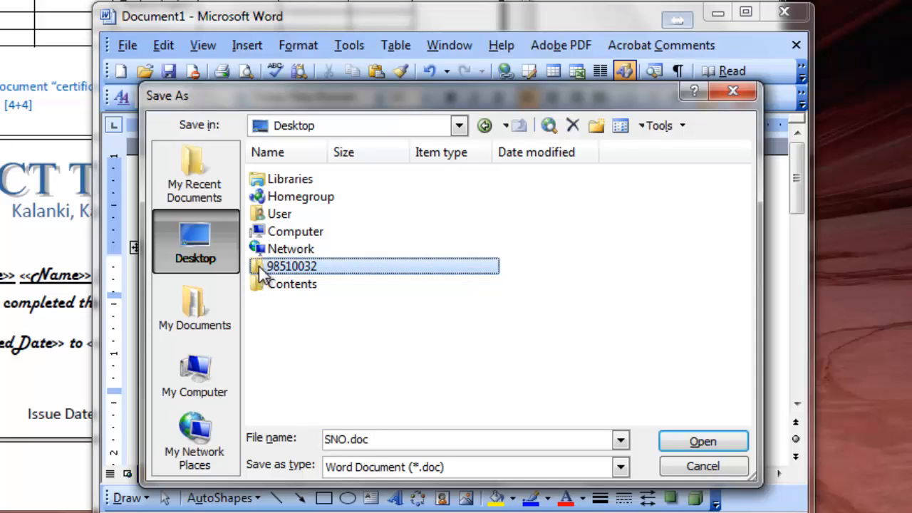
double_click(261, 266)
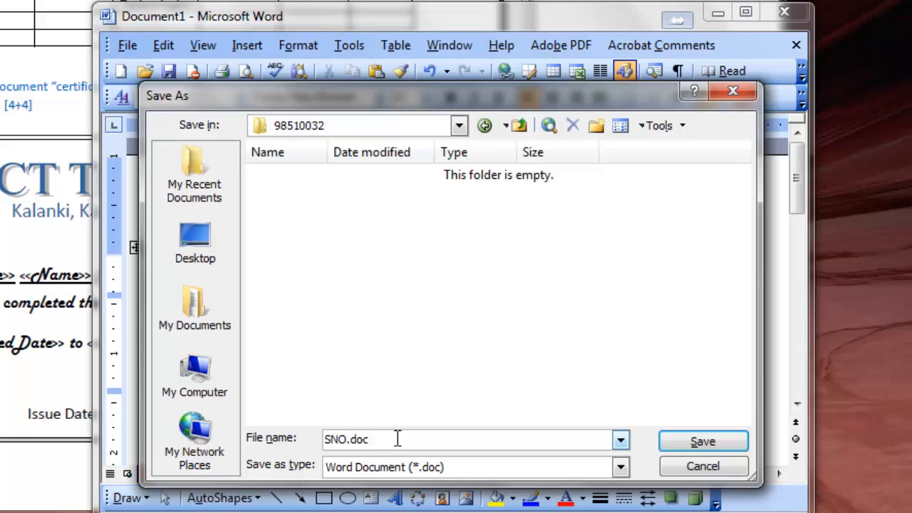
Name the file "students" and save it as a Word document.
drag(369, 439, 295, 440)
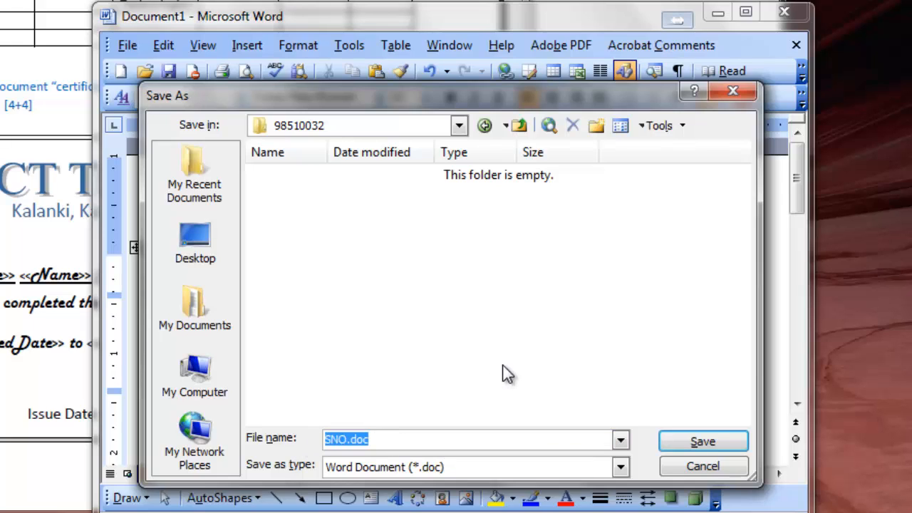
text(students)
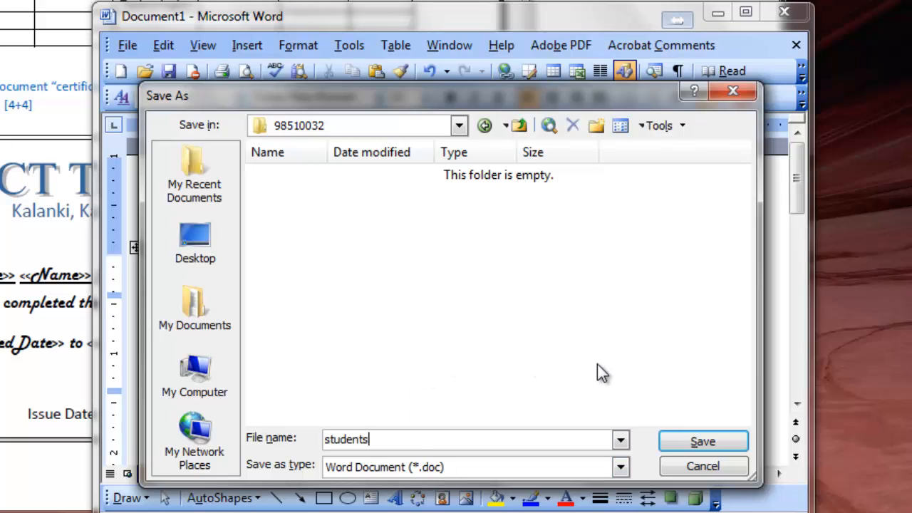
click(703, 442)
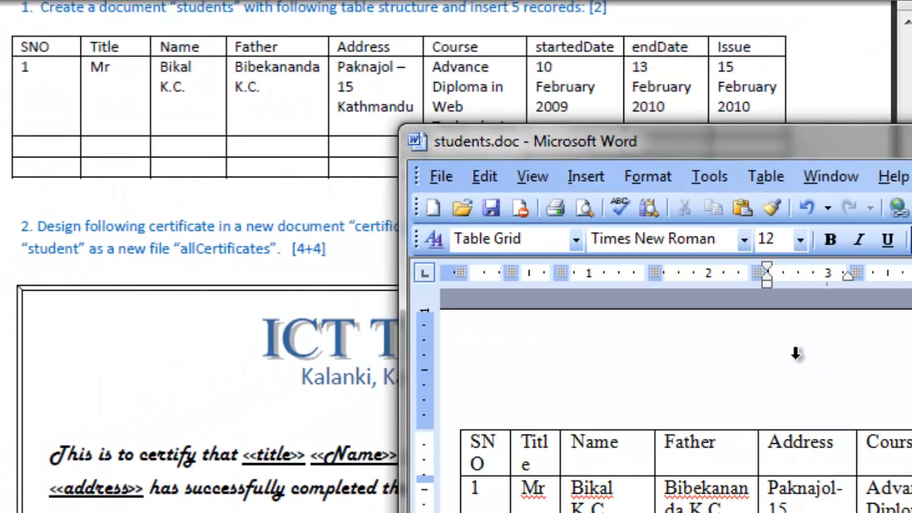
Examine the certificate layout for question 2 in the Adobe Acrobat Pro question paper, and switch back to Microsoft Word.
click(254, 228)
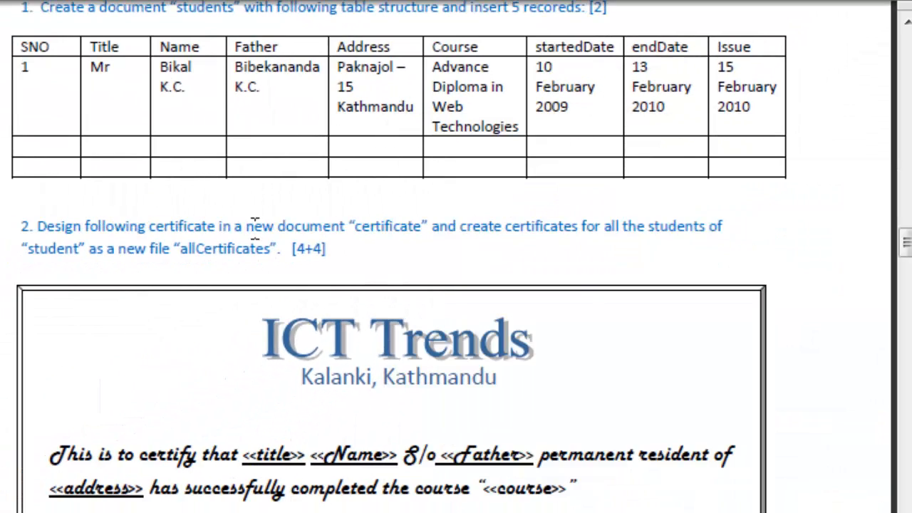
scroll(254, 228, up, 3)
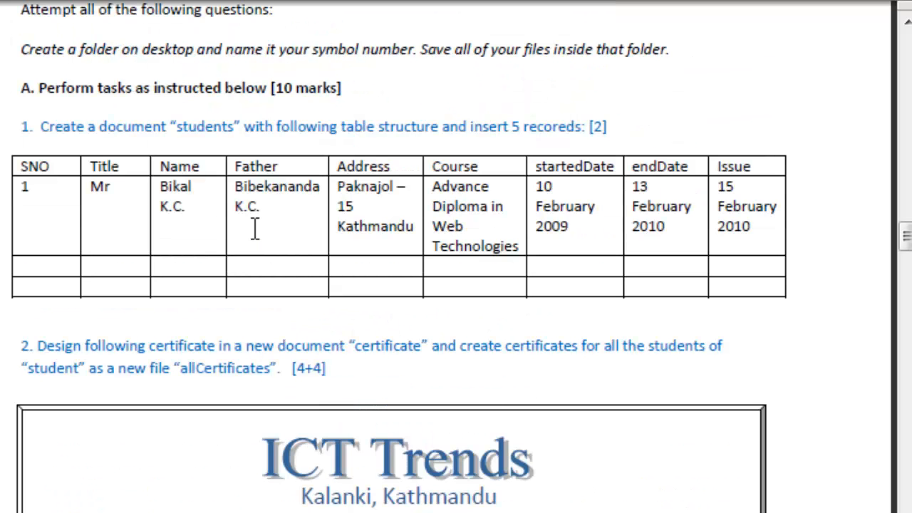
scroll(260, 241, down, 3)
scroll(260, 241, down, 3)
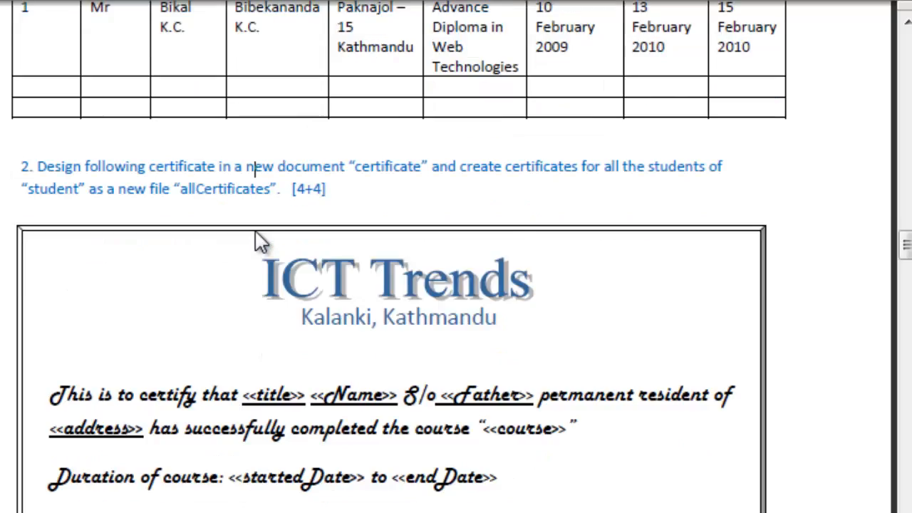
scroll(256, 235, down, 2)
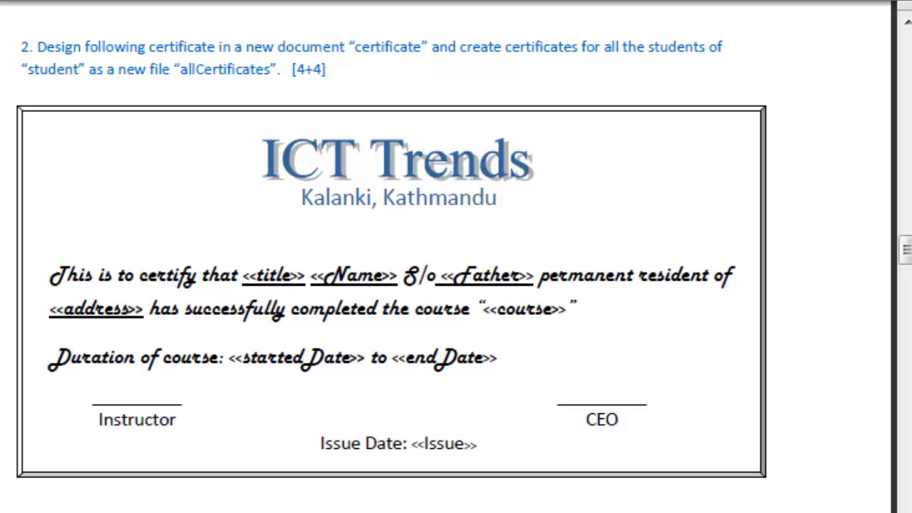
key(alt+Tab)
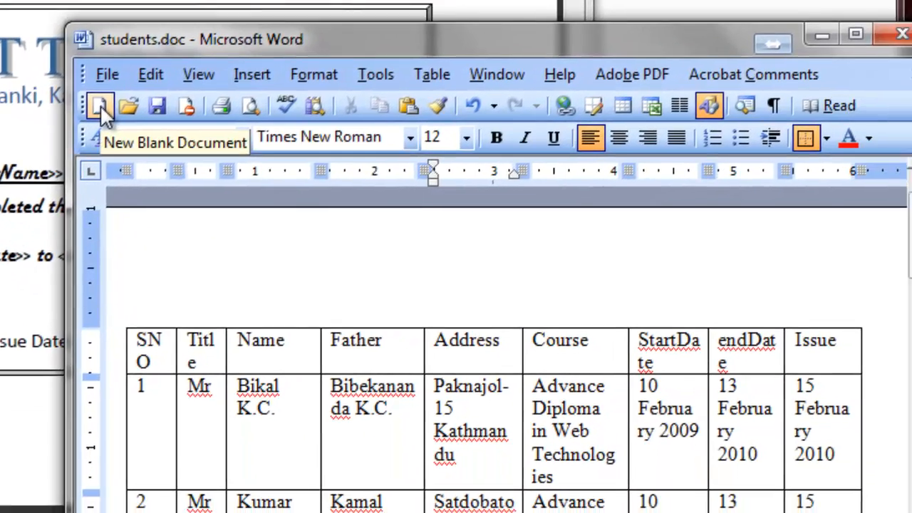
Create a new blank document, minimize the students document, and place the new one beside the certificate question in the question paper.
click(99, 107)
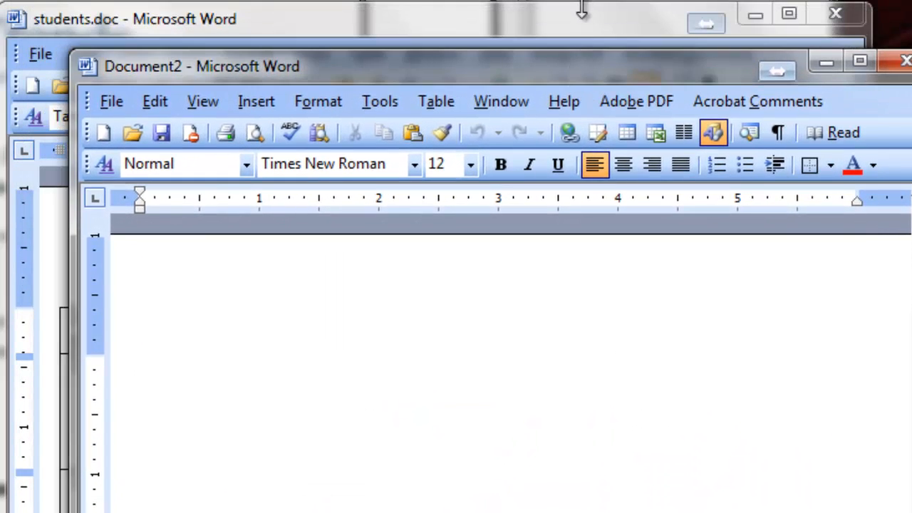
click(583, 10)
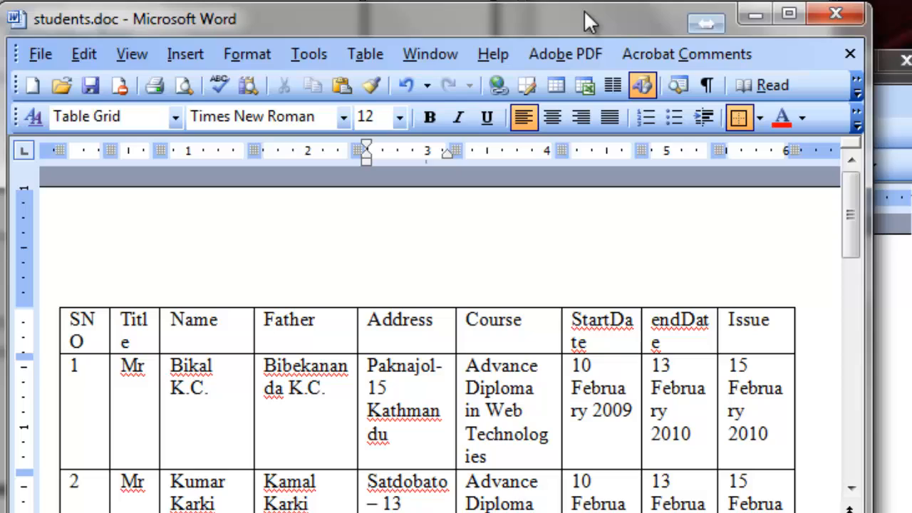
click(756, 22)
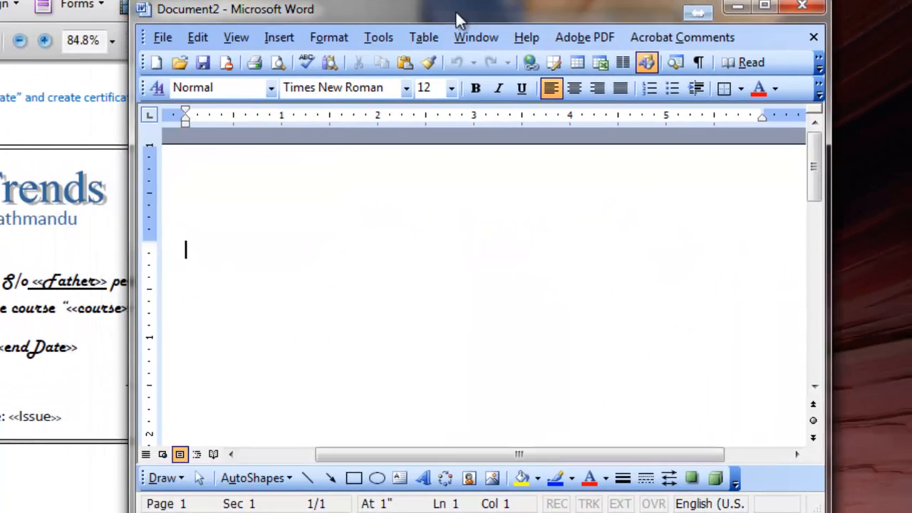
drag(455, 10, 544, 20)
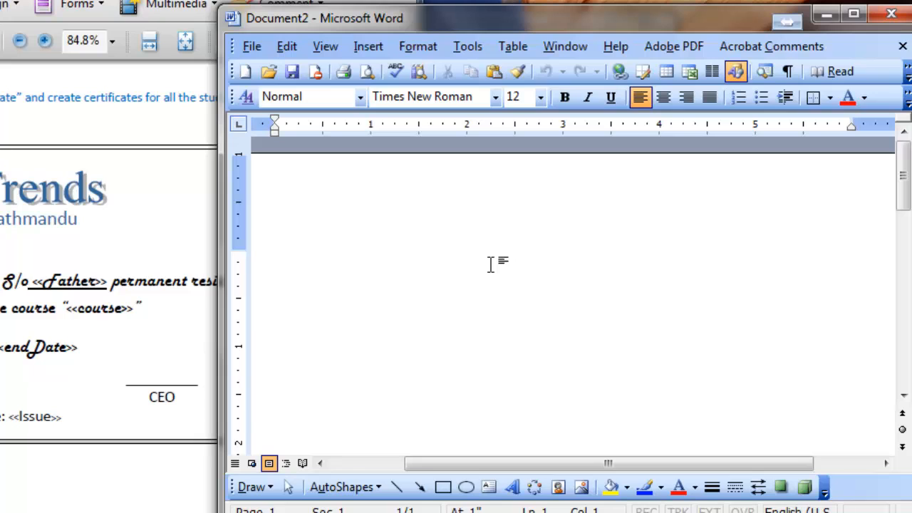
click(128, 196)
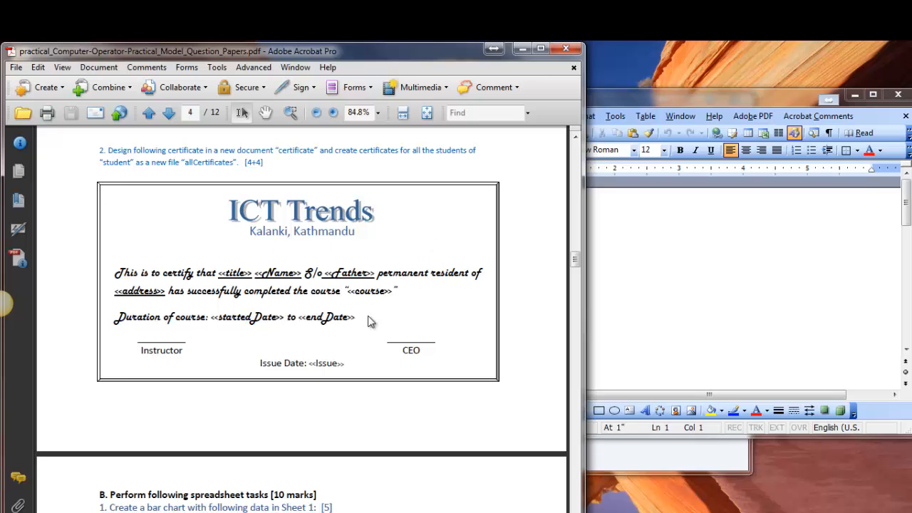
click(814, 321)
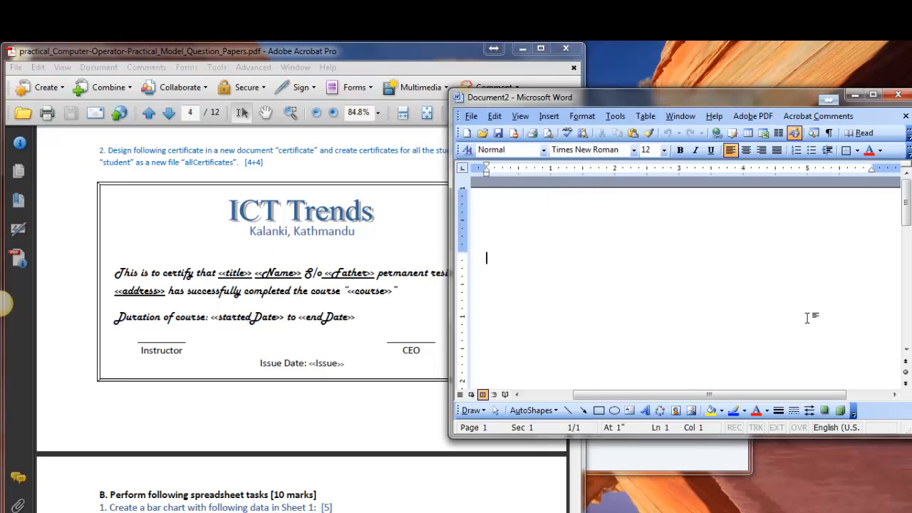
Open the page setup of the new document and set the page orientation to Landscape.
click(471, 116)
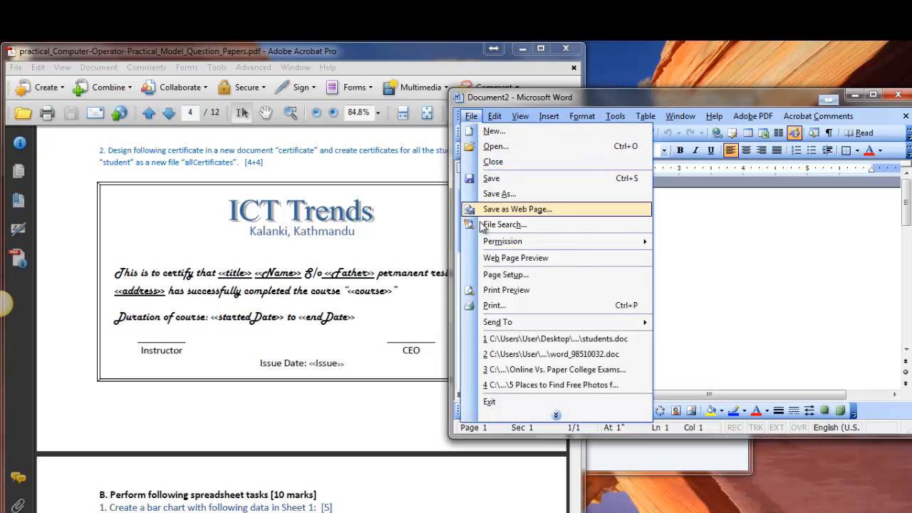
click(504, 278)
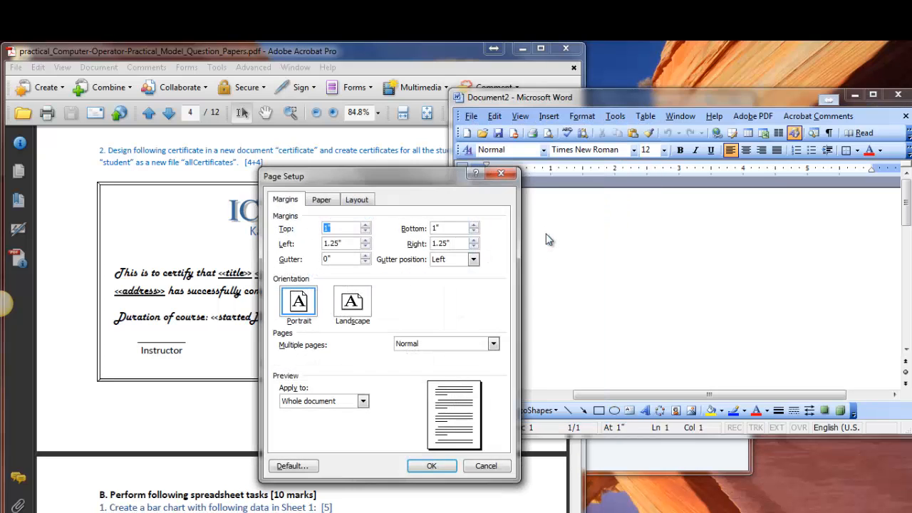
drag(430, 179, 648, 146)
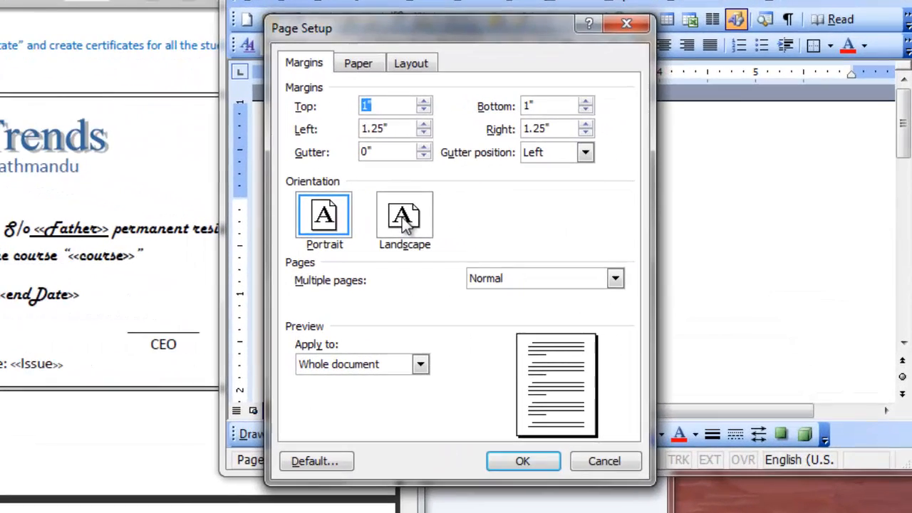
click(572, 266)
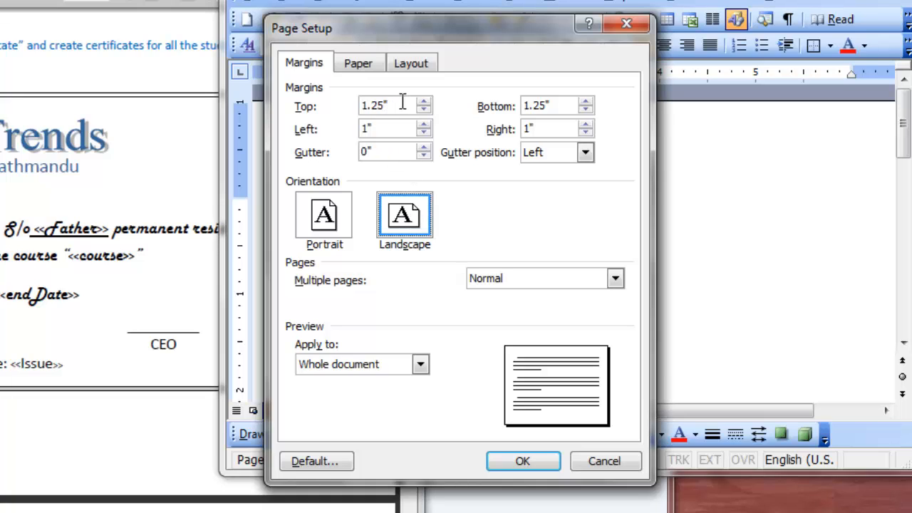
Set the top, bottom, left and right page margins to .5 inch each.
drag(400, 106, 331, 105)
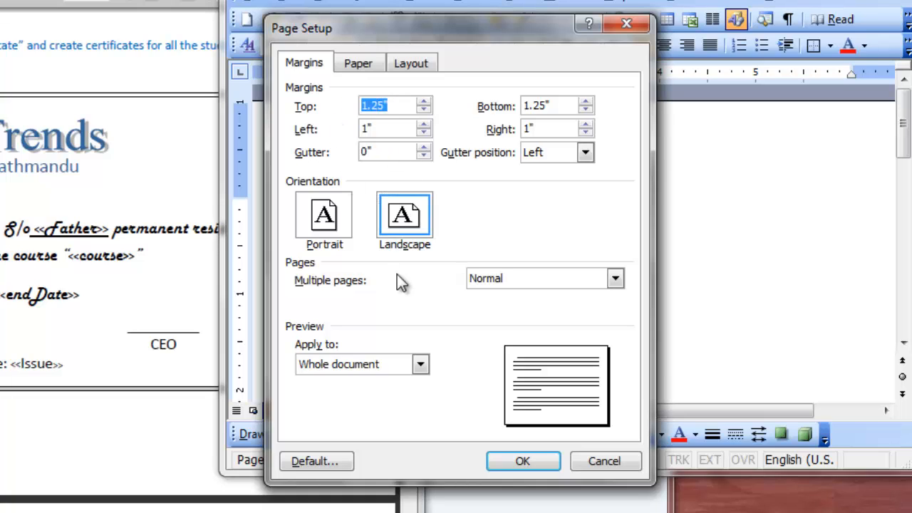
key(BackSpace)
text(.0)
double_click(371, 104)
drag(560, 106, 499, 111)
text(.5)
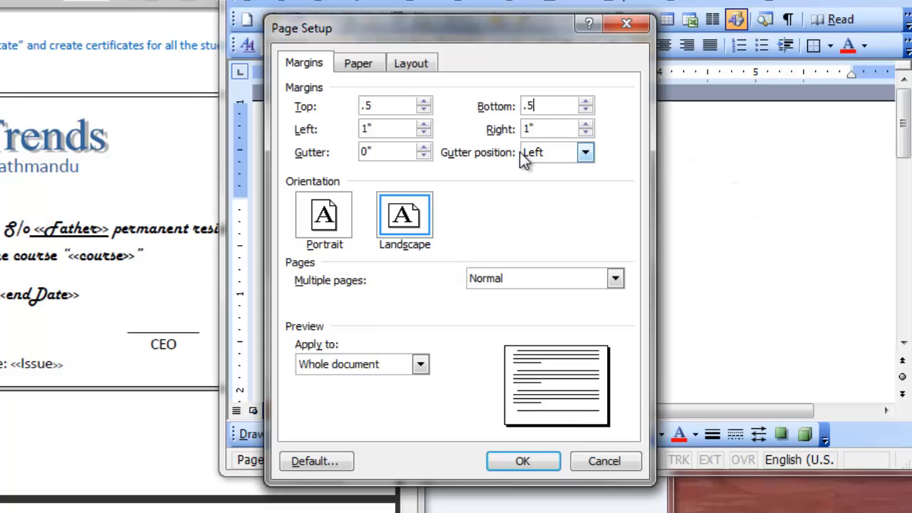
drag(401, 128, 320, 146)
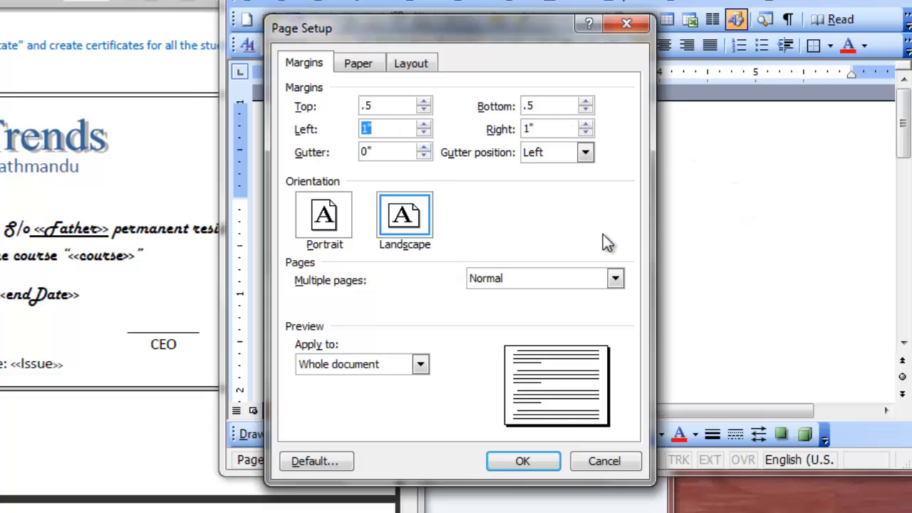
text(.5)
drag(560, 127, 482, 152)
text(.5)
Set a custom paper size 8.5 inches wide and 6 inches high, and apply the page setup.
click(360, 64)
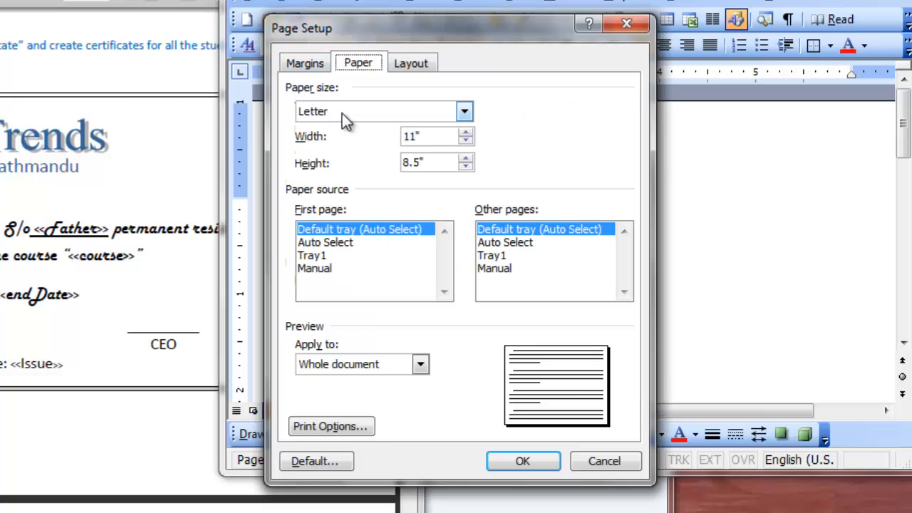
drag(434, 136, 319, 146)
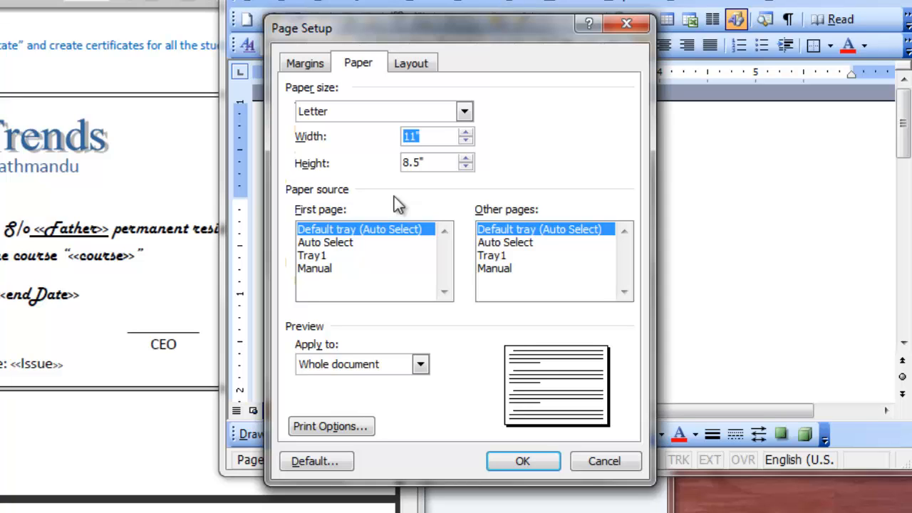
text(8.5)
drag(436, 164, 299, 176)
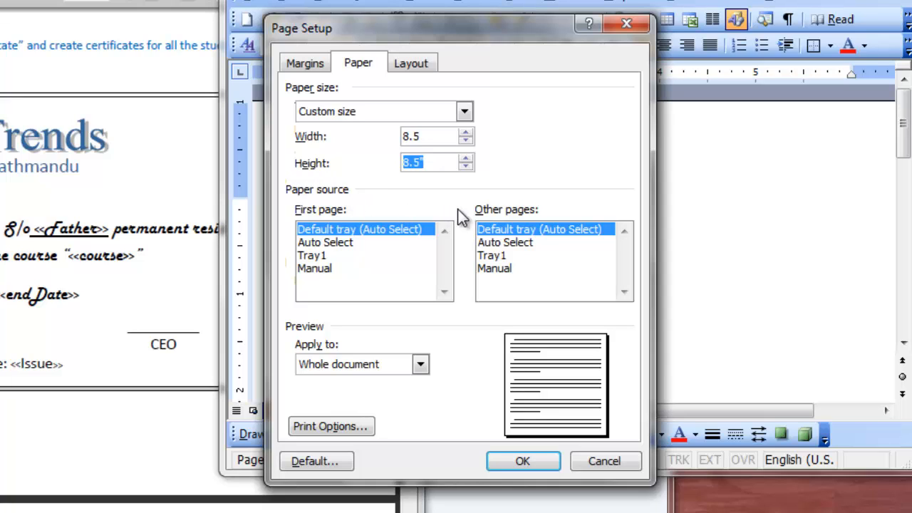
text(6)
click(525, 461)
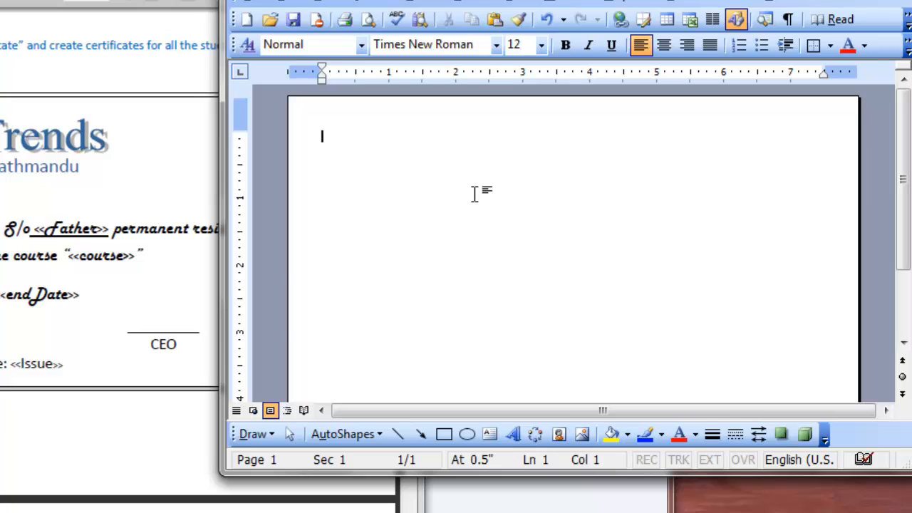
Enter the centered heading lines "ICT Trends" and "Kalanki, Kathmandu" at the start of the page.
scroll(475, 194, down, 6)
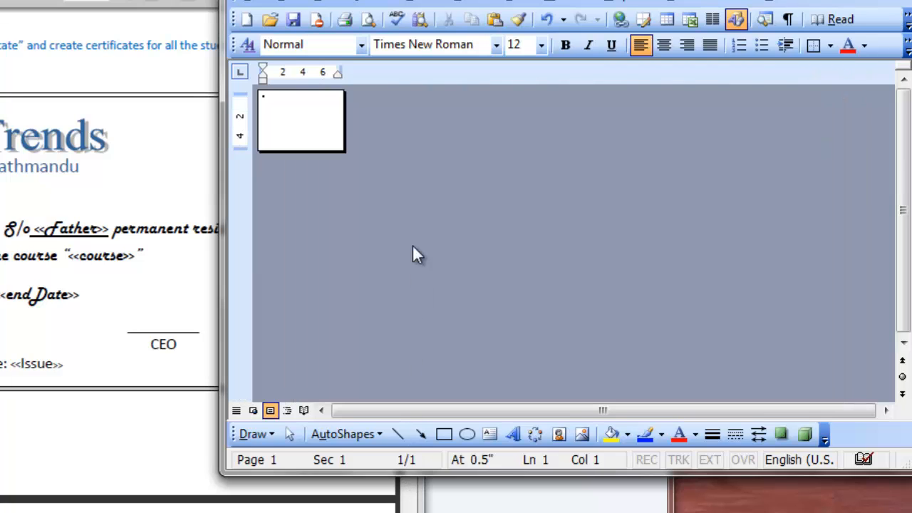
scroll(413, 237, up, 4)
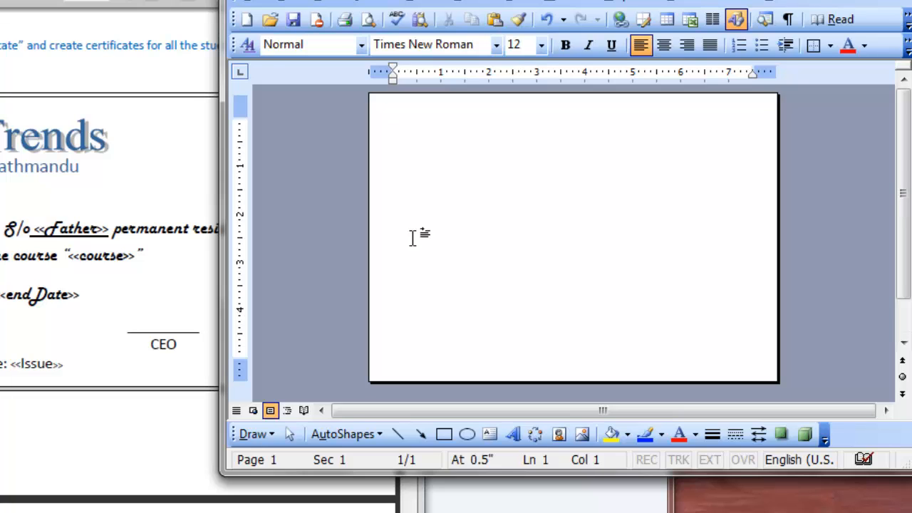
scroll(412, 237, up, 2)
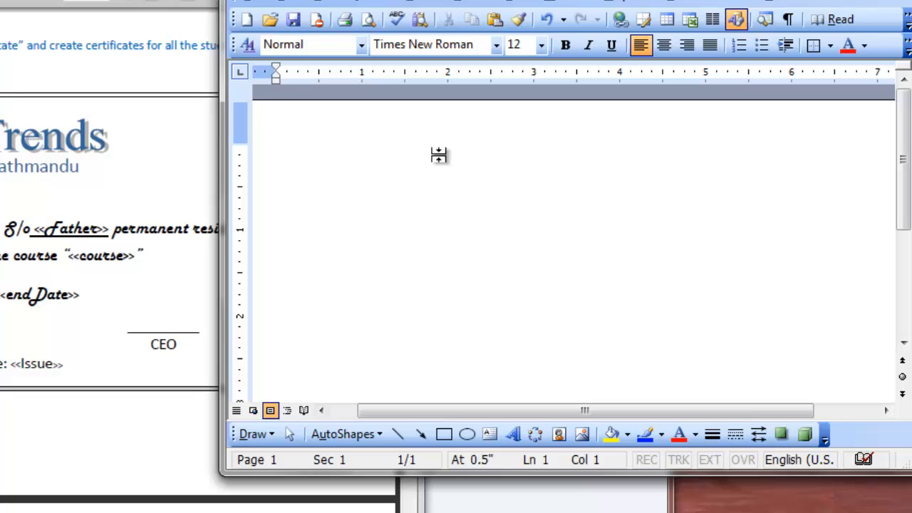
click(667, 44)
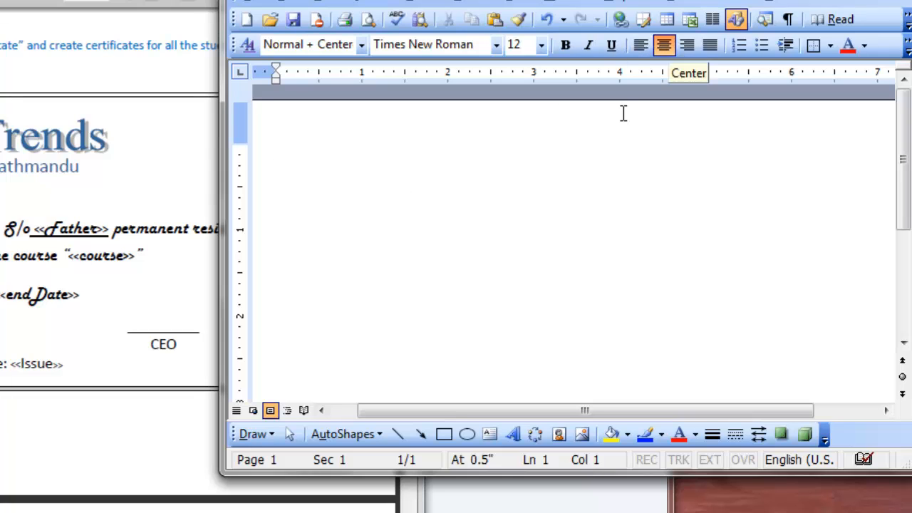
text(ICT Trends)
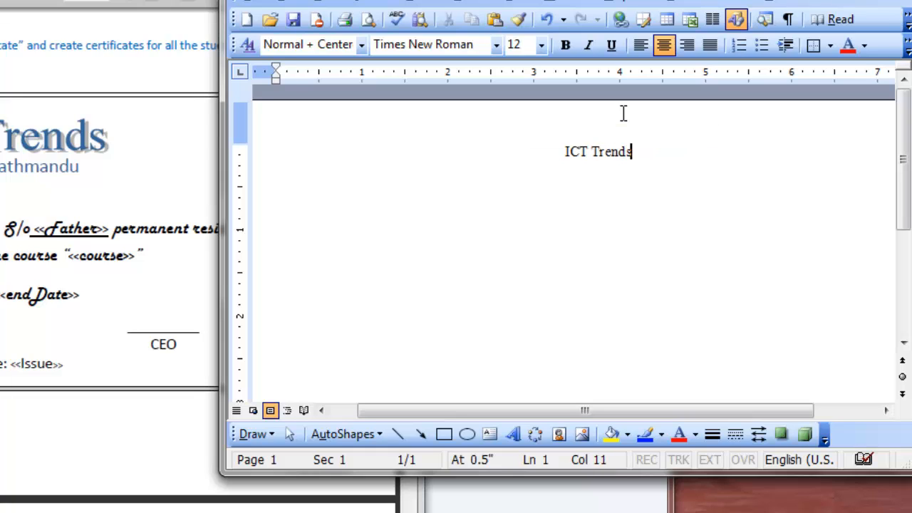
key(Return)
text(Kalanki, Ka)
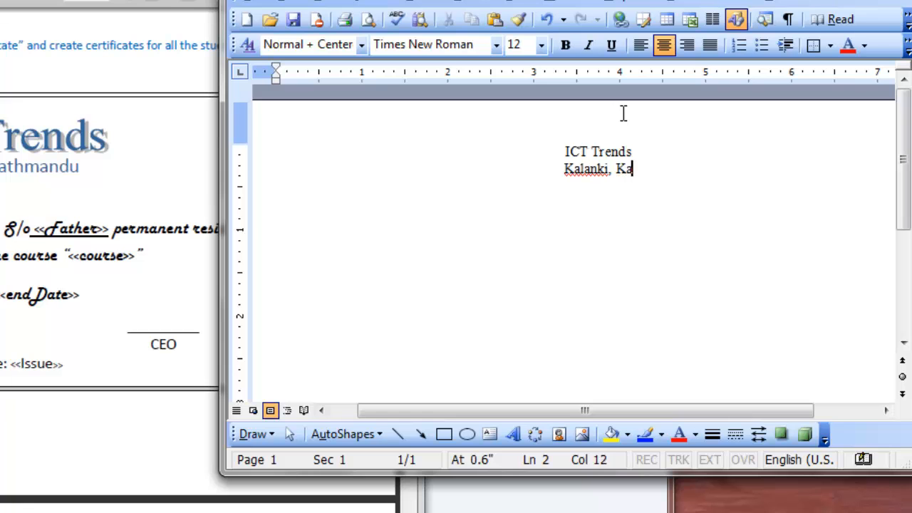
text(thmandu)
key(Return)
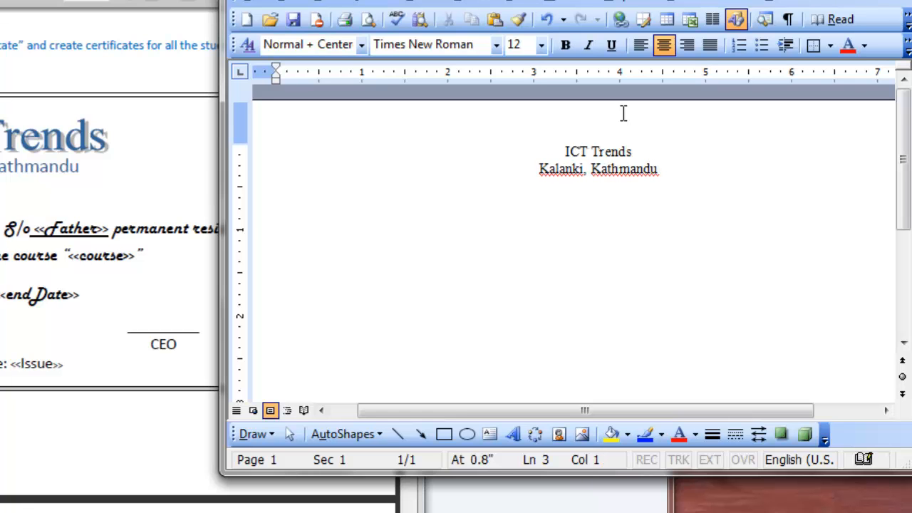
Start a left-aligned line below the heading reading "This is to certify that ..... .... S/o ..... permanent resident", with dots for the merge fields.
key(ctrl+l)
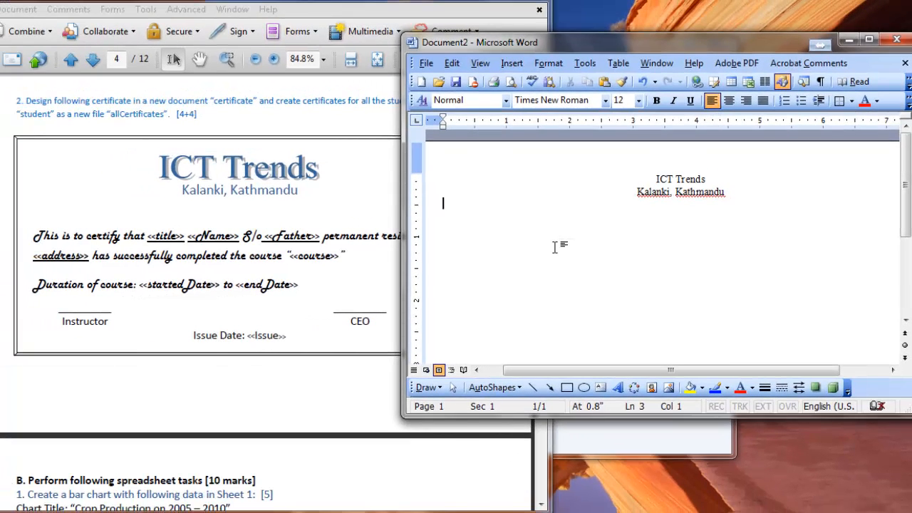
text(This is to certify that)
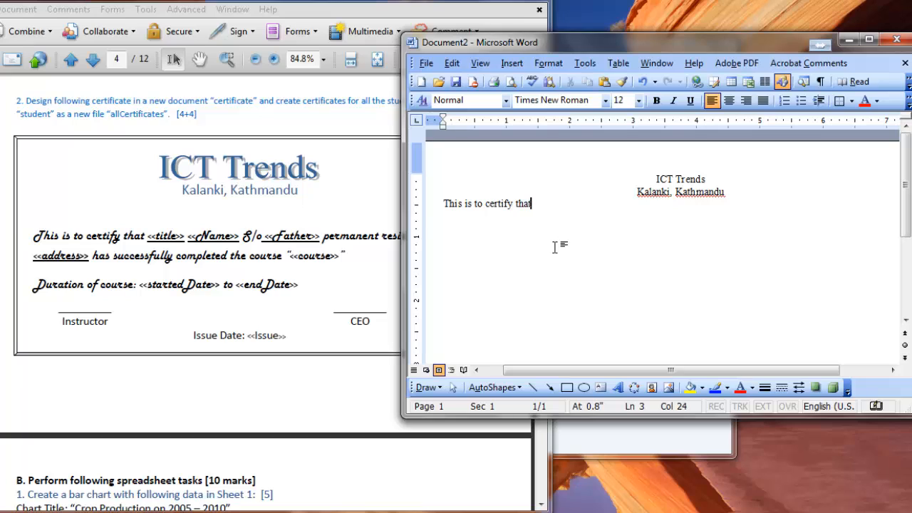
text( .....  ....  S/o ..... perm)
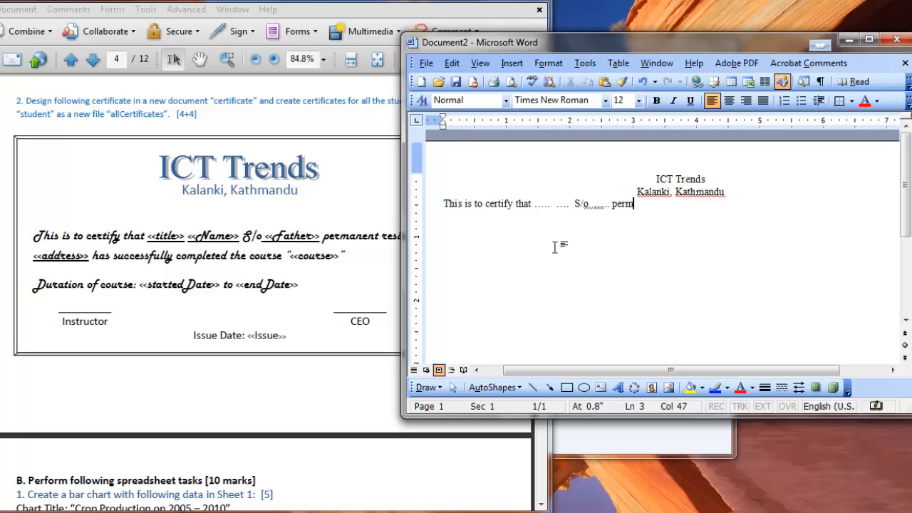
text(anent resident)
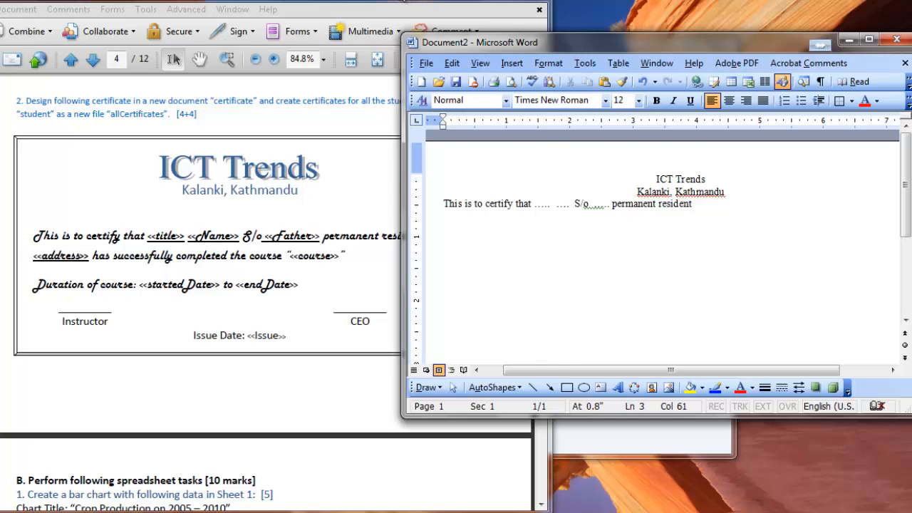
Check the certificate wording in the question paper and continue the sentence with 'of ...... has successfully completed the course "....."'.
click(396, 245)
click(665, 42)
text(of )
text(......)
text( has)
text( successf)
text(ull)
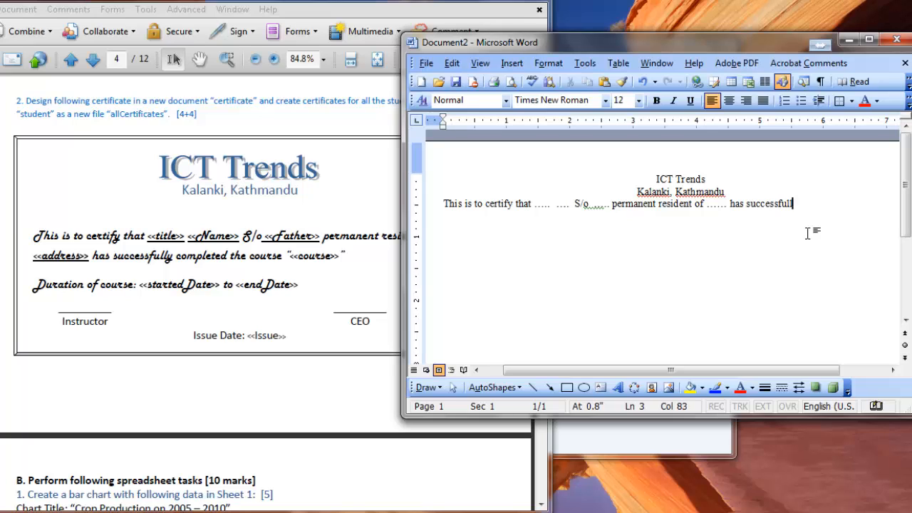
text(y completed the cour)
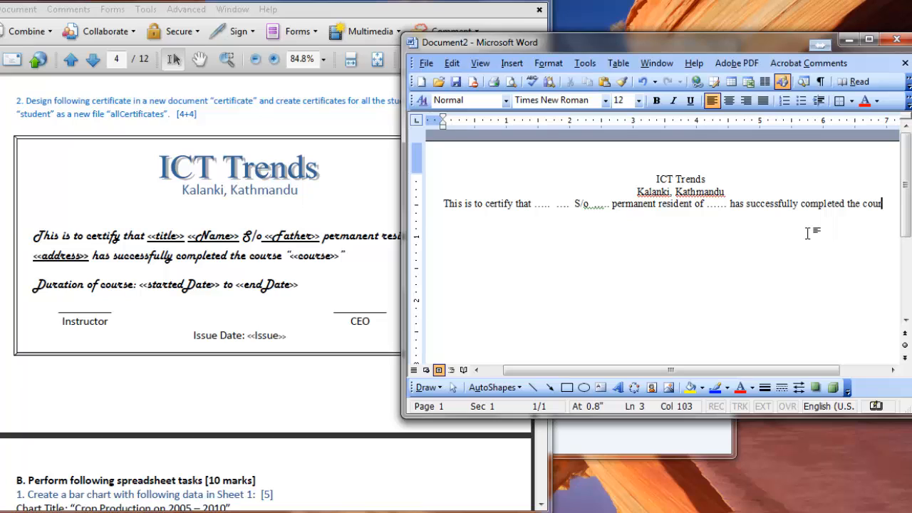
text(se)
text( ")
text(...)
text(..")
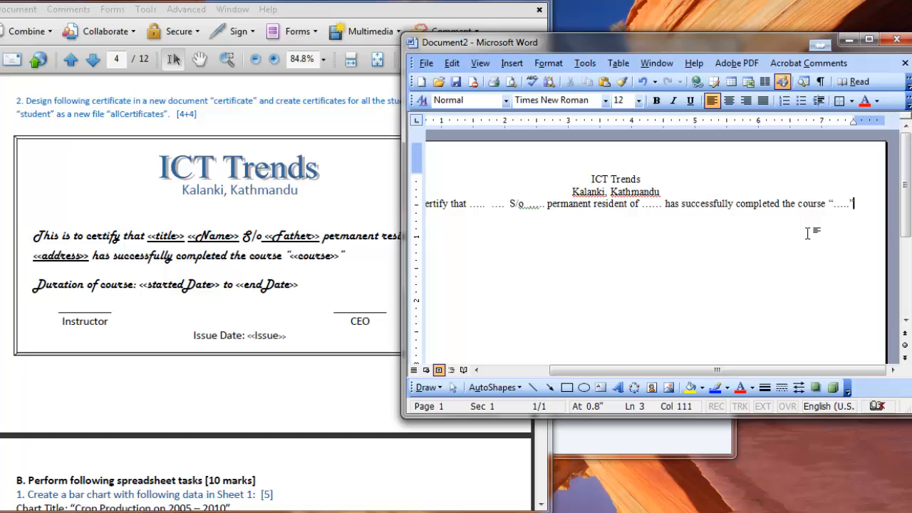
key(Return)
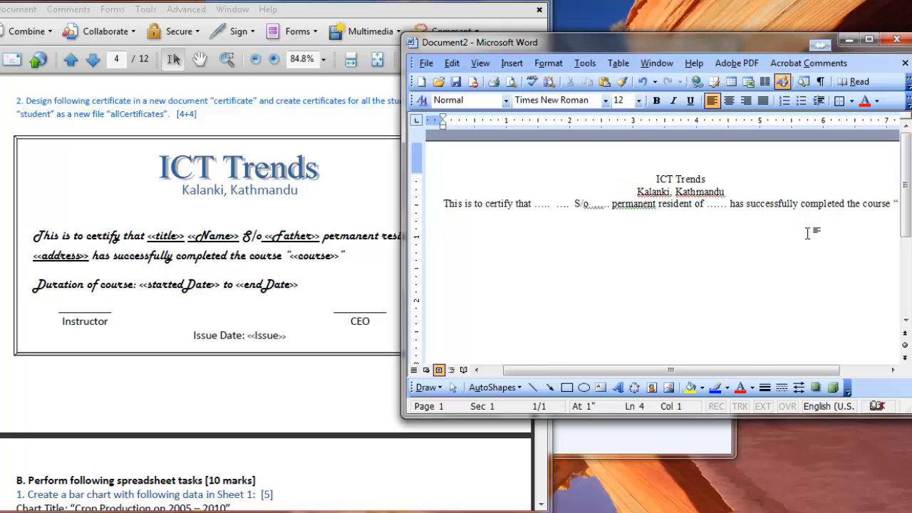
Add the line "Duration of course: ..... to ...." below the certifying sentence.
text(Duration of course: )
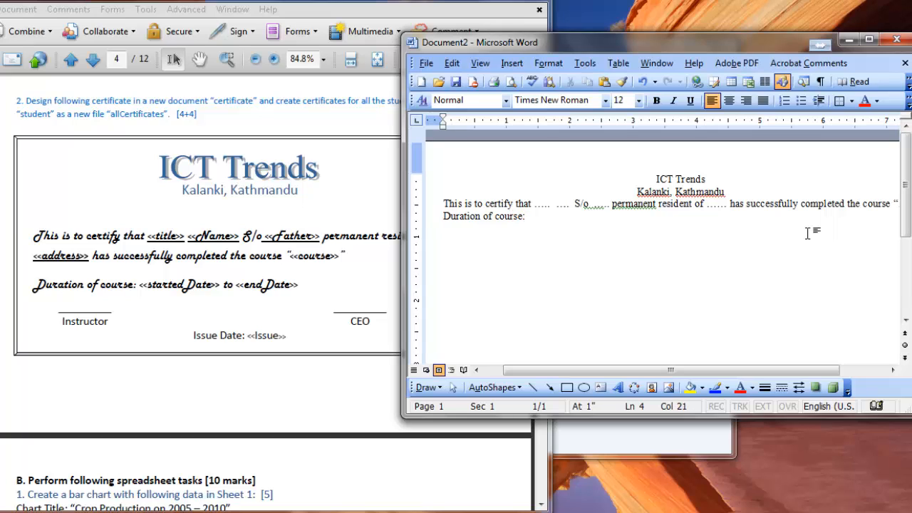
text(.....  to ....)
key(Return)
key(Return)
Leave a blank line and add two underscore signature lines side by side, separated by a tab.
text(______________)
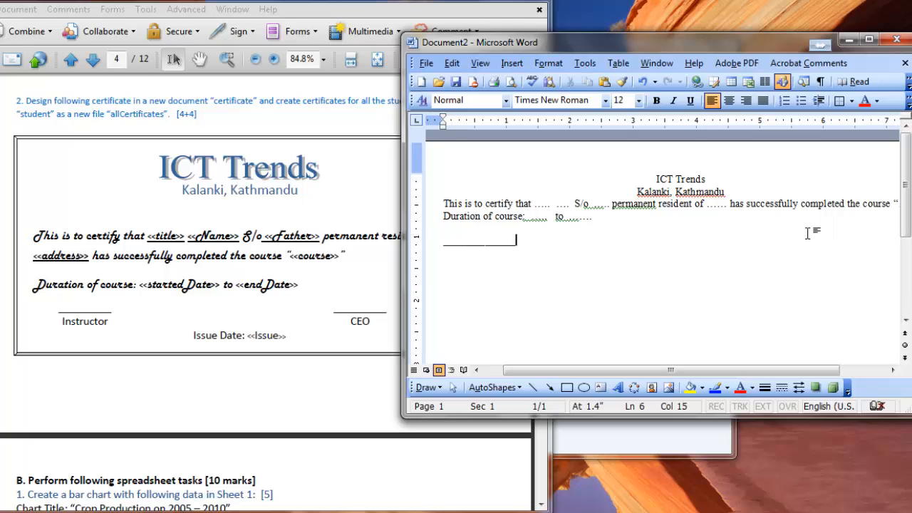
key(Tab)
text(______________)
Add the labels "Instructor" and "CEO", separated by a tab, under the signature lines and start a new line.
key(Return)
text(In)
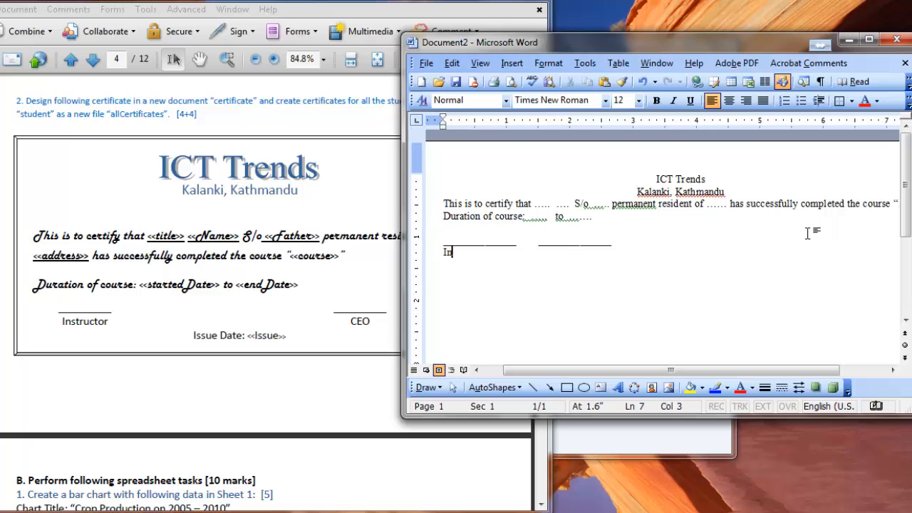
text(structor)
key(Tab)
text(CEO)
key(Return)
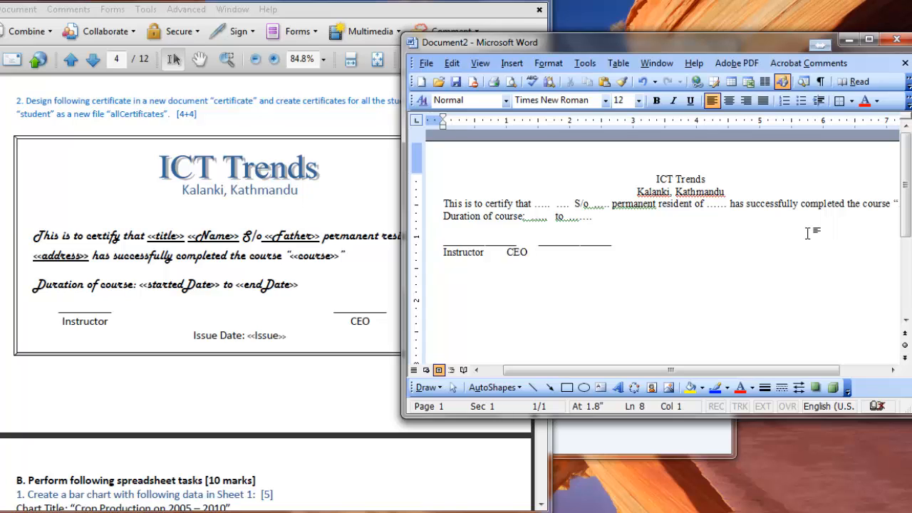
Enter "Issue Date: ......" on the line below the Instructor and CEO labels.
text(Issue)
text(Date:  )
text(......)
Select the centered "ICT Trends" heading and set its font style to Bold and its size to 28.
drag(709, 179, 648, 184)
key(ctrl+e)
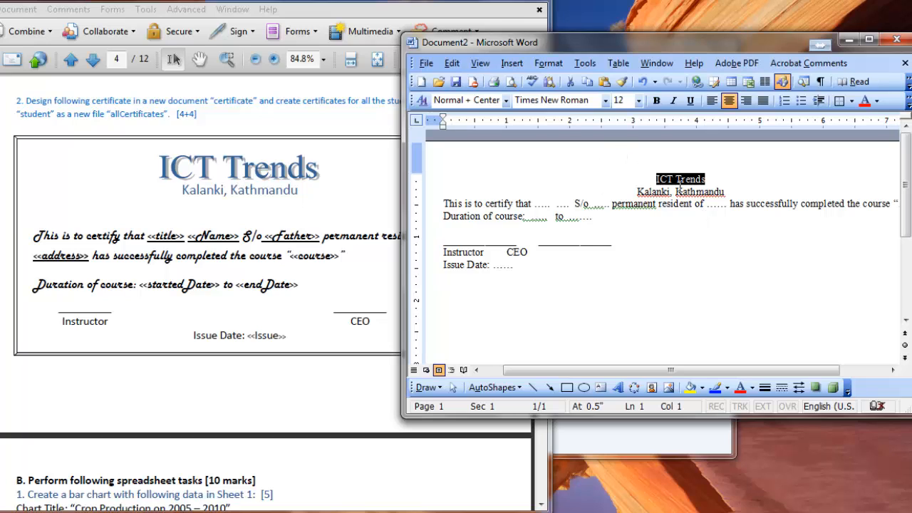
click(548, 65)
click(565, 80)
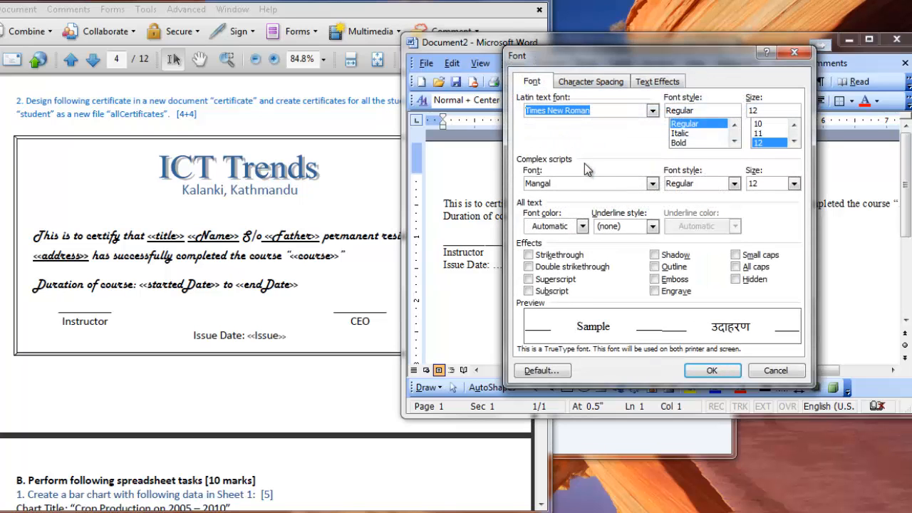
drag(661, 68, 637, 88)
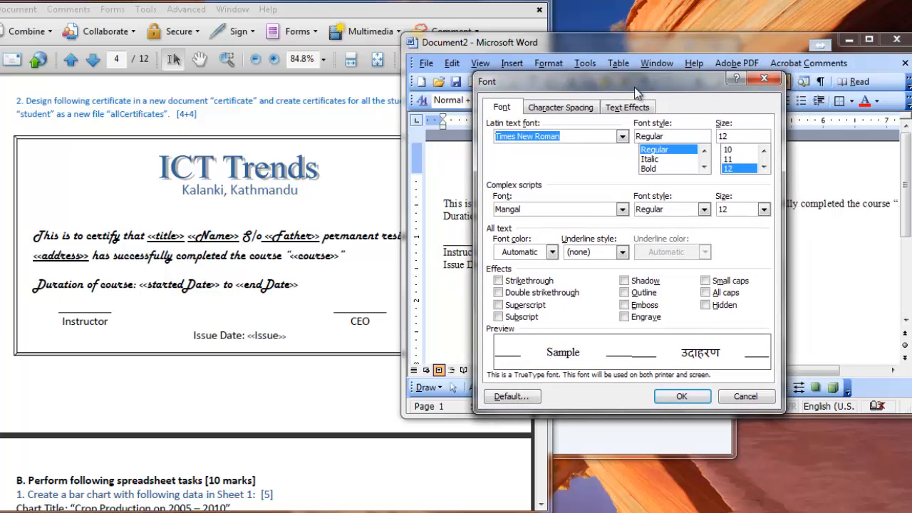
click(666, 167)
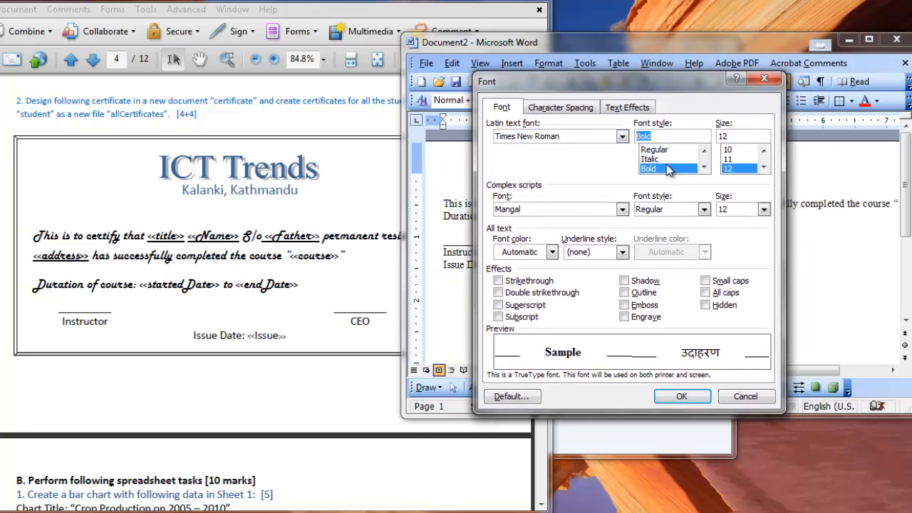
click(763, 168)
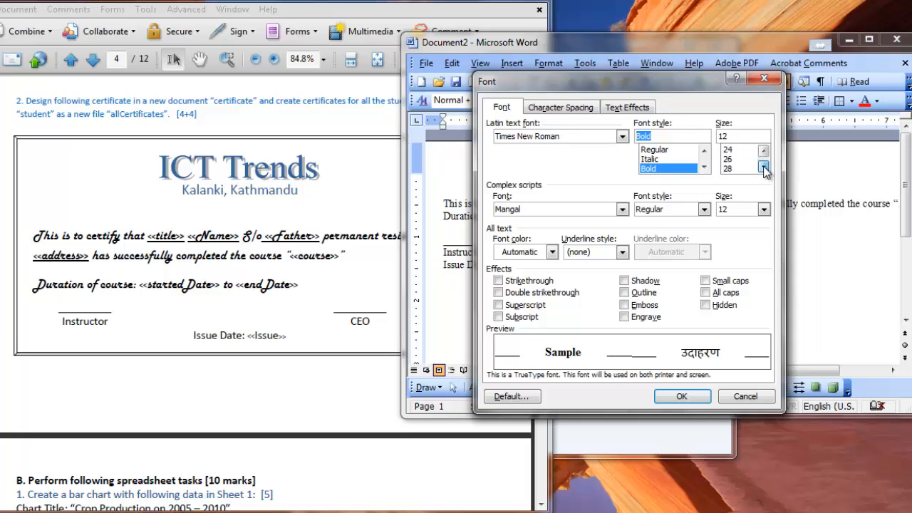
click(763, 168)
click(731, 160)
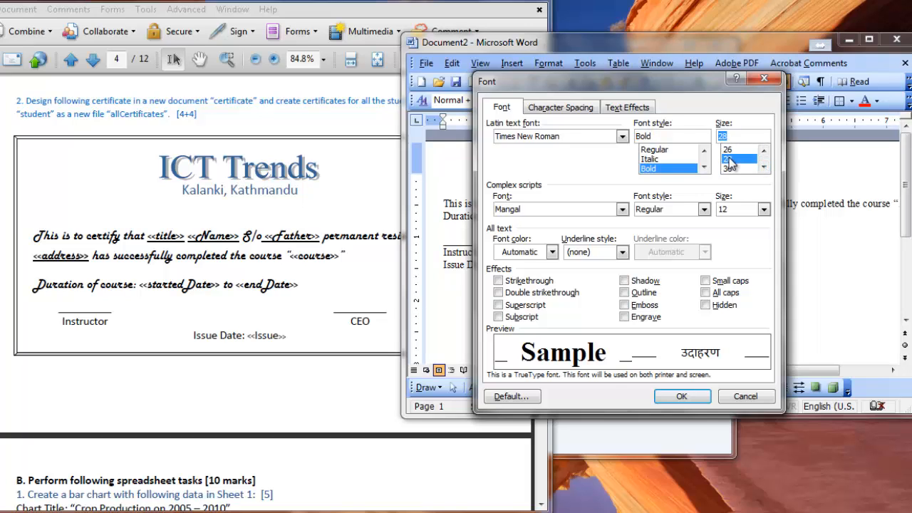
Add the Shadow effect and Dark Teal font color to the "ICT Trends" heading and apply the font settings.
click(625, 282)
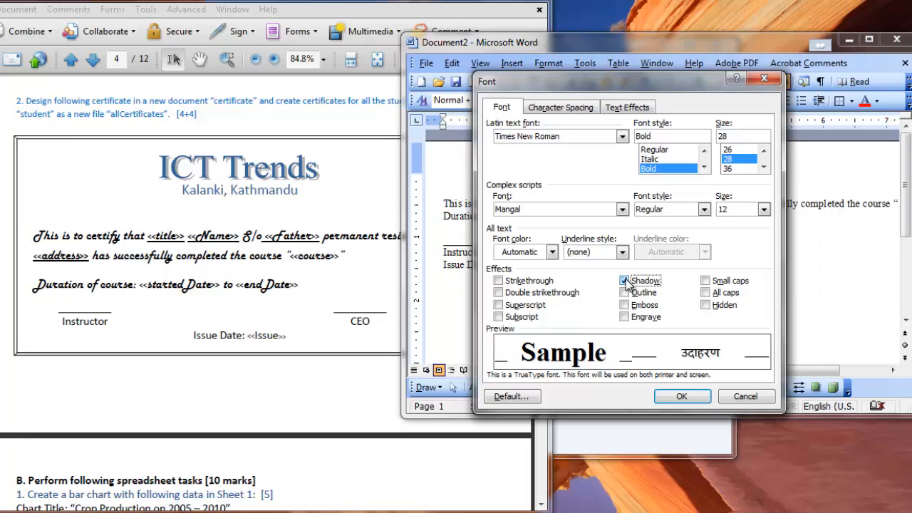
click(553, 253)
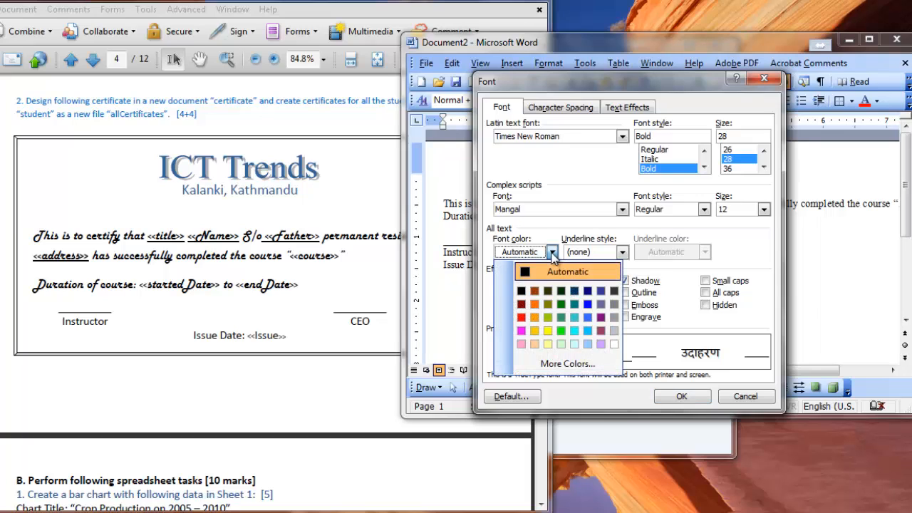
click(574, 292)
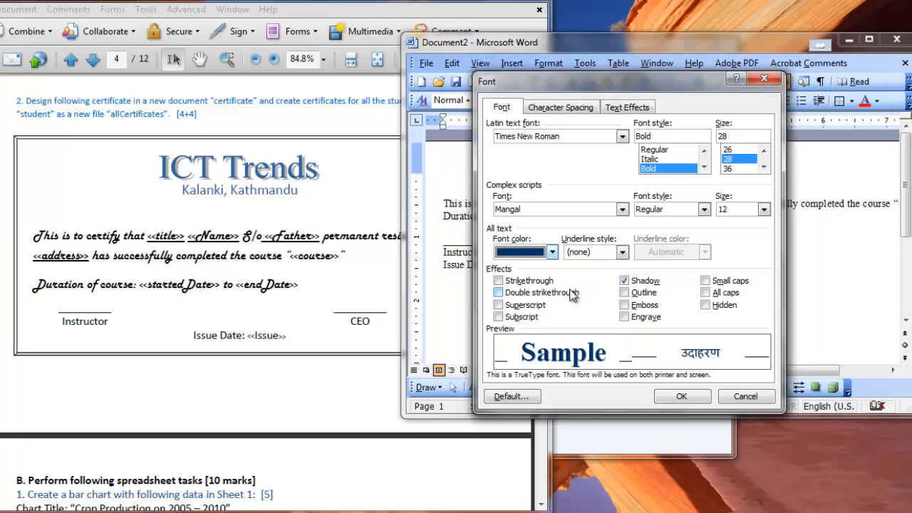
click(679, 395)
click(673, 233)
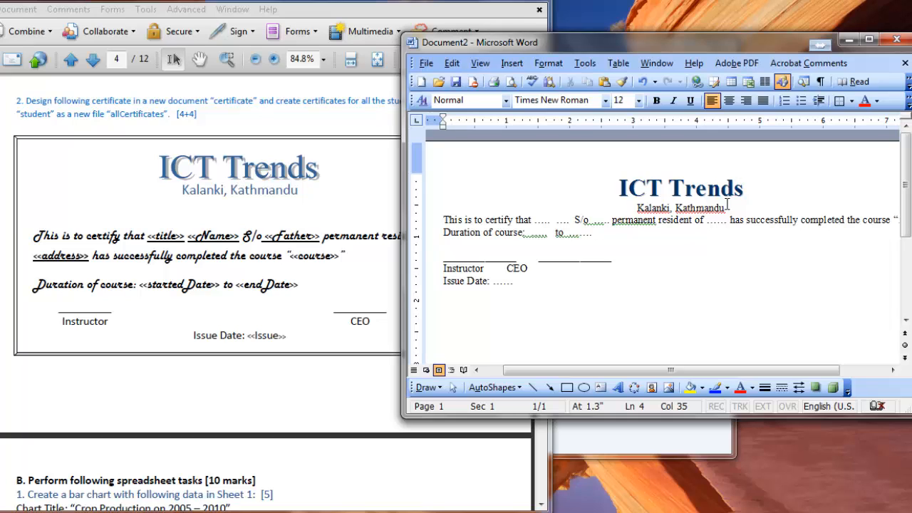
Set the font color of the "Kalanki, Kathmandu" line to Dark Teal.
drag(726, 208, 640, 208)
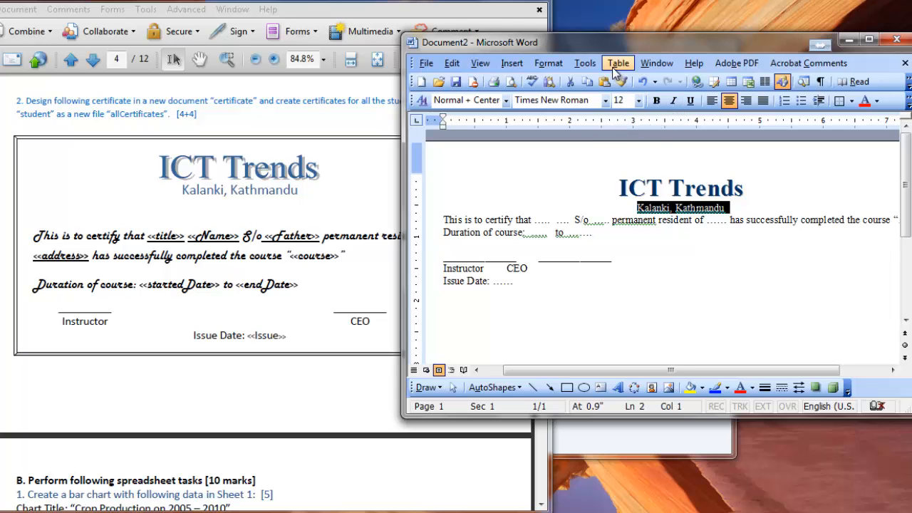
click(550, 64)
click(564, 81)
click(552, 251)
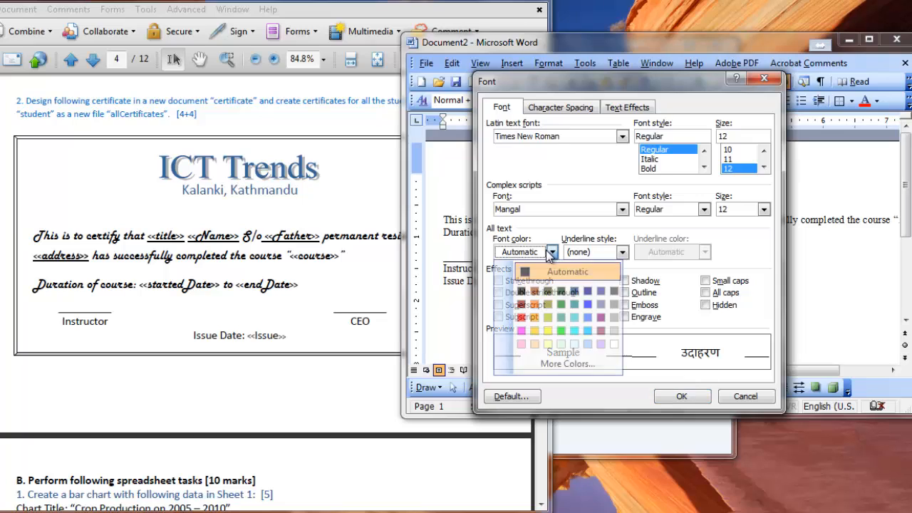
click(575, 295)
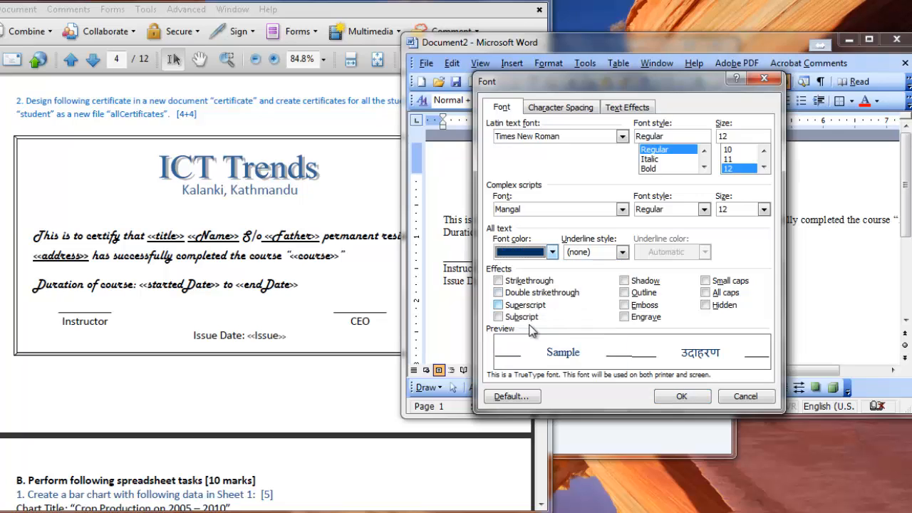
Change the Latin text font of the "Kalanki, Kathmandu" line to Calibri and apply the font settings.
click(583, 137)
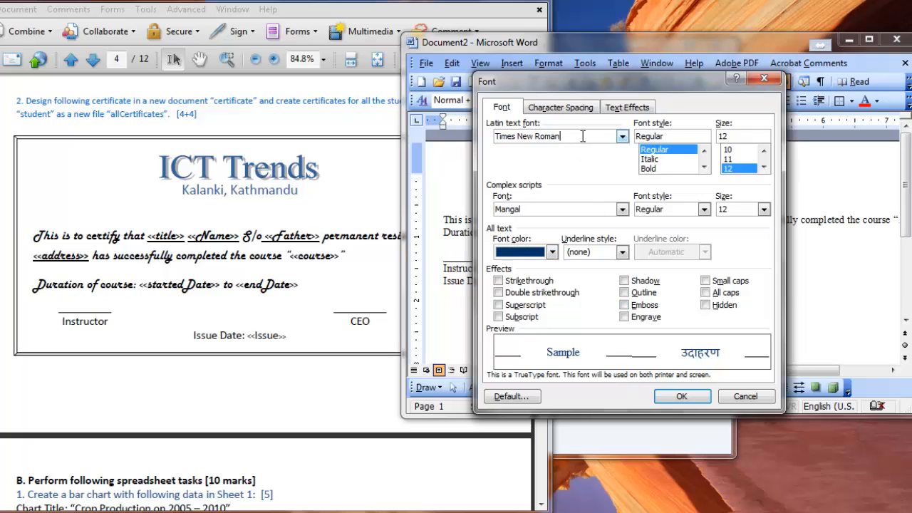
text(ca)
key(shift+Home)
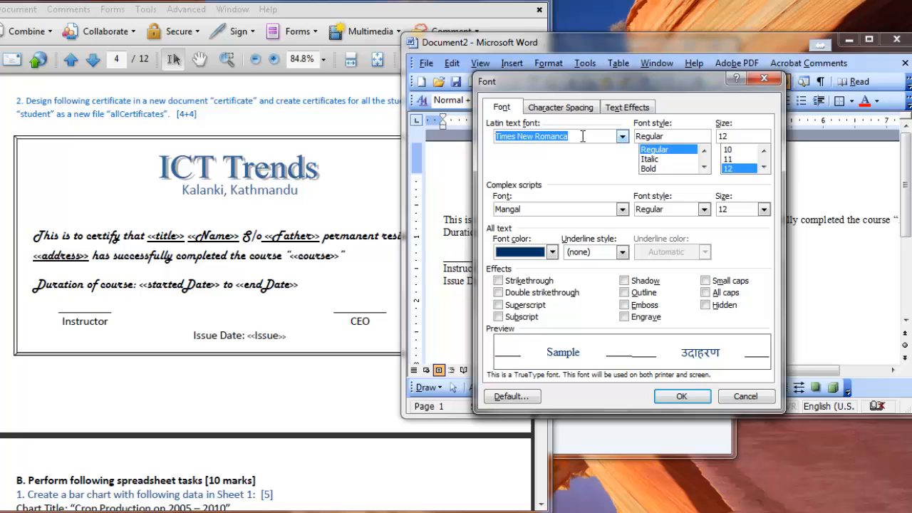
text(cali)
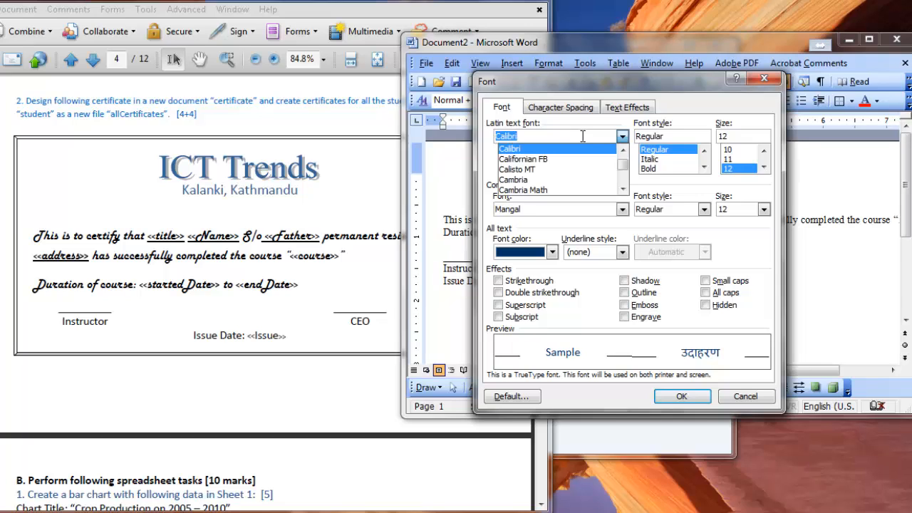
click(560, 150)
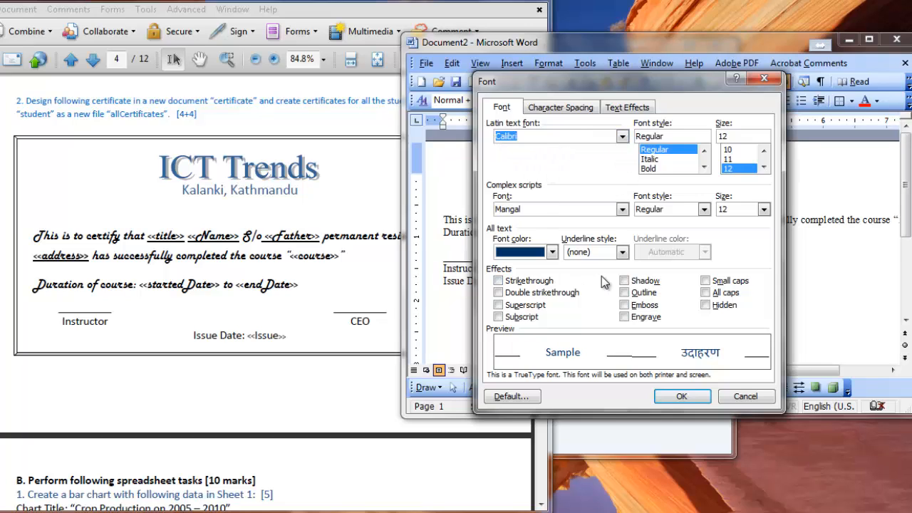
click(679, 397)
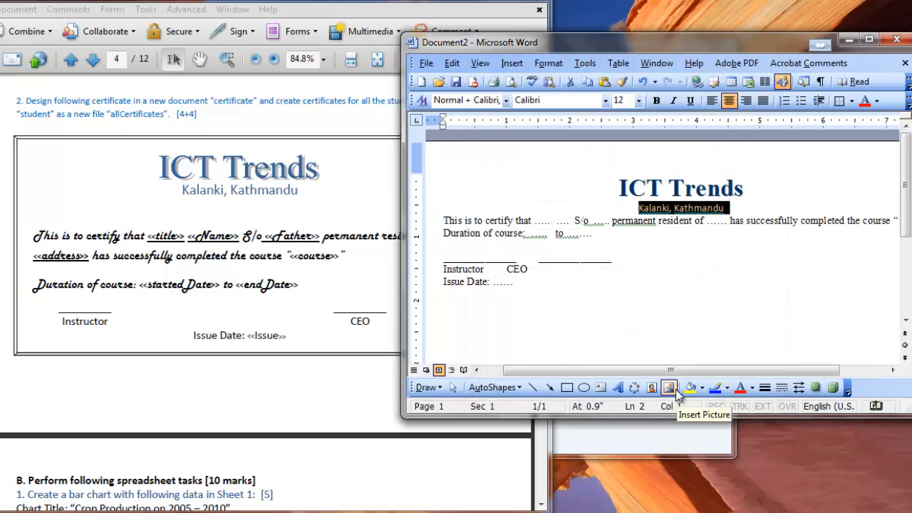
click(769, 224)
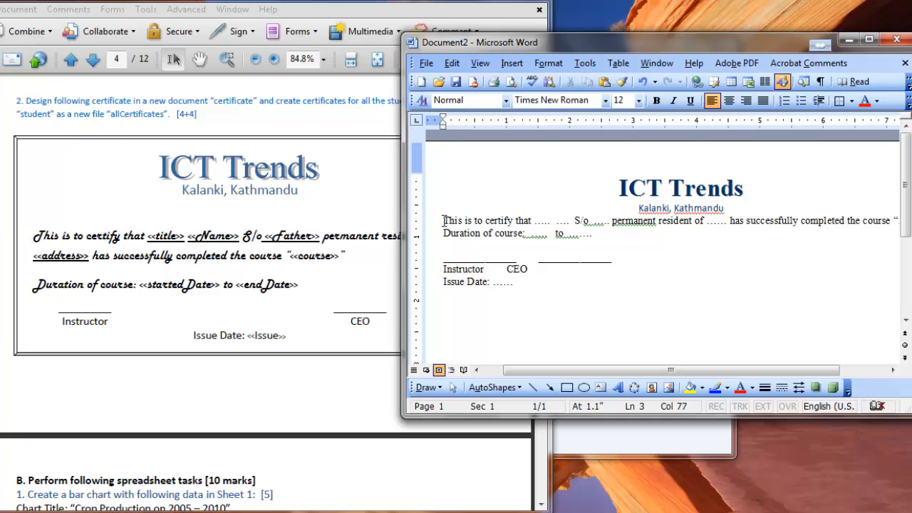
Set the paragraph spacing before the certifying sentence and the duration line to 24 pt.
drag(442, 221, 607, 237)
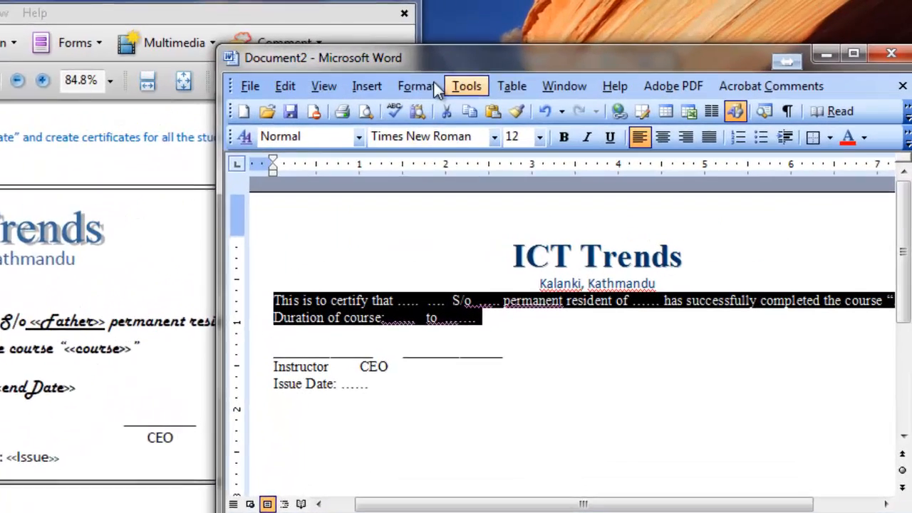
click(550, 62)
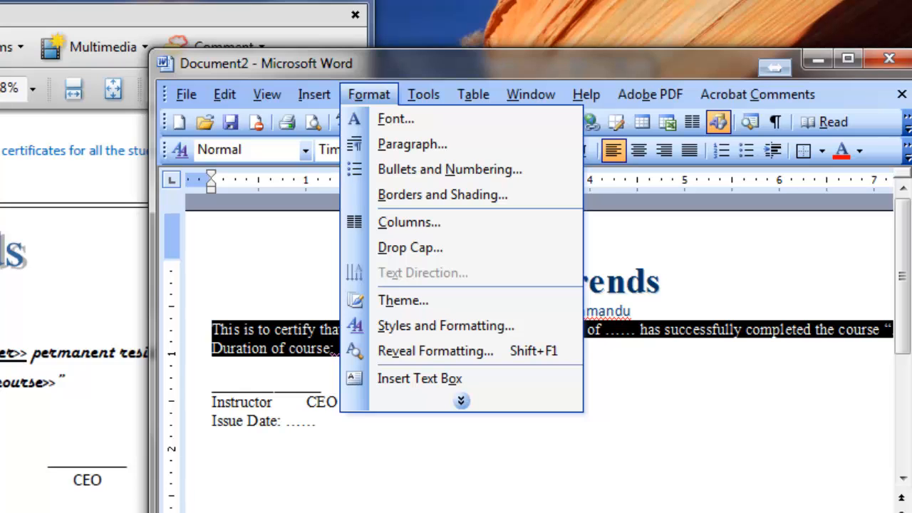
click(424, 145)
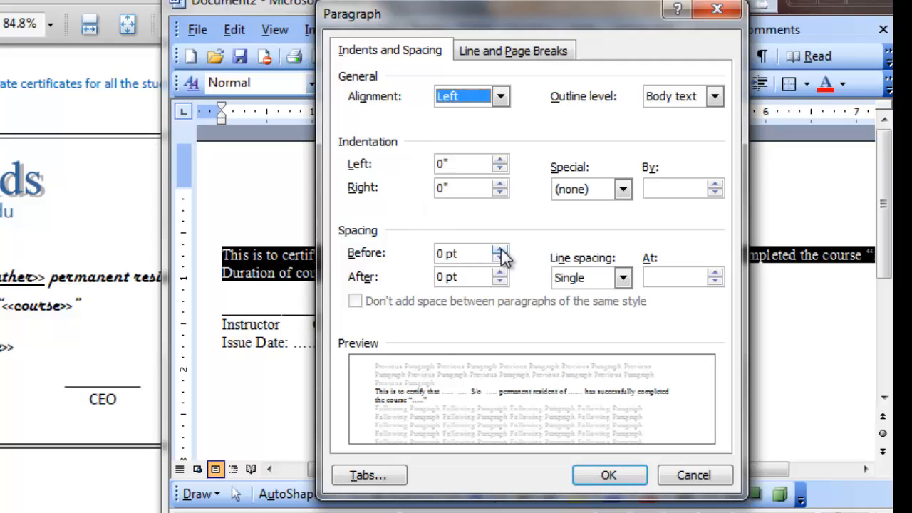
double_click(443, 254)
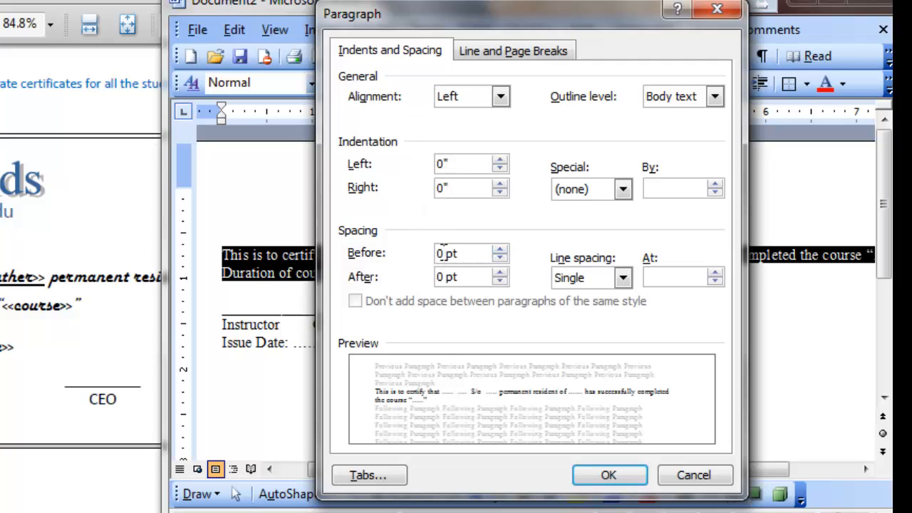
text(35)
key(BackSpace)
key(BackSpace)
text(24)
click(613, 477)
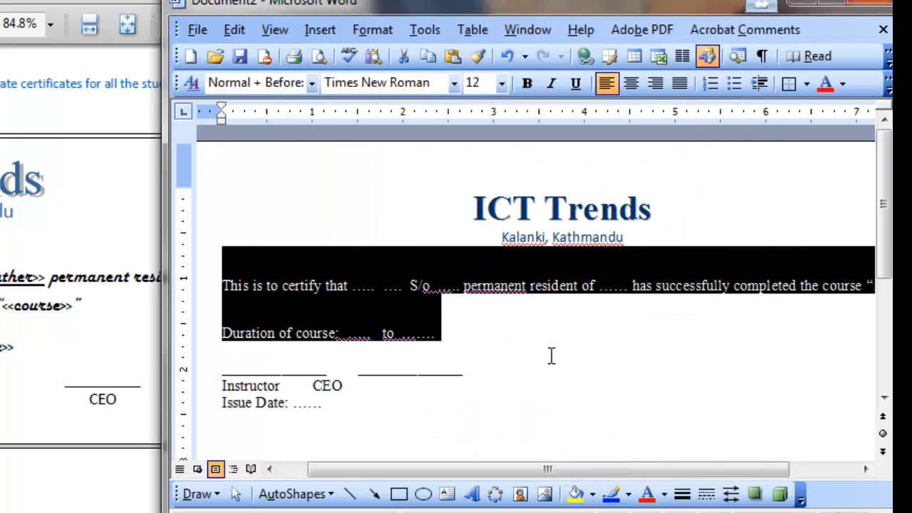
click(350, 322)
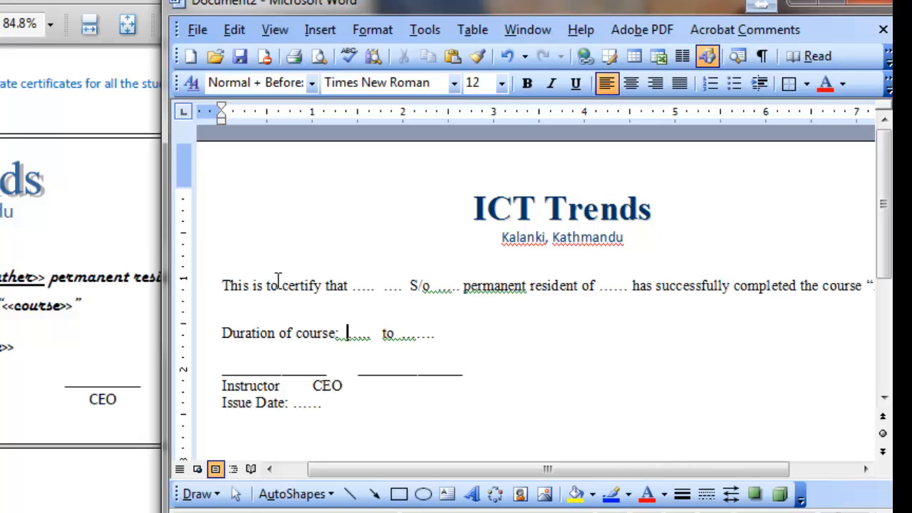
Set the font size of the certifying sentence and the duration line to 16.
drag(228, 283, 478, 334)
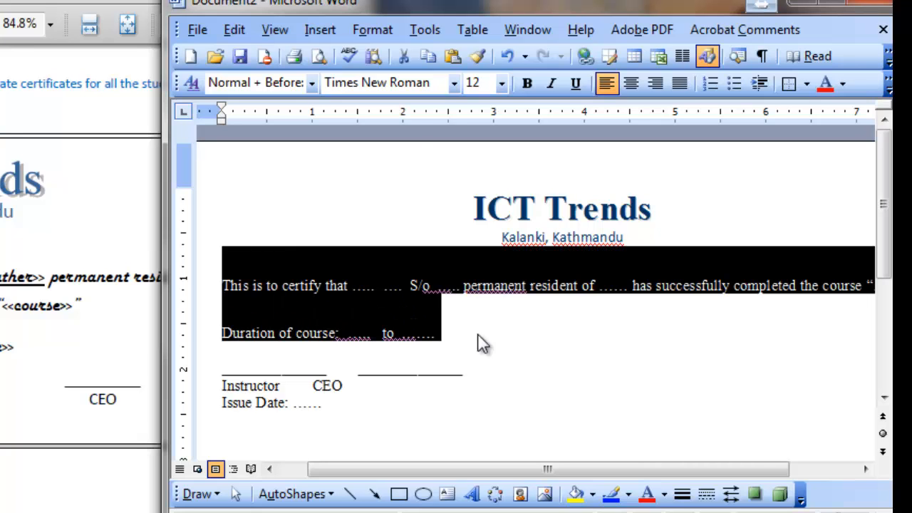
click(369, 27)
click(418, 56)
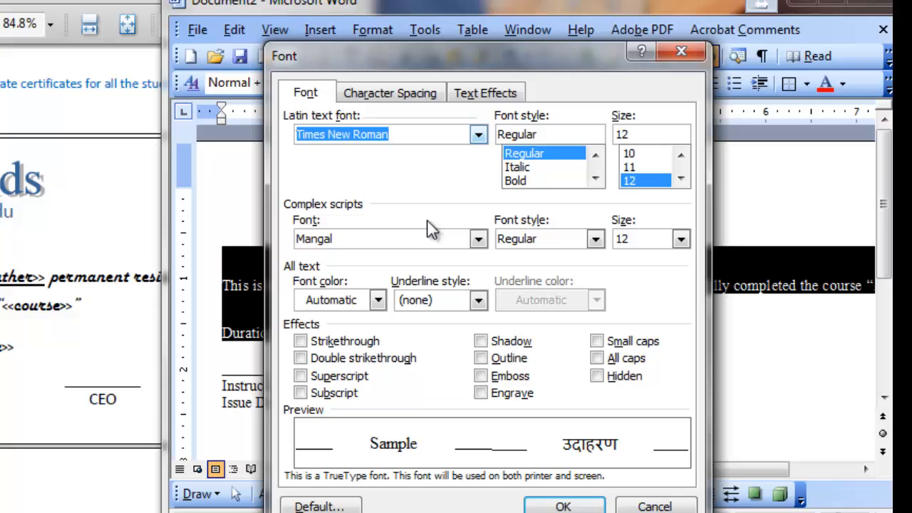
click(681, 179)
click(681, 179)
click(681, 179)
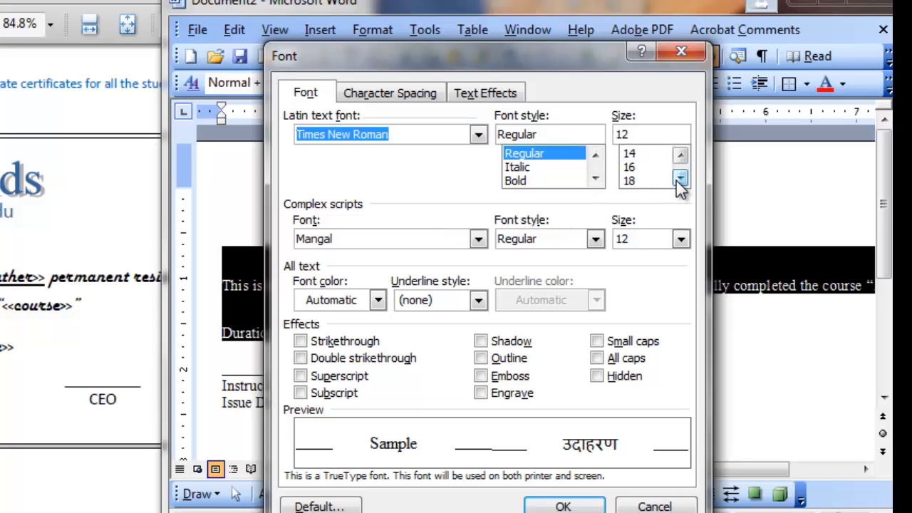
click(638, 168)
click(562, 505)
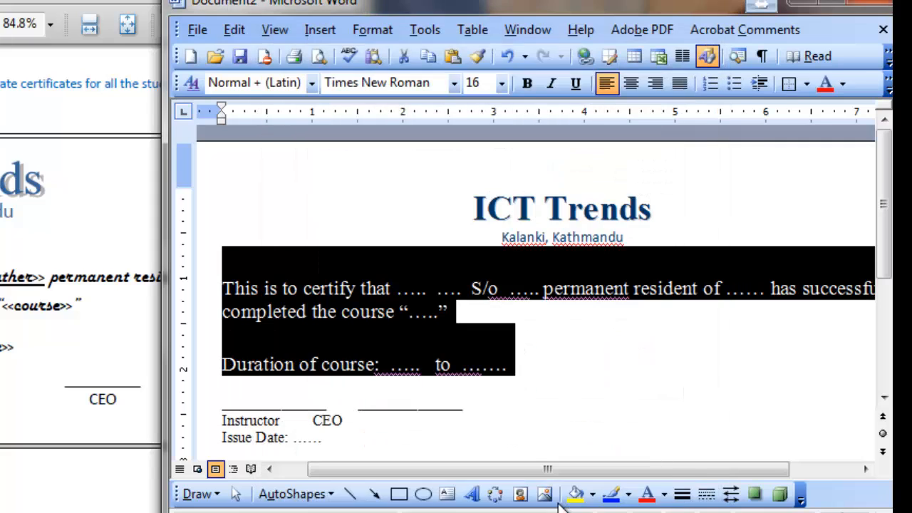
click(389, 289)
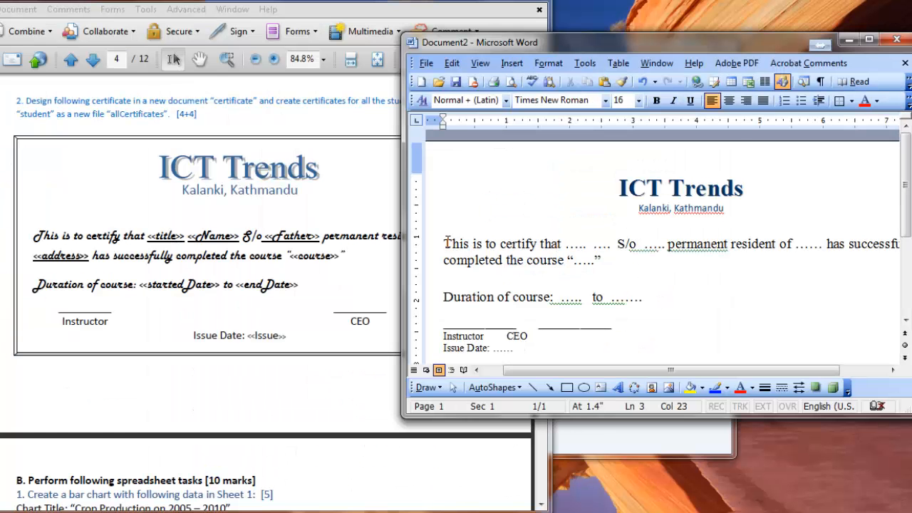
Browse the Latin text font previews for the certifying sentence and duration line to find the script font used in the sample certificate.
drag(447, 242, 633, 292)
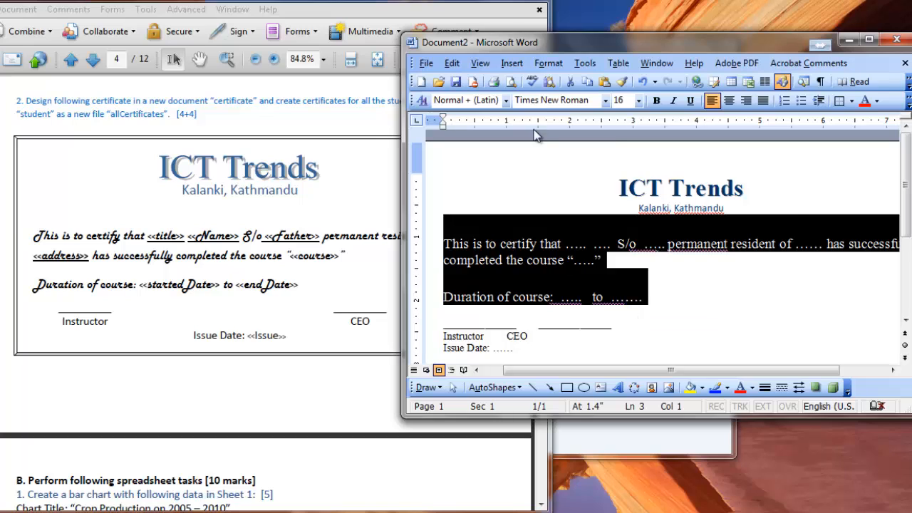
key(ctrl+d)
key(Up)
key(Up)
key(Up)
key(Up)
key(Up)
key(Up)
key(Up)
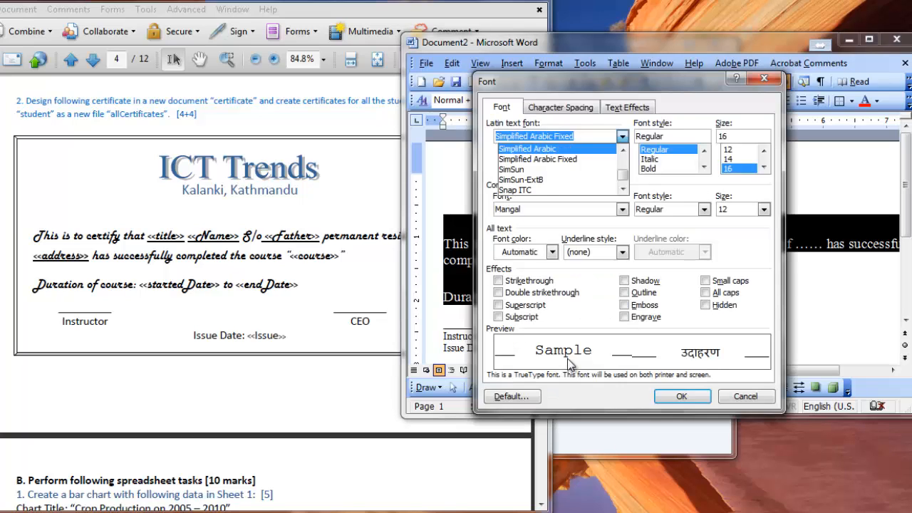
key(Up)
key(Up)
key(Up)
key(Up)
key(Up)
key(Up)
key(Up)
key(Up)
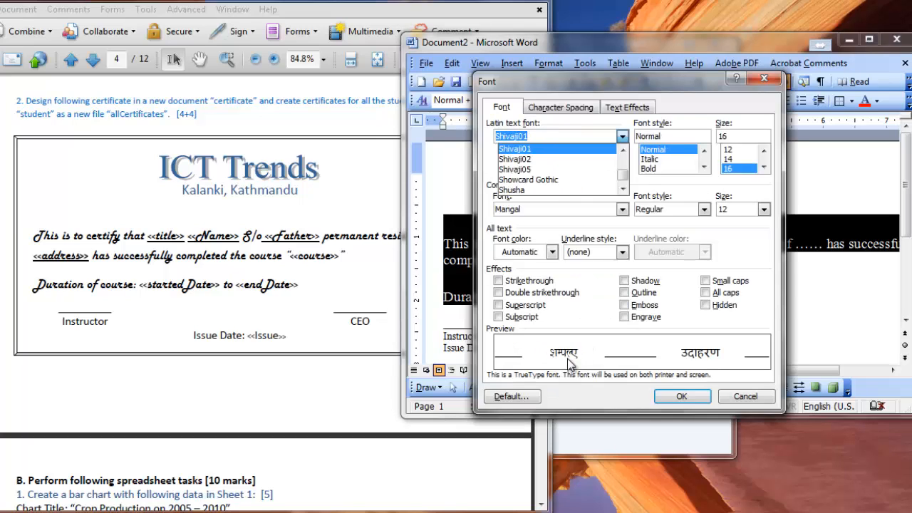
key(Up)
key(Up)
key(Up)
key(Up)
key(Up)
key(Up)
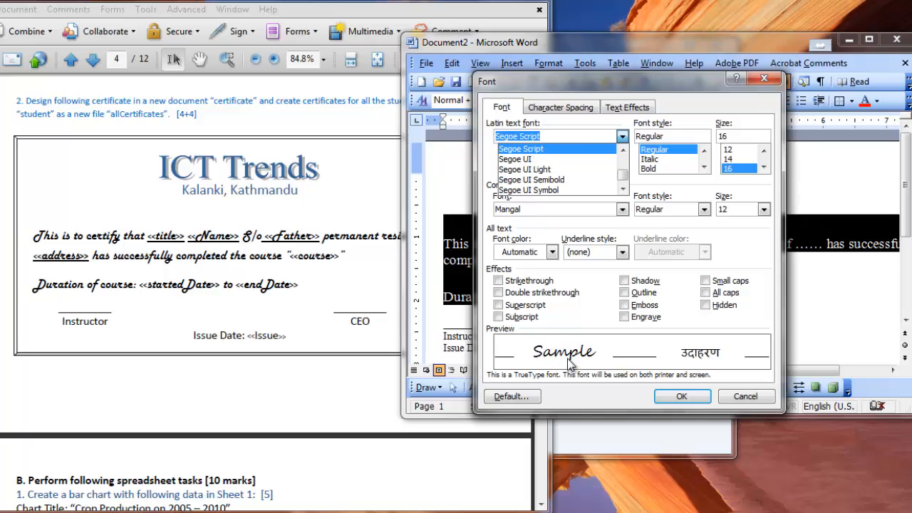
key(Up)
key(Up)
key(Up)
key(Up)
key(Up)
key(Up)
key(Up)
key(Up)
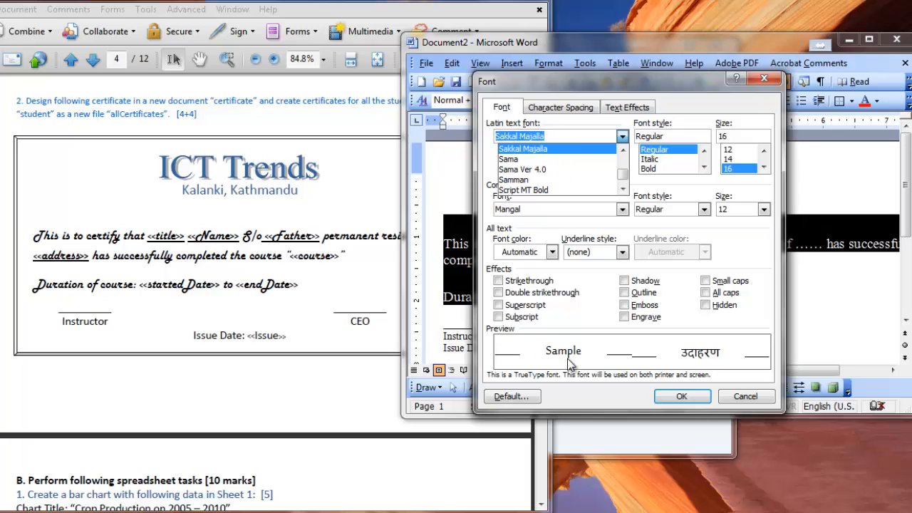
key(Up)
key(Up)
key(Up)
key(Up)
key(Up)
key(Up)
key(Up)
key(Up)
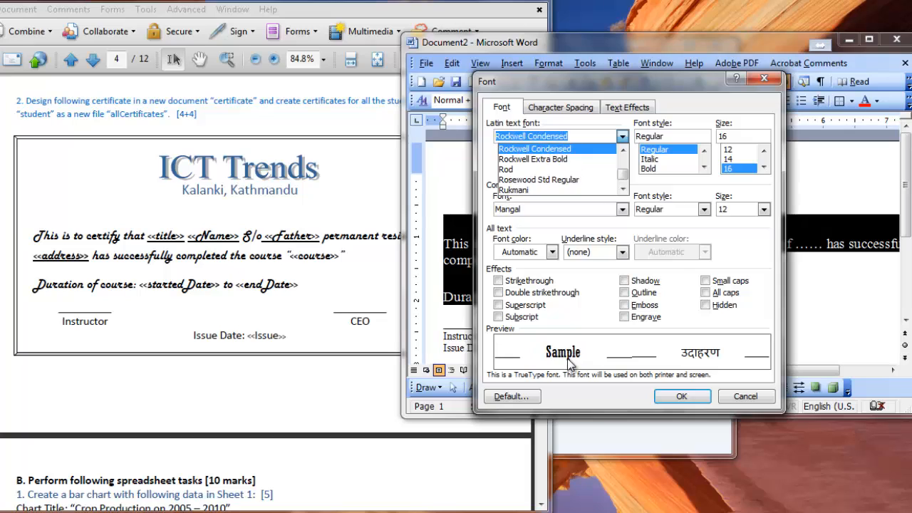
key(Up)
key(Up)
key(Up)
key(Up)
key(Up)
key(Up)
key(Up)
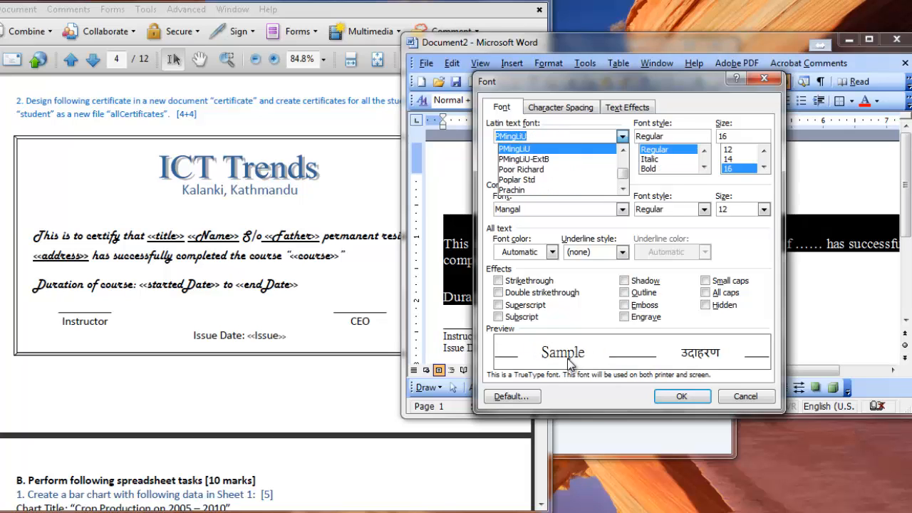
key(Up)
key(Up)
key(Up)
key(Up)
key(Up)
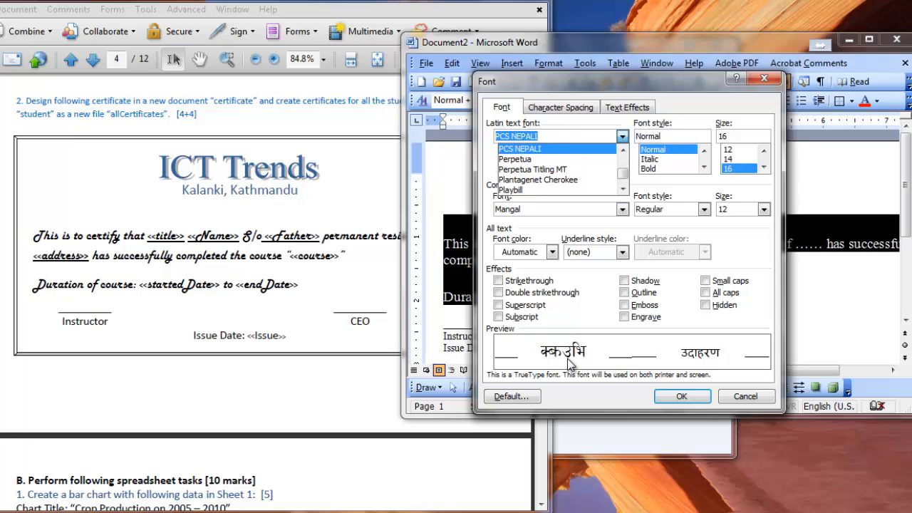
key(Up)
key(Up)
key(Up)
key(Up)
key(Up)
key(Up)
key(Up)
key(Up)
key(Up)
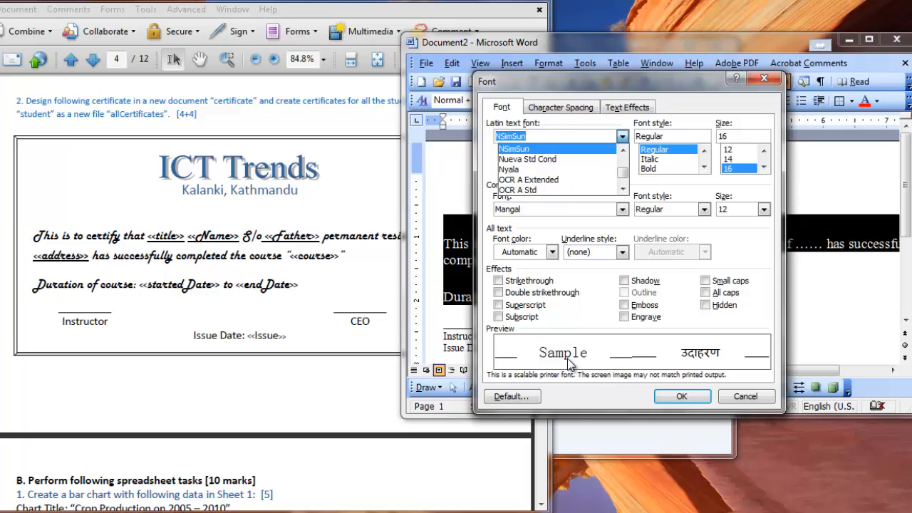
key(Up)
key(Up)
key(Up)
key(Up)
key(Up)
key(Up)
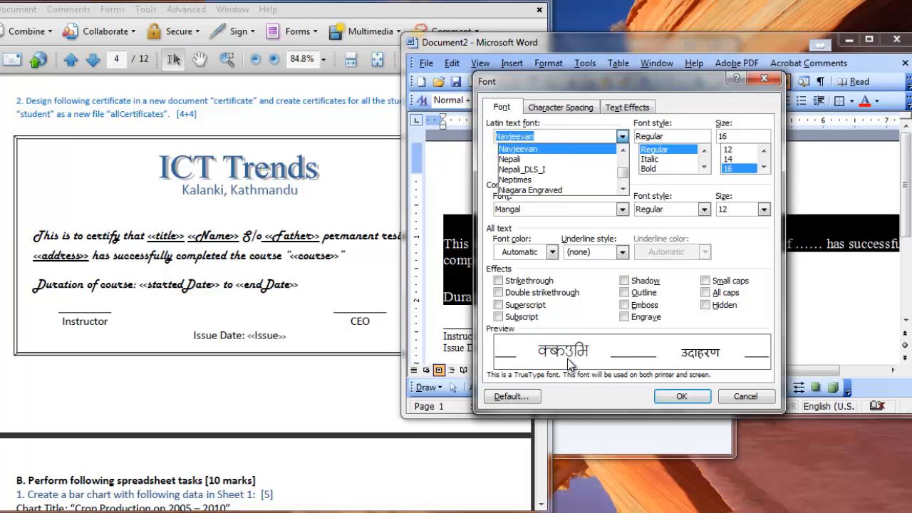
key(Up)
key(Up)
key(Up)
key(Up)
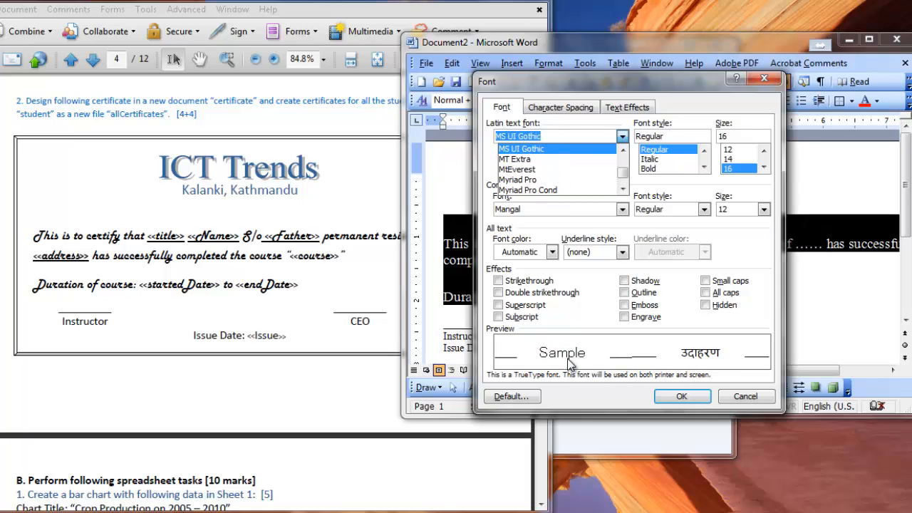
key(Up)
key(Up)
key(Up)
key(Up)
key(Up)
key(Up)
key(Up)
key(Up)
key(Up)
key(Up)
key(Up)
key(Up)
key(Up)
key(Up)
key(Up)
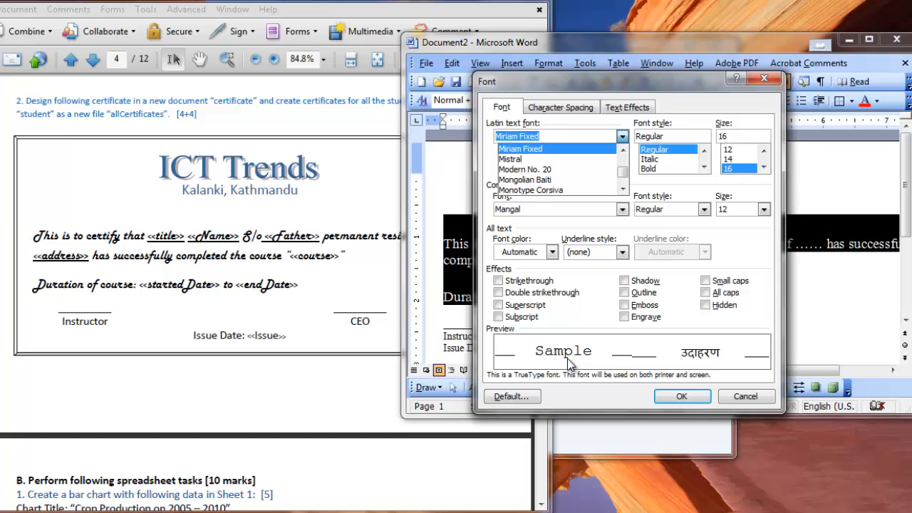
key(Up)
key(Up)
key(Up)
key(Up)
key(Up)
key(Up)
key(Up)
key(Up)
key(Up)
key(Up)
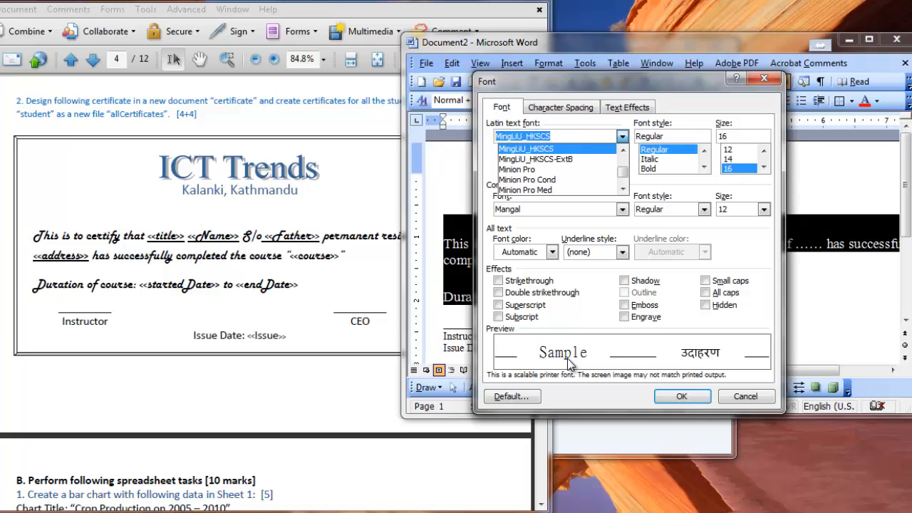
key(Up)
key(Up)
key(Up)
key(Up)
key(Up)
key(Up)
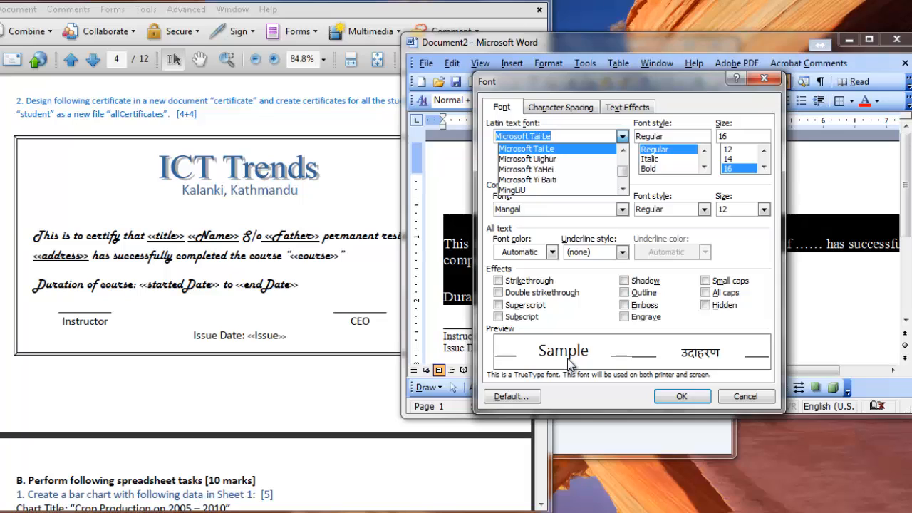
key(Up)
key(Up)
key(Up)
key(Up)
key(Up)
key(Up)
key(Up)
key(Up)
key(Up)
key(Up)
key(Up)
key(Up)
key(Up)
key(Up)
key(Up)
key(Up)
key(Up)
key(Up)
key(Up)
key(Up)
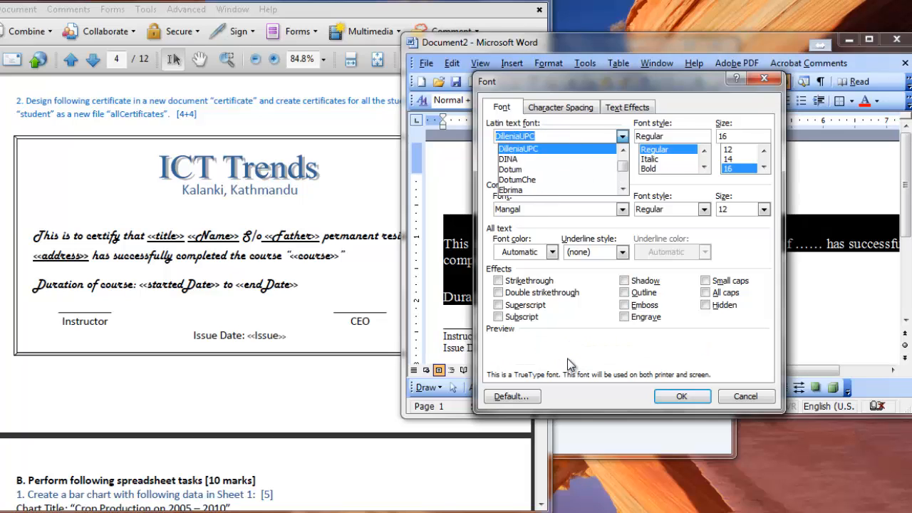
key(Up)
key(Up)
key(Up)
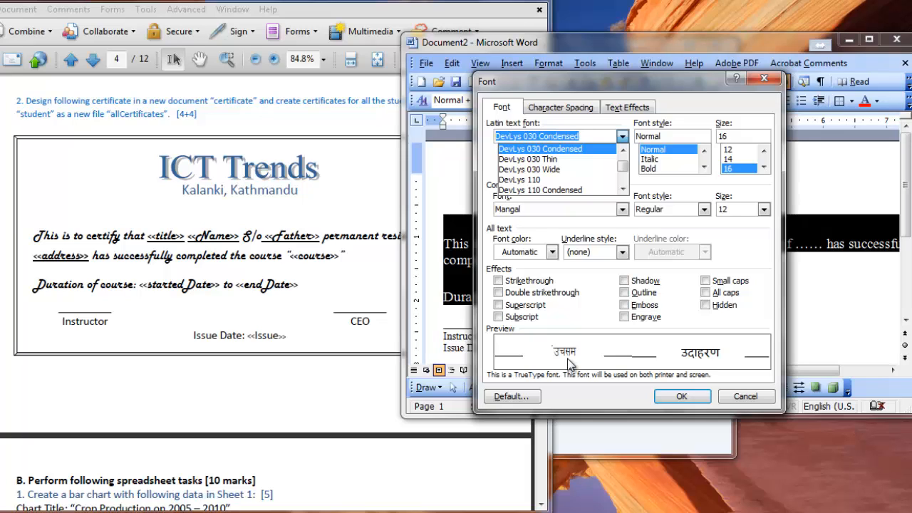
key(Up)
key(Up)
key(Up)
key(Up)
key(Up)
key(Up)
key(Up)
key(Up)
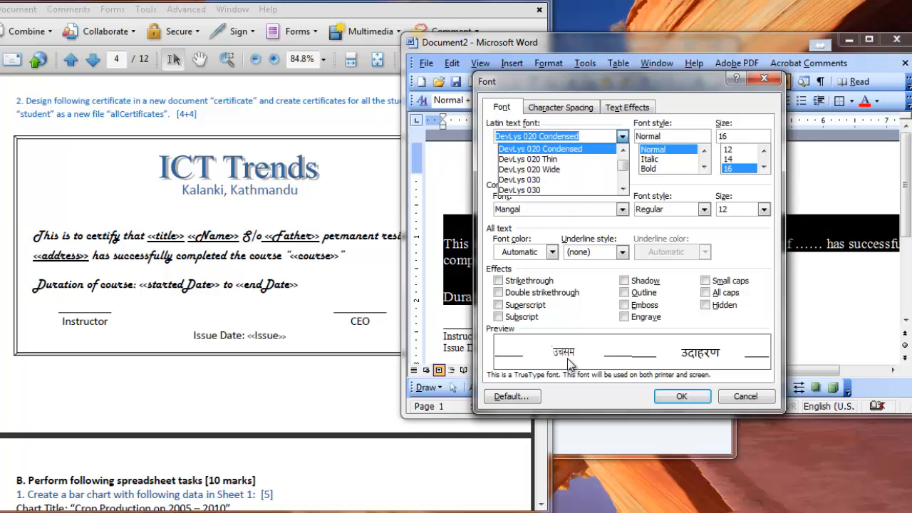
key(Up)
key(Up)
key(Up)
key(Up)
key(Up)
key(Up)
key(Up)
key(Up)
key(Up)
key(Up)
key(Up)
key(Up)
key(Up)
key(Up)
key(Up)
key(Up)
key(Up)
key(Up)
key(Up)
key(Up)
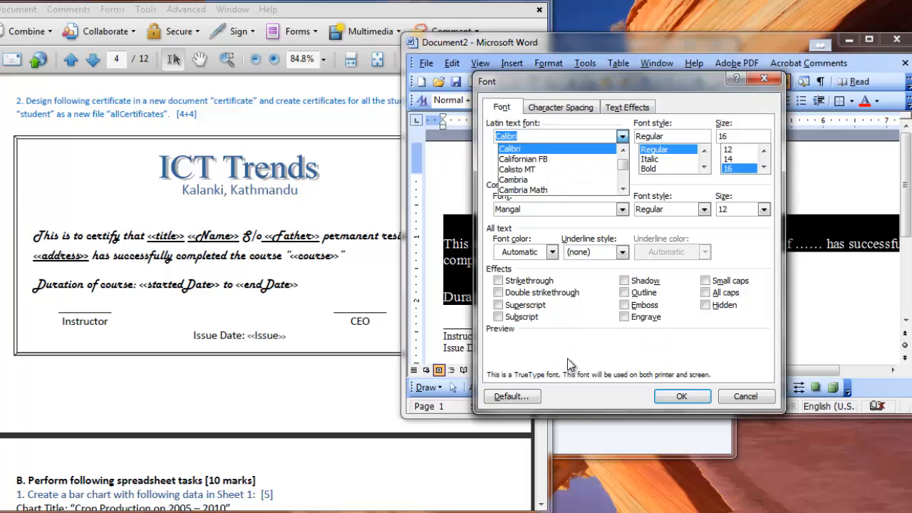
key(Up)
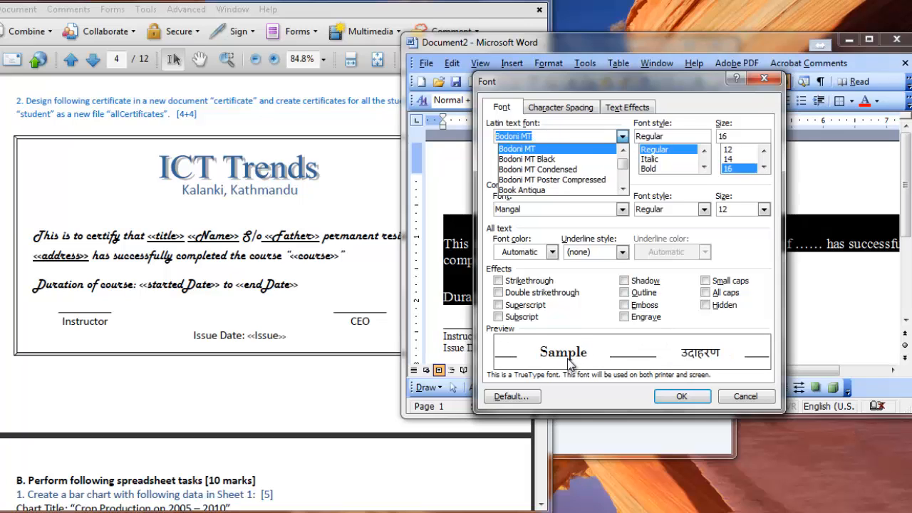
Set the Latin text font of the certifying sentence and the duration line to Harlow Solid Italic.
text(har)
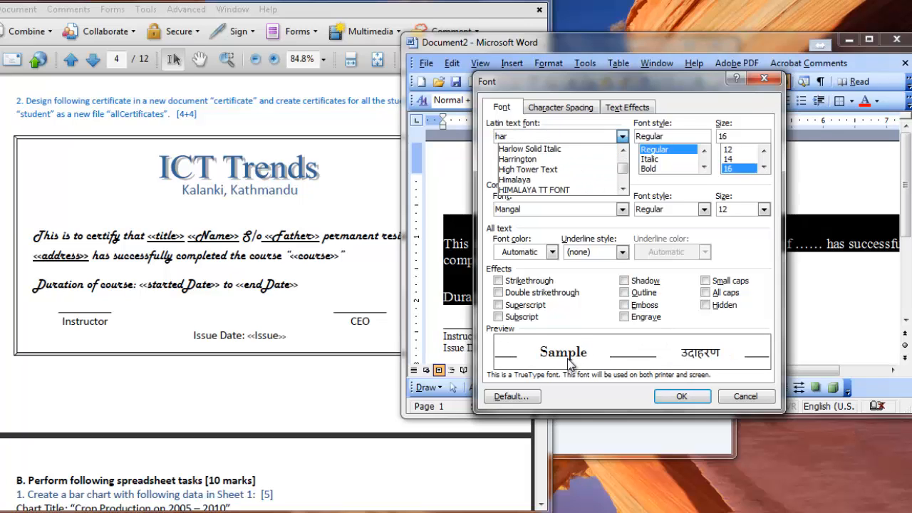
click(553, 149)
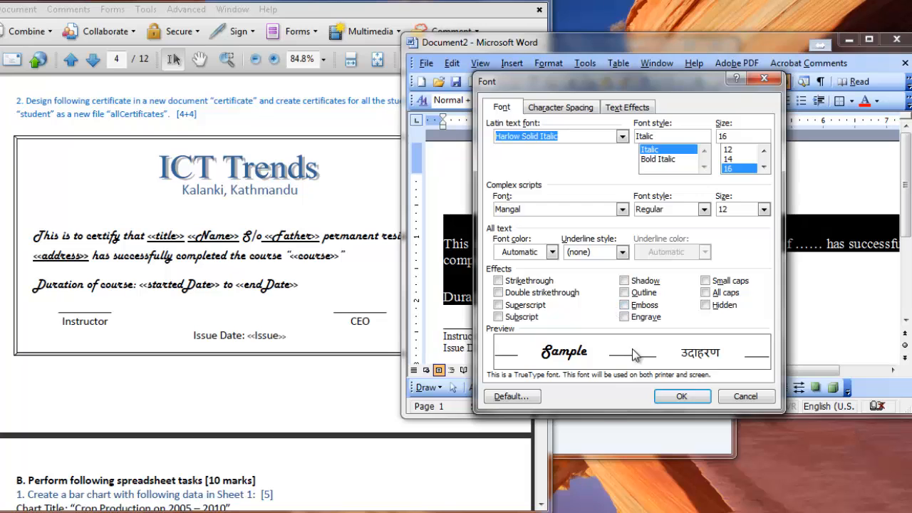
Apply the Harlow Solid Italic font at size 16 to the certifying sentence and the duration line.
click(683, 397)
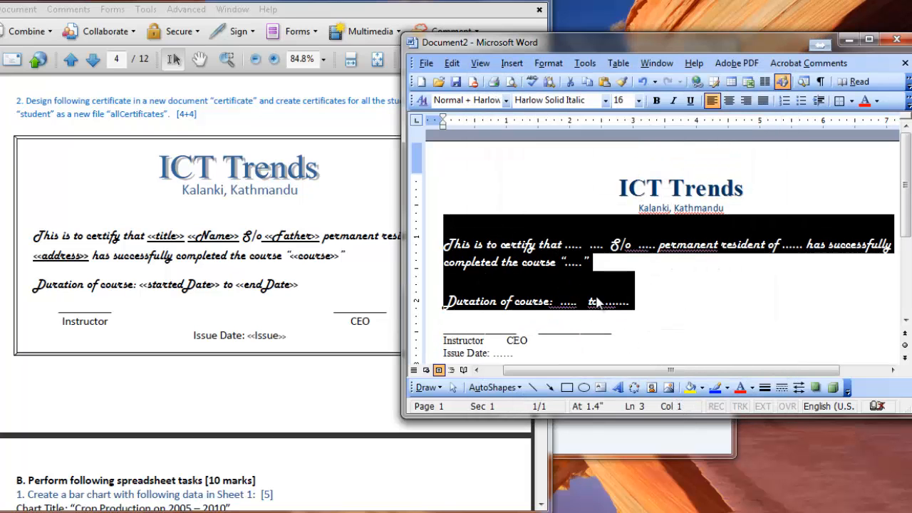
click(566, 330)
scroll(567, 331, down, 2)
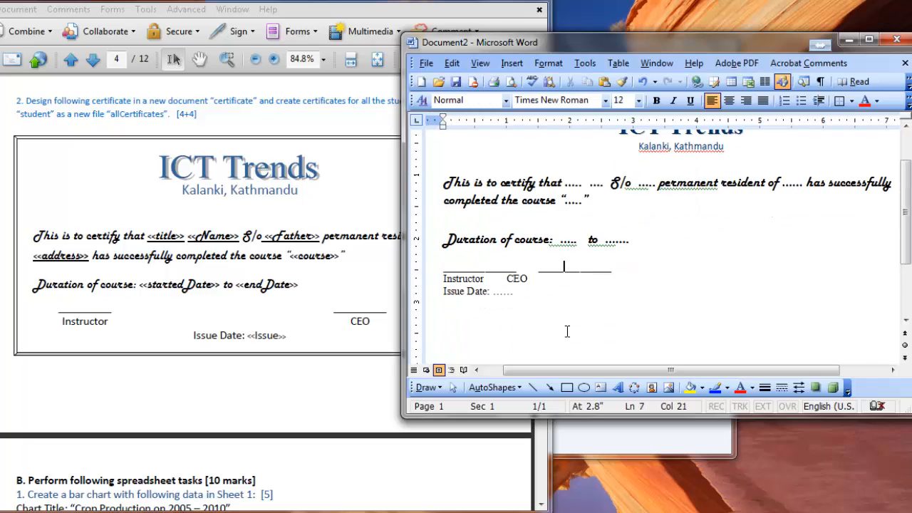
Add a centre tab stop at 6 inches to the signature-line row and the Instructor/CEO row.
click(422, 283)
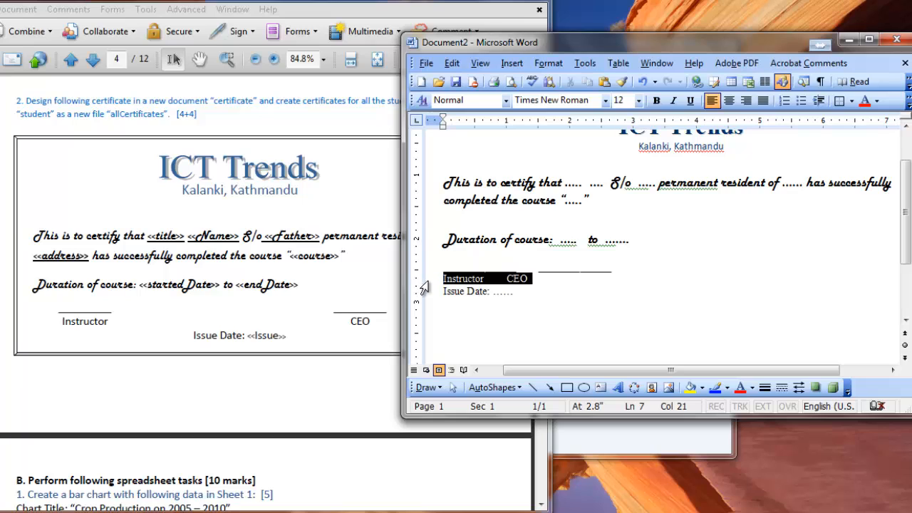
click(530, 302)
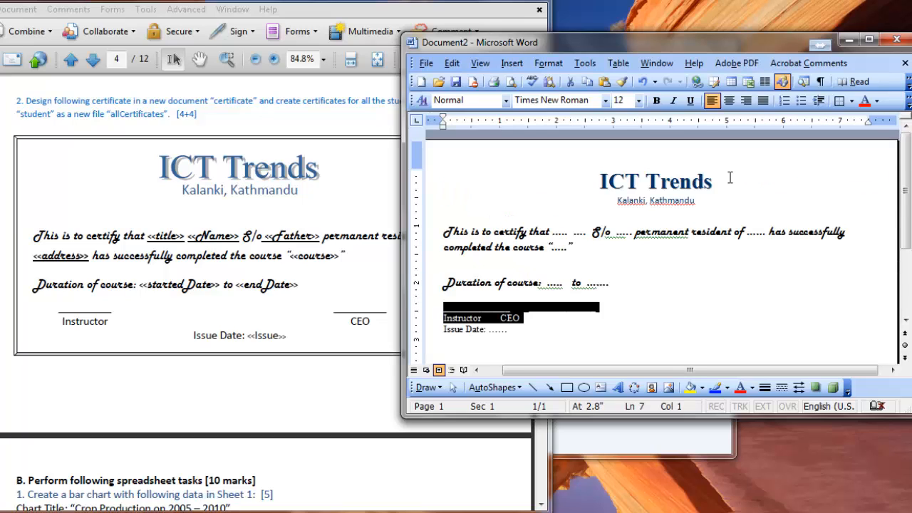
click(730, 179)
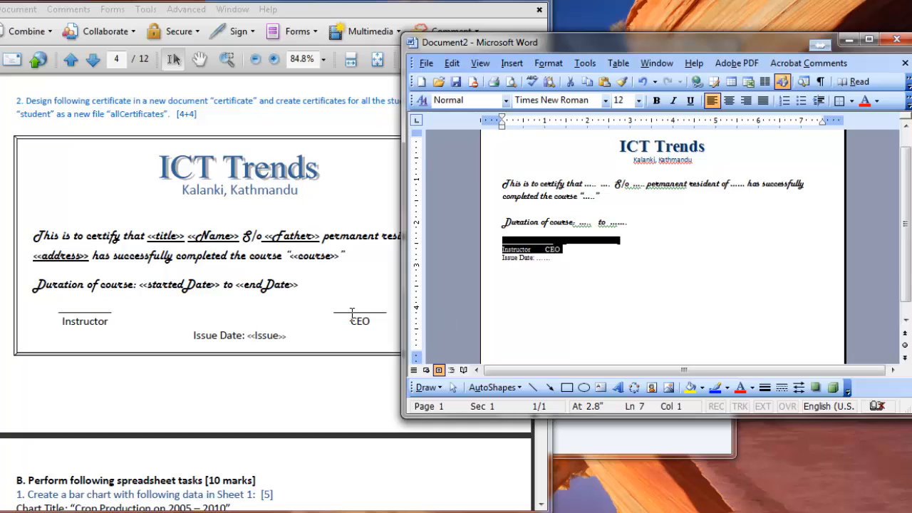
click(353, 316)
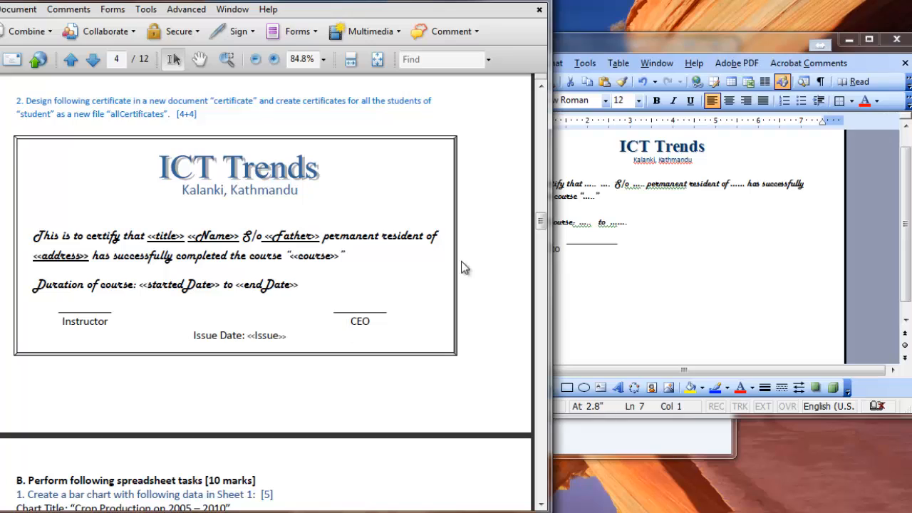
click(647, 40)
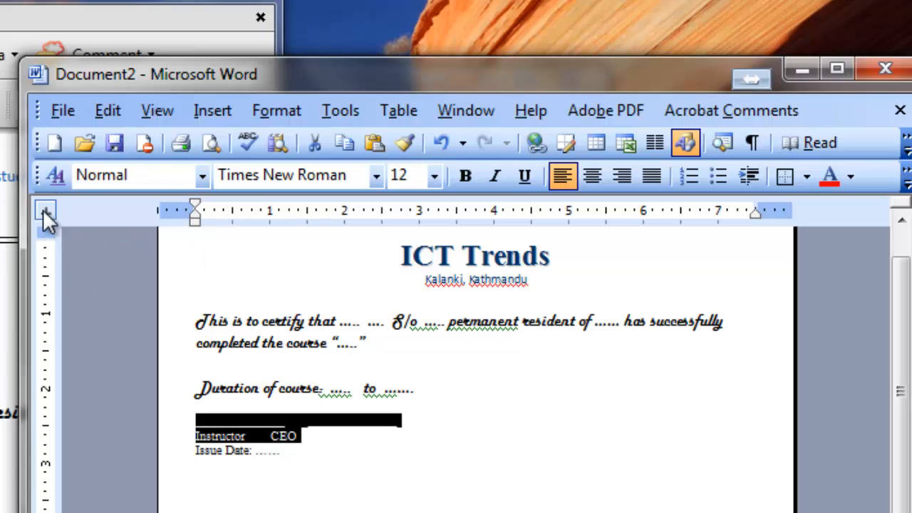
click(643, 215)
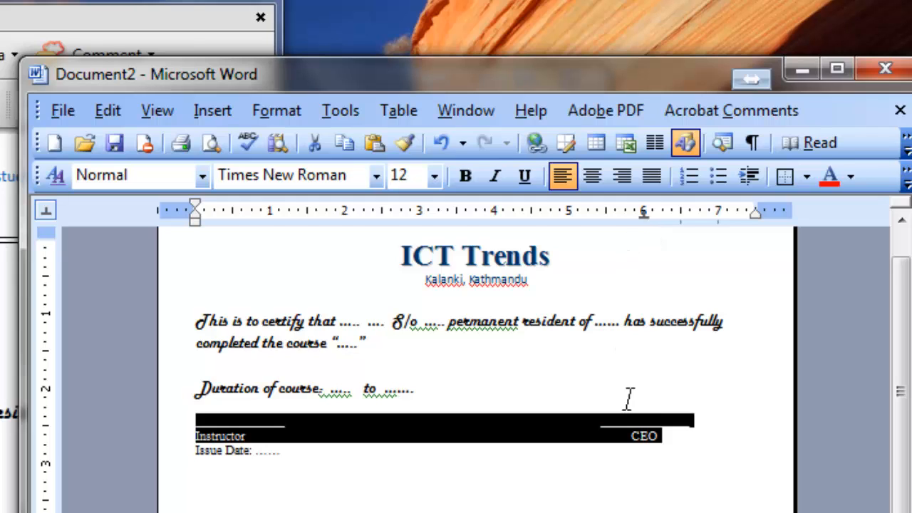
click(646, 444)
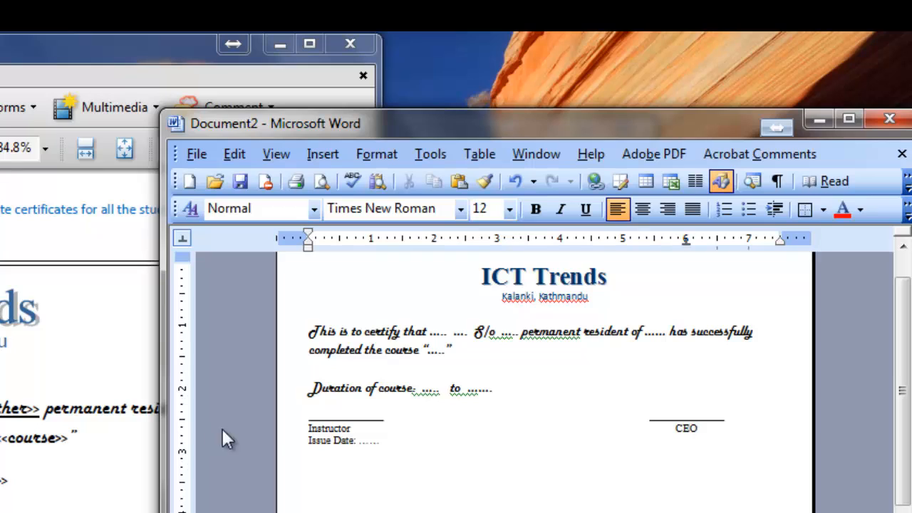
Add a centre tab stop at 1 inch to both signature rows and indent the first signature line and Instructor to it.
drag(278, 419, 278, 433)
drag(342, 238, 372, 244)
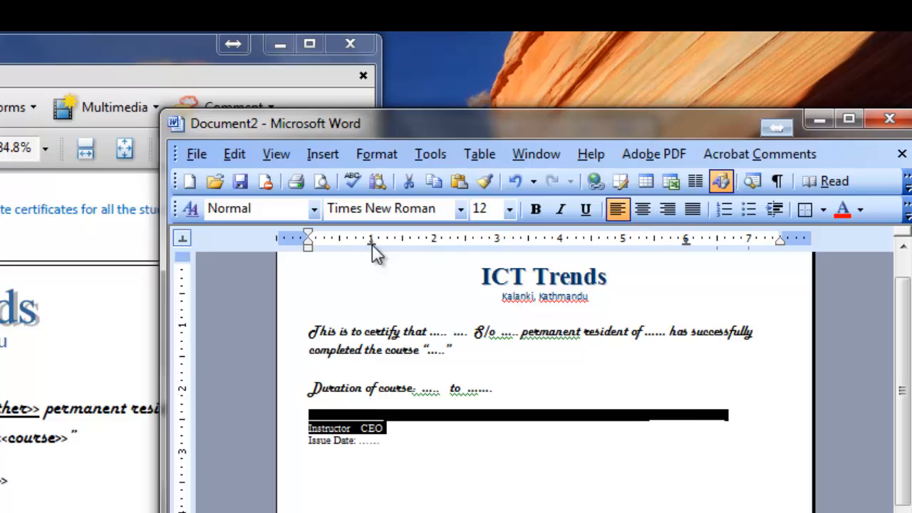
click(312, 416)
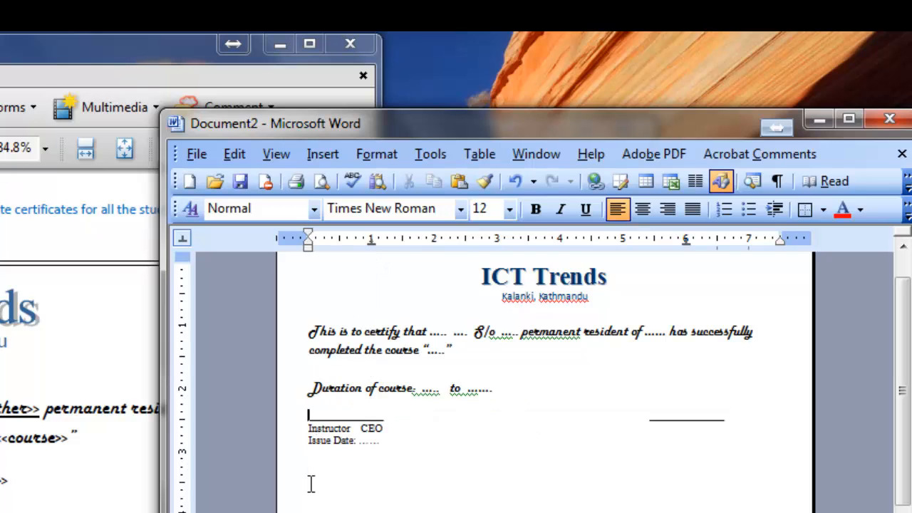
key(Tab)
key(Tab)
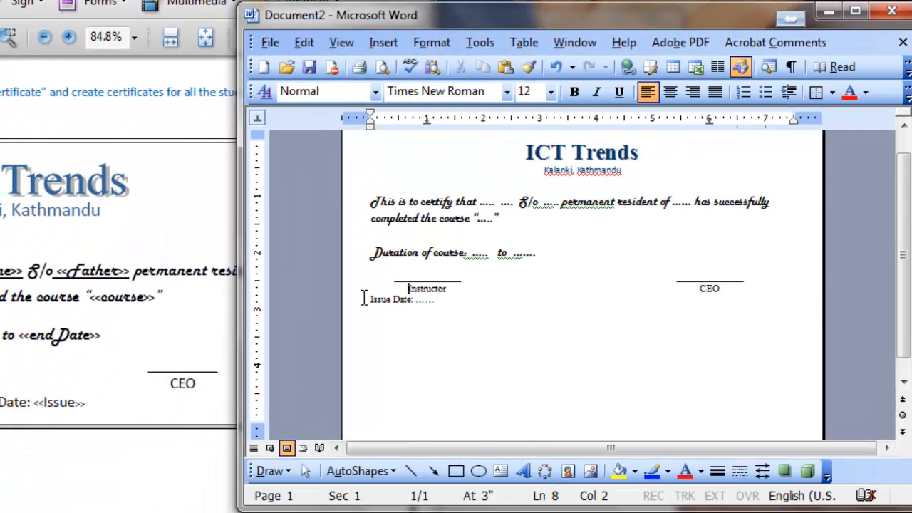
Centre the Issue Date line on the certificate.
click(363, 298)
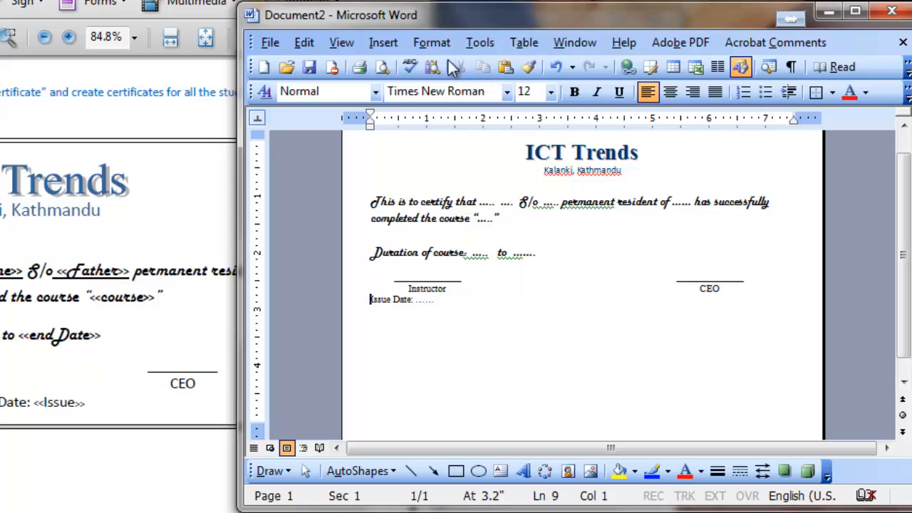
click(673, 92)
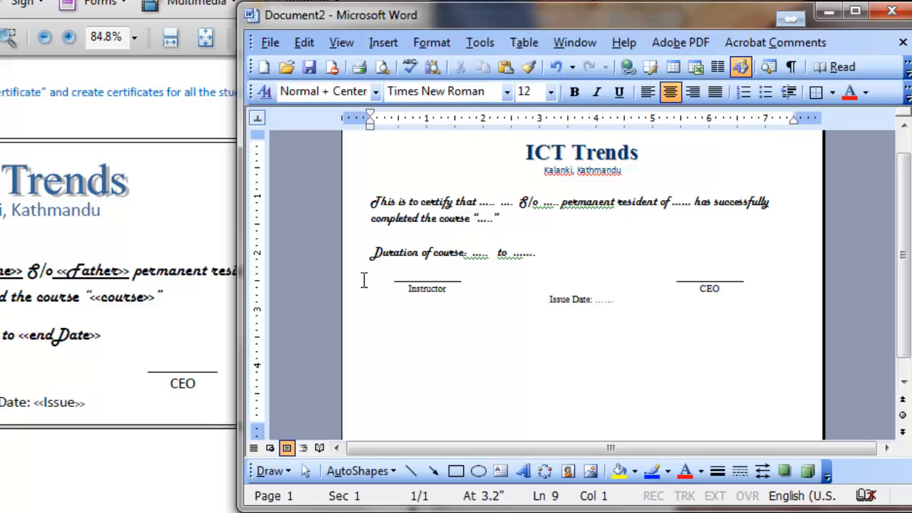
Enlarge the ICT Trends title and the Kalanki, Kathmandu line together until the title reaches 40 pt.
scroll(522, 283, up, 1)
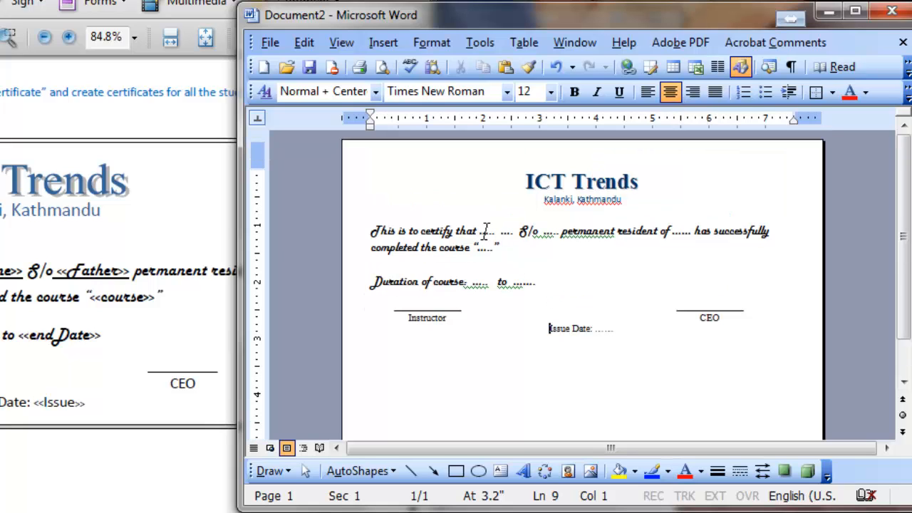
click(355, 187)
drag(352, 191, 356, 201)
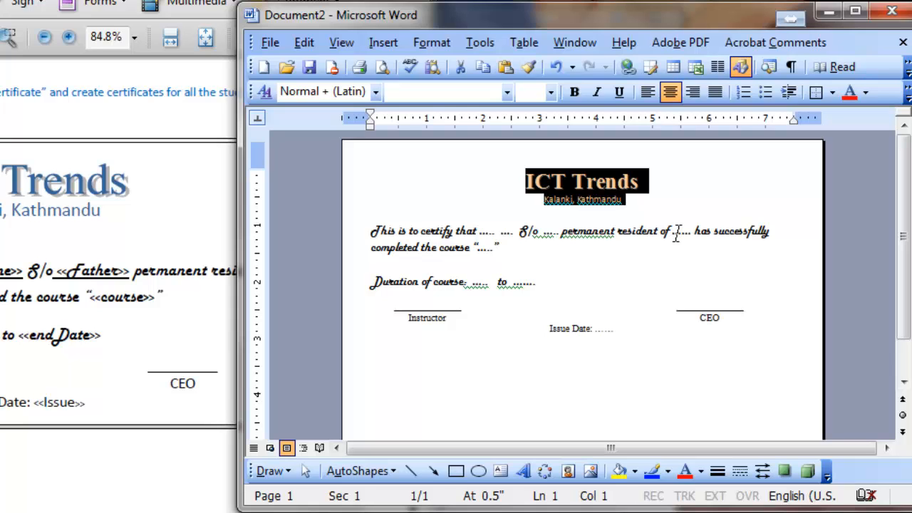
key(ctrl+bracketright)
key(ctrl+bracketright)
key(ctrl+bracketright)
key(ctrl+bracketright)
key(ctrl+bracketright)
key(ctrl+bracketright)
key(ctrl+bracketright)
key(ctrl+bracketright)
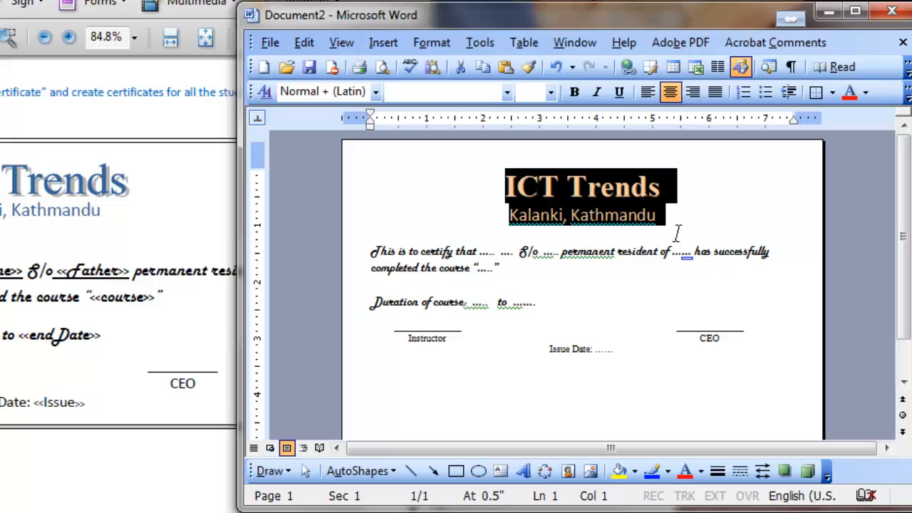
key(ctrl+bracketright)
click(462, 189)
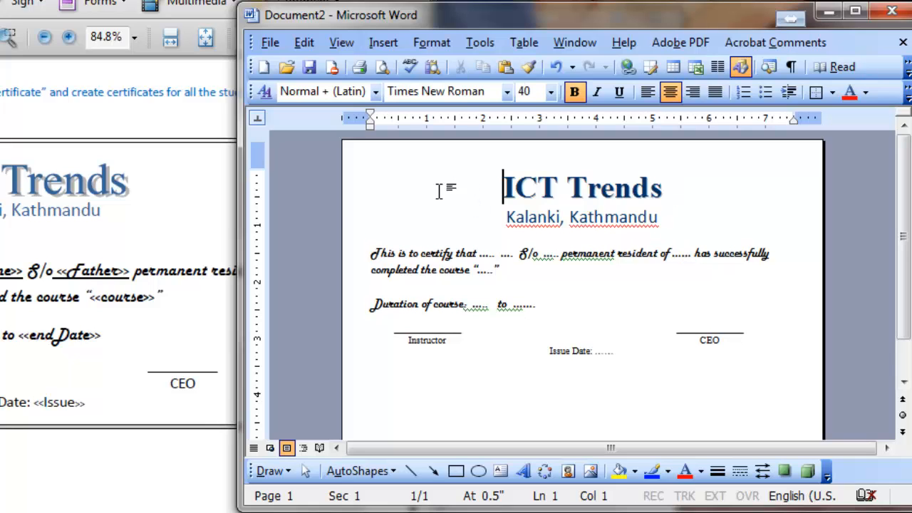
Increase the font size of the ICT Trends title alone to 52.
click(347, 200)
key(ctrl+bracketright)
key(ctrl+bracketright)
key(ctrl+bracketright)
key(ctrl+bracketright)
key(ctrl+bracketright)
key(ctrl+bracketright)
key(ctrl+bracketright)
key(ctrl+bracketright)
key(ctrl+bracketright)
key(ctrl+bracketright)
key(ctrl+bracketright)
key(ctrl+bracketright)
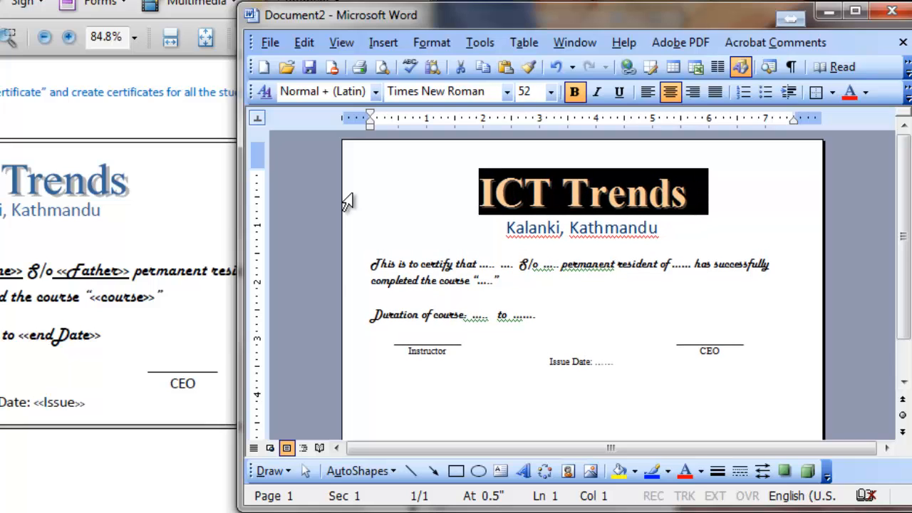
Increase the font size of the certifying sentence and the duration line to 19.
drag(345, 265, 360, 320)
key(ctrl+bracketright)
key(ctrl+bracketright)
key(ctrl+bracketright)
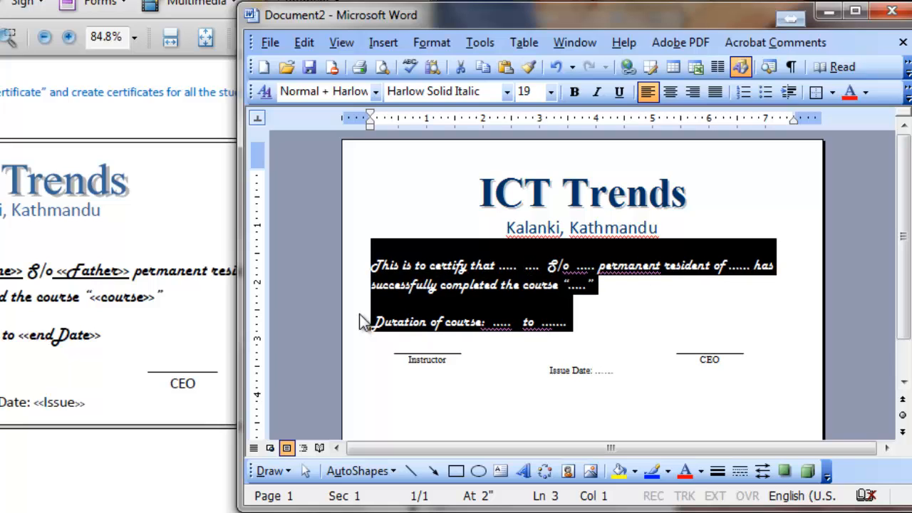
Increase the font size of the signature lines, the Instructor/CEO row and the Issue Date line to 17.
click(349, 360)
drag(359, 374, 365, 376)
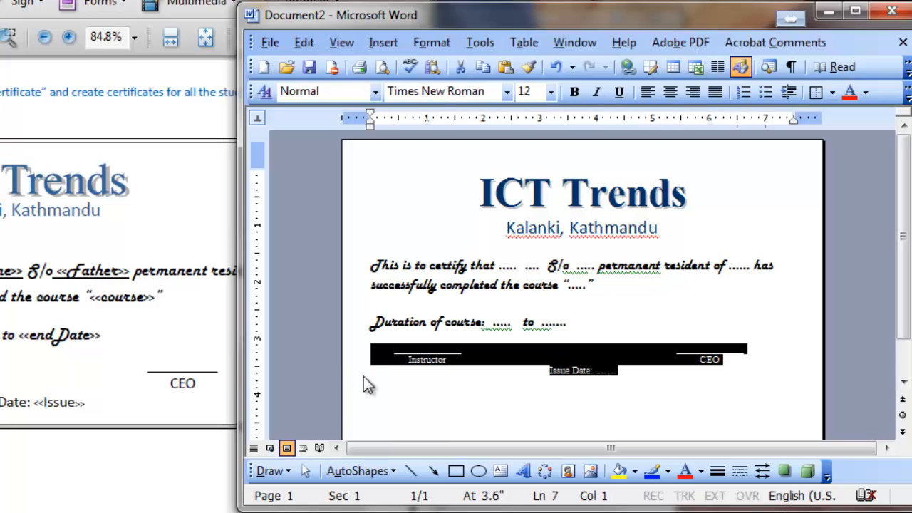
key(ctrl+bracketright)
key(ctrl+bracketright)
key(ctrl+bracketright)
key(ctrl+bracketright)
key(ctrl+bracketright)
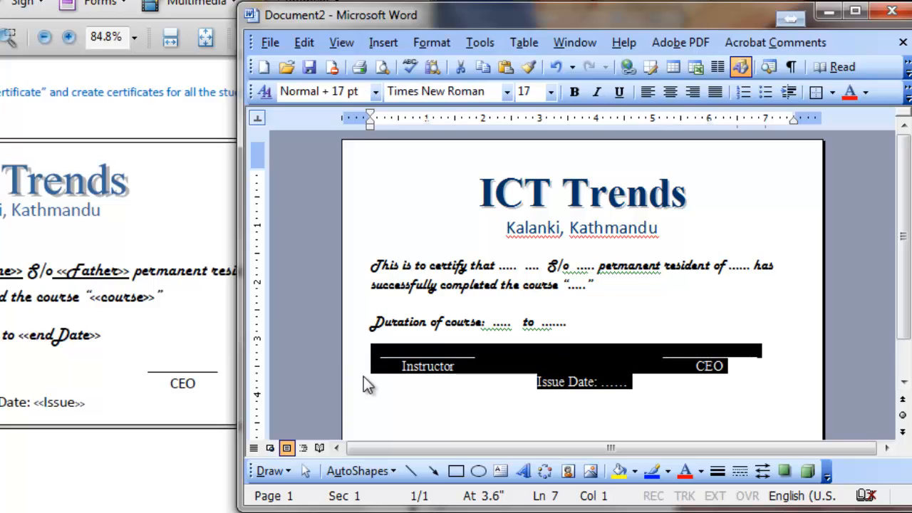
click(536, 382)
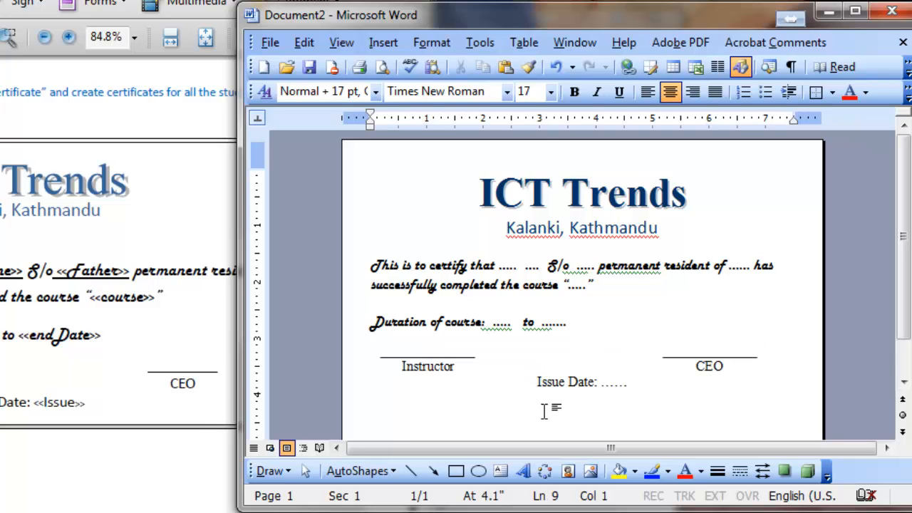
Set the paragraph spacing before the Issue Date line to 30 pt.
click(445, 41)
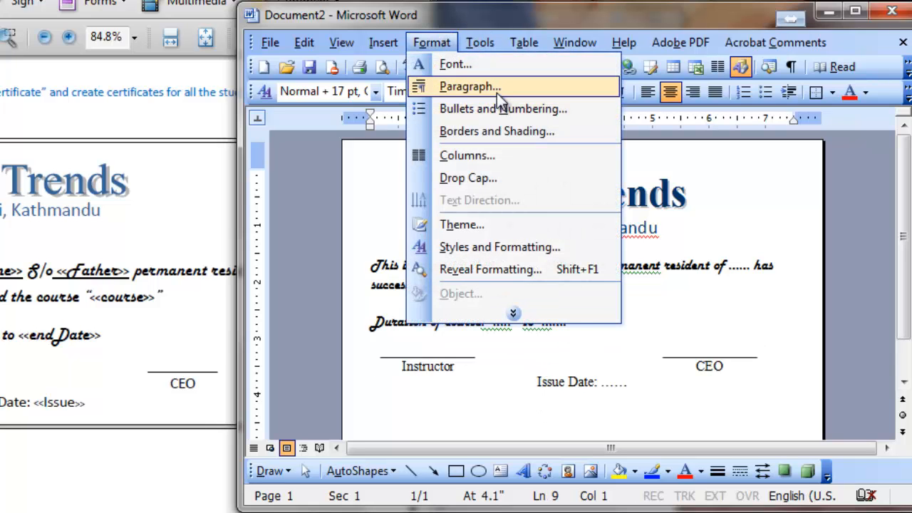
click(497, 88)
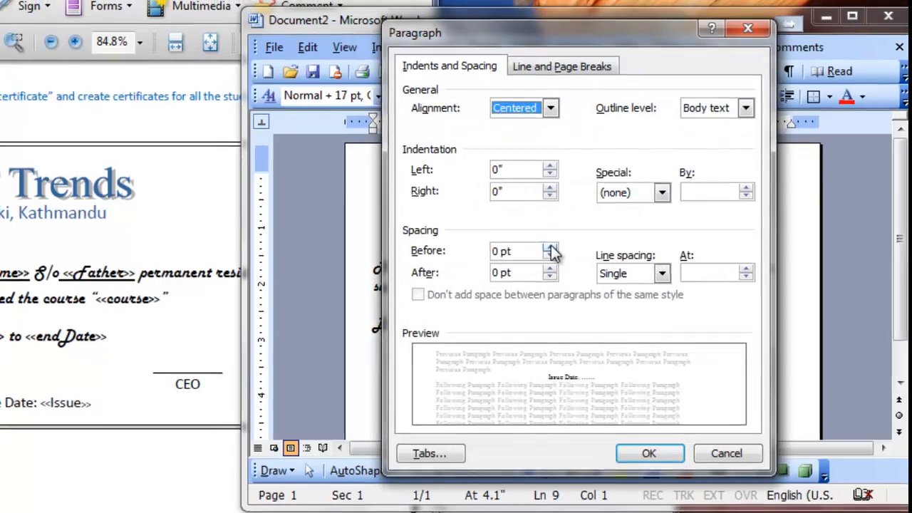
click(552, 248)
click(552, 248)
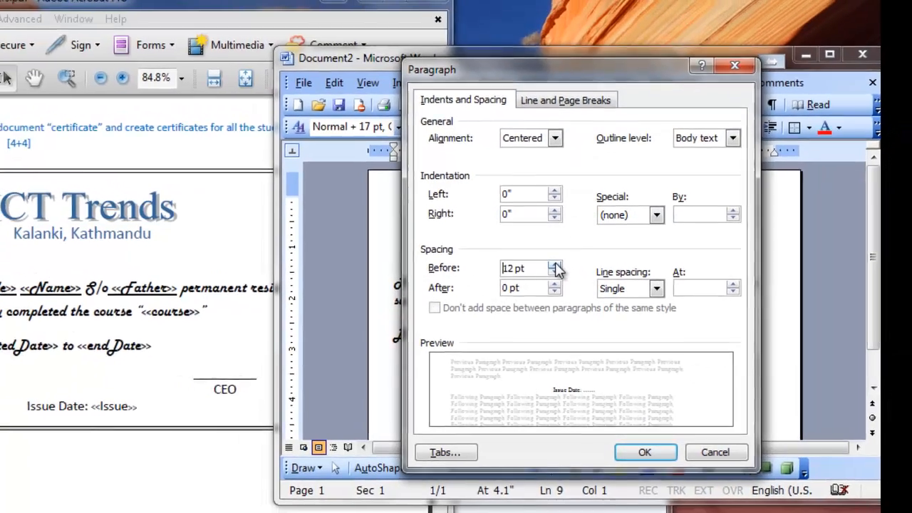
click(555, 265)
click(555, 265)
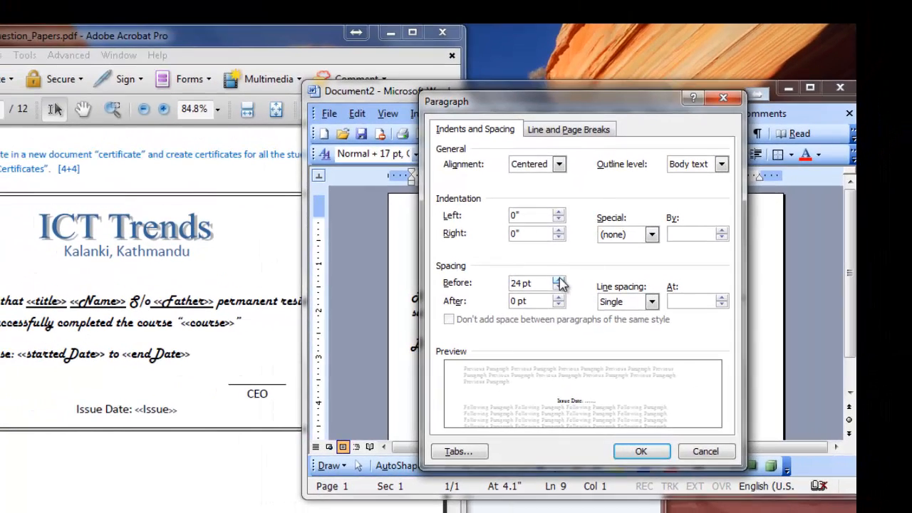
click(559, 282)
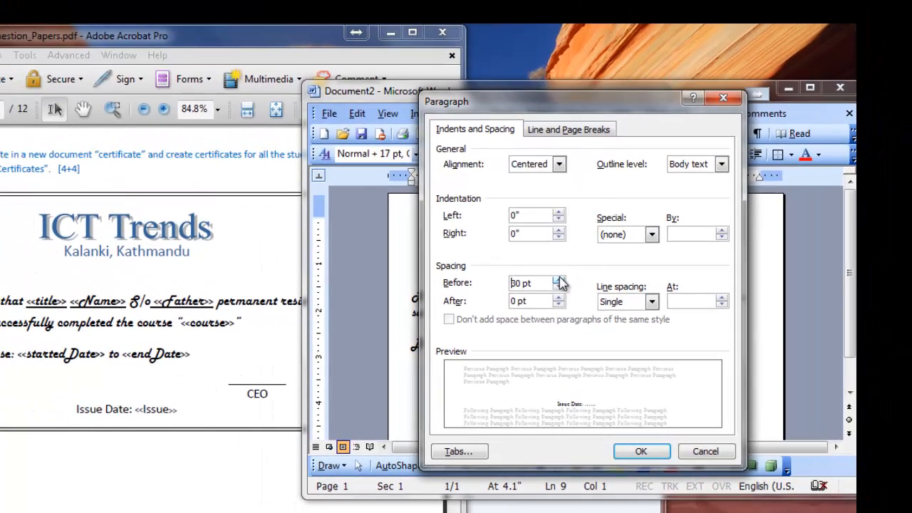
click(641, 451)
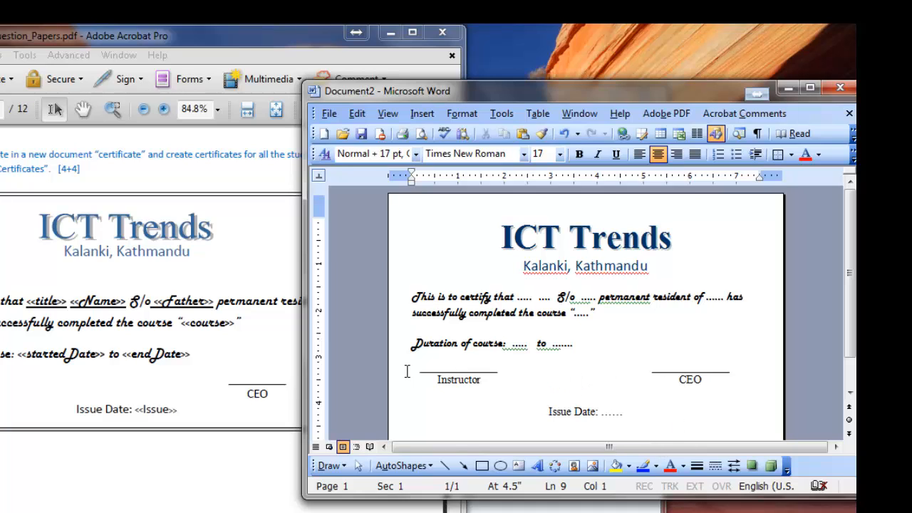
Set the paragraph spacing before the signature-line row to 18 pt and check the certificate's layout.
scroll(546, 355, down, 1)
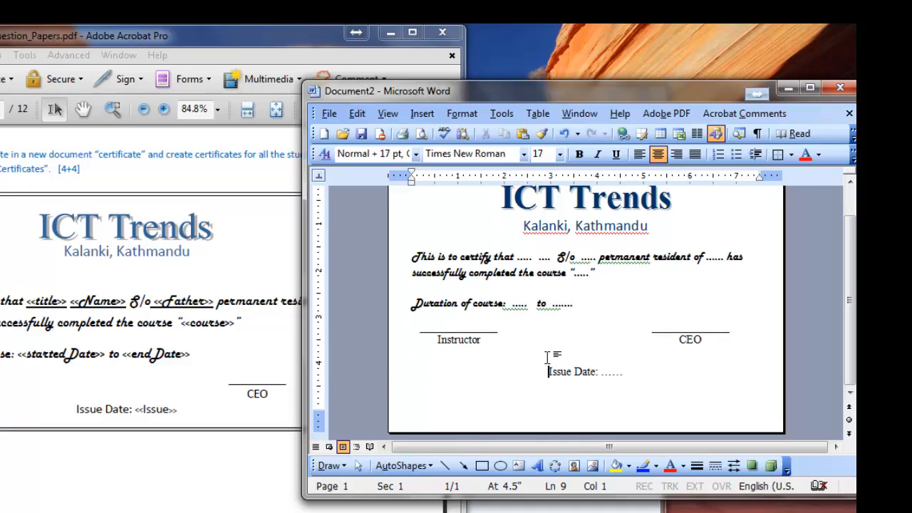
click(397, 330)
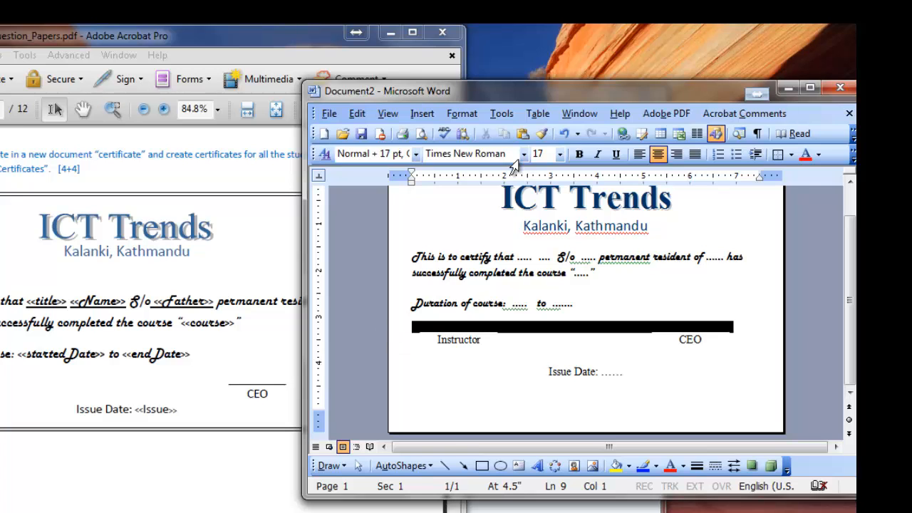
click(462, 113)
click(492, 148)
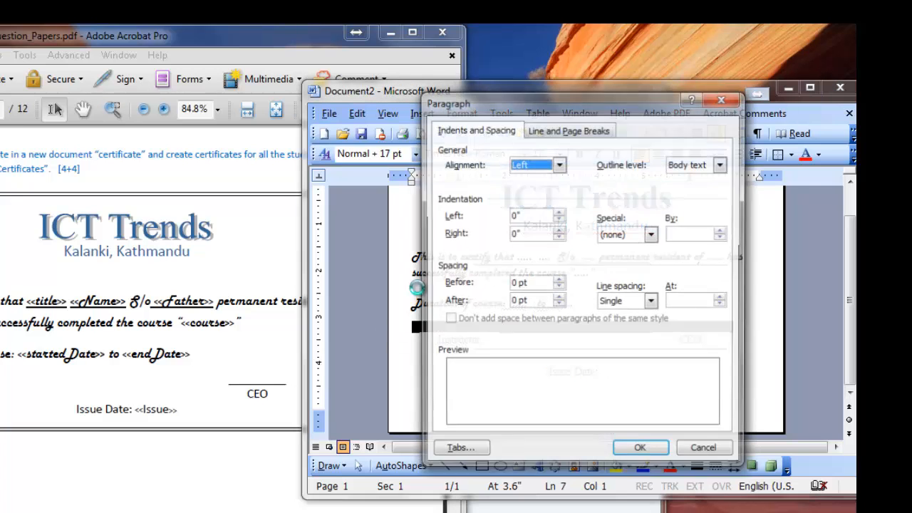
click(559, 280)
click(560, 280)
click(560, 280)
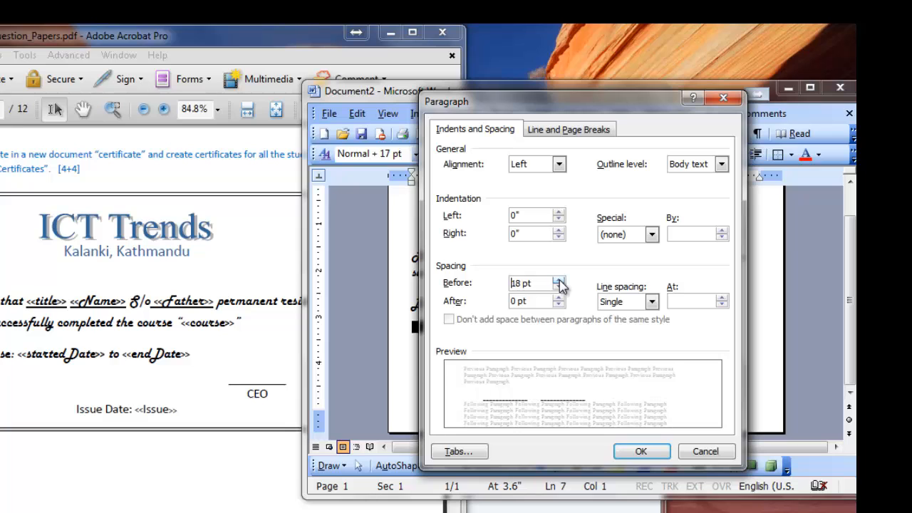
click(641, 452)
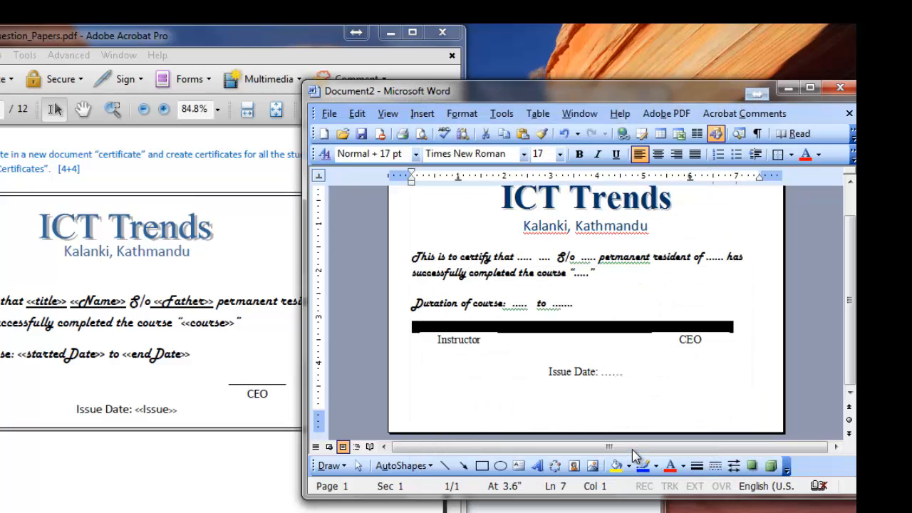
click(576, 385)
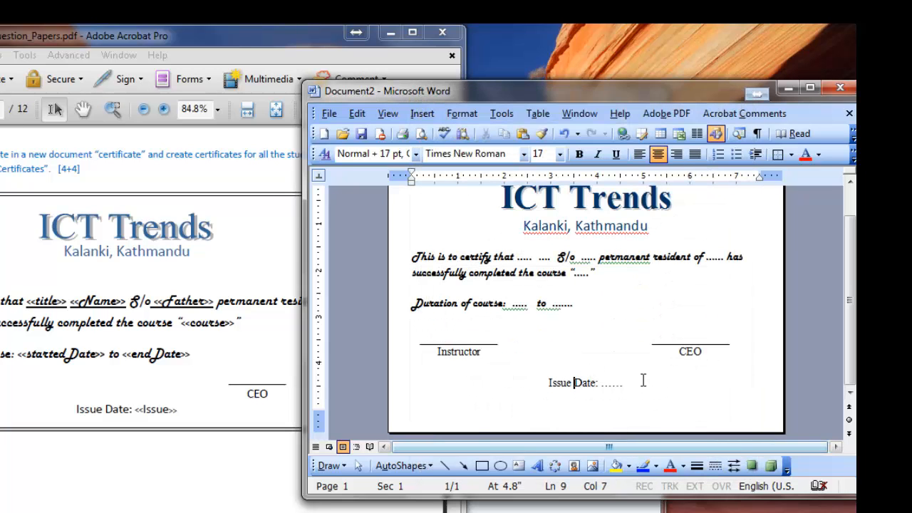
scroll(643, 381, up, 1)
scroll(643, 381, down, 1)
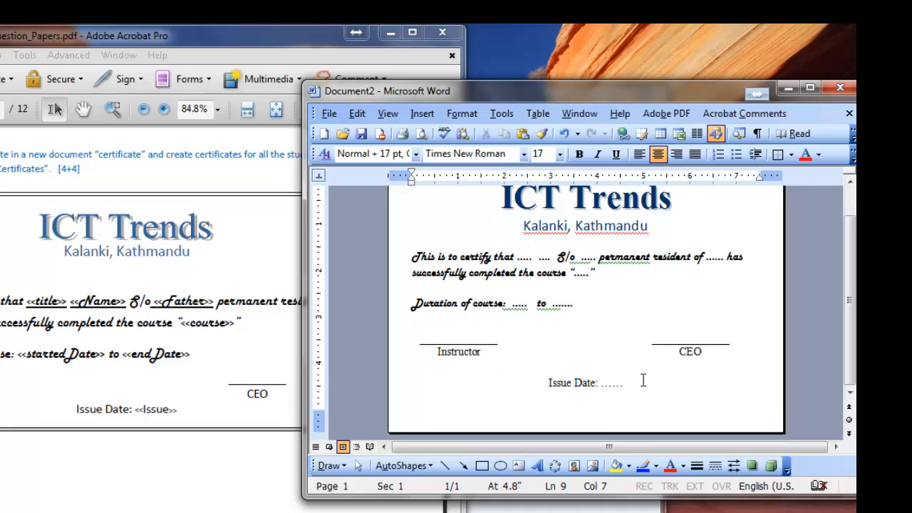
scroll(643, 382, up, 1)
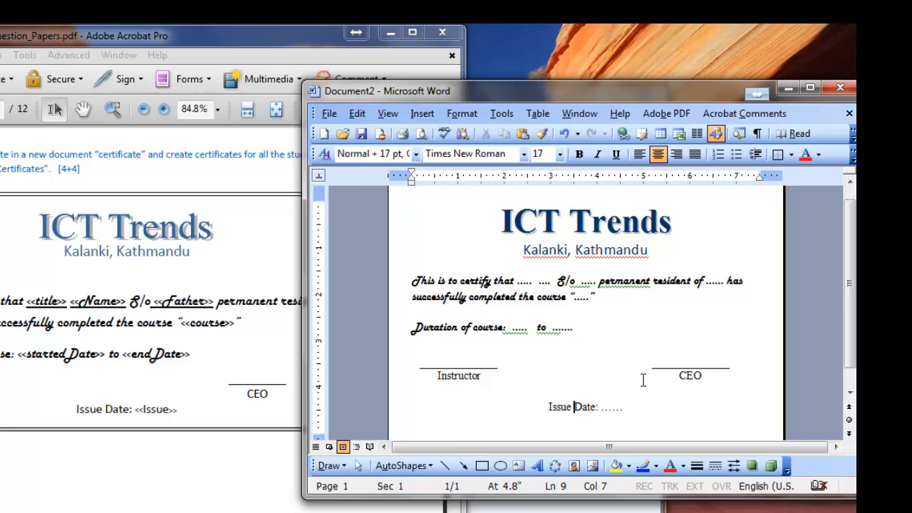
Add an empty line above the "ICT Trends" title of the certificate and place the cursor on it.
scroll(643, 382, up, 1)
scroll(643, 381, down, 1)
scroll(643, 381, up, 1)
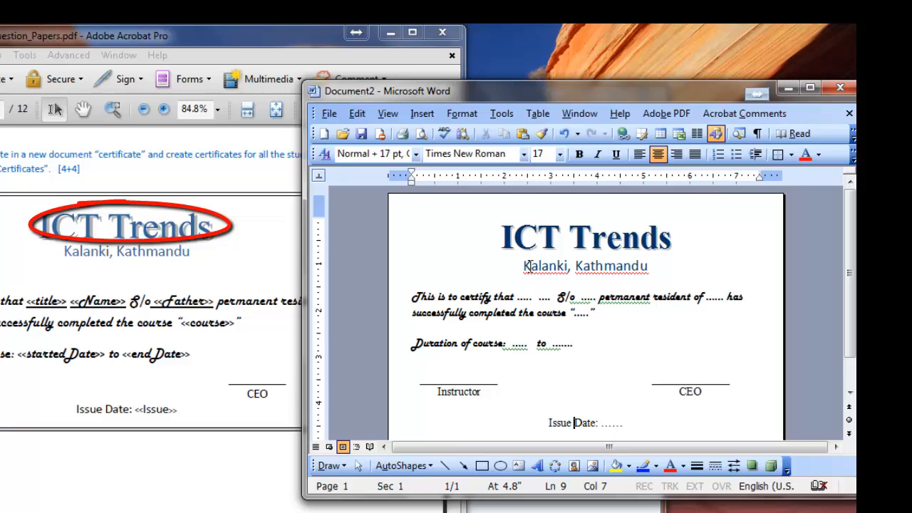
click(502, 229)
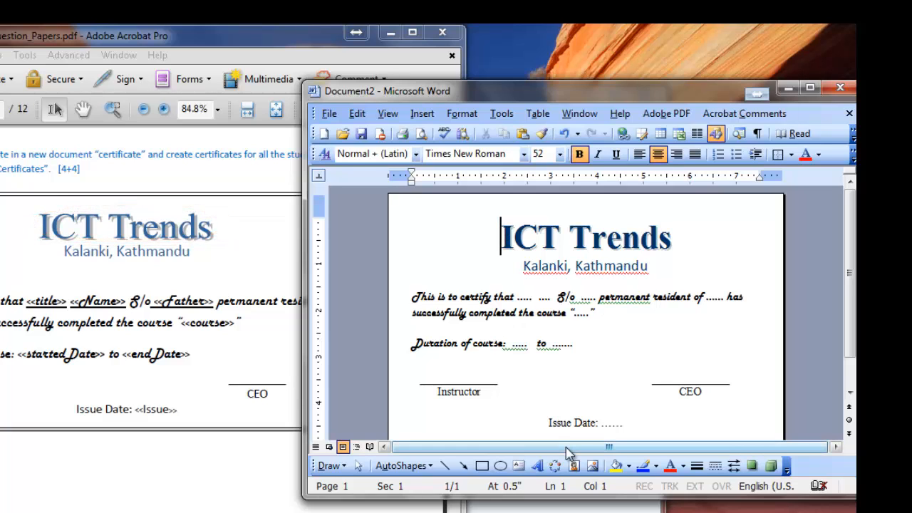
key(Return)
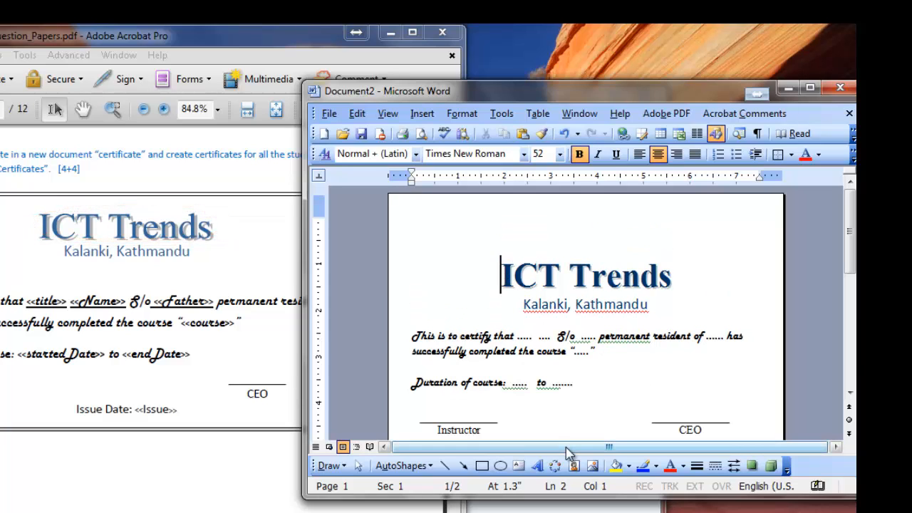
key(Up)
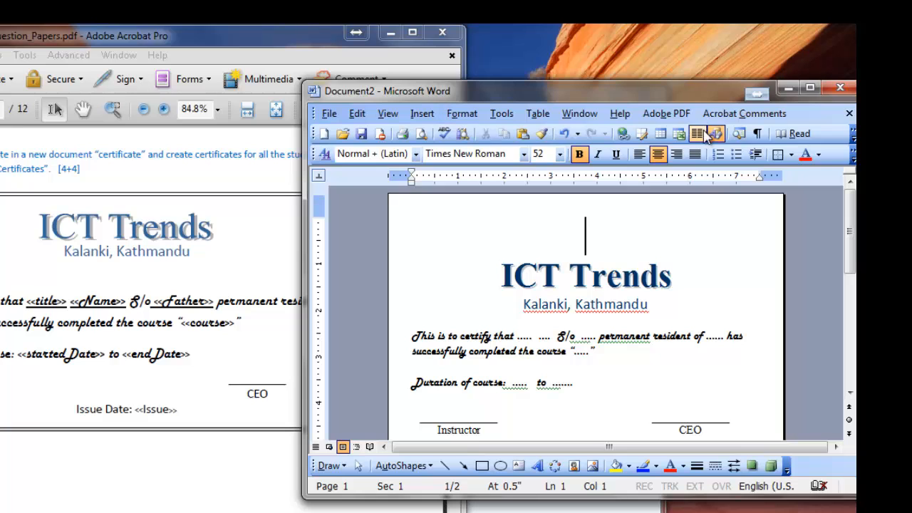
Insert the WordArt text "ICT Trends" on the empty line, using the second style in the second row of the gallery.
click(539, 468)
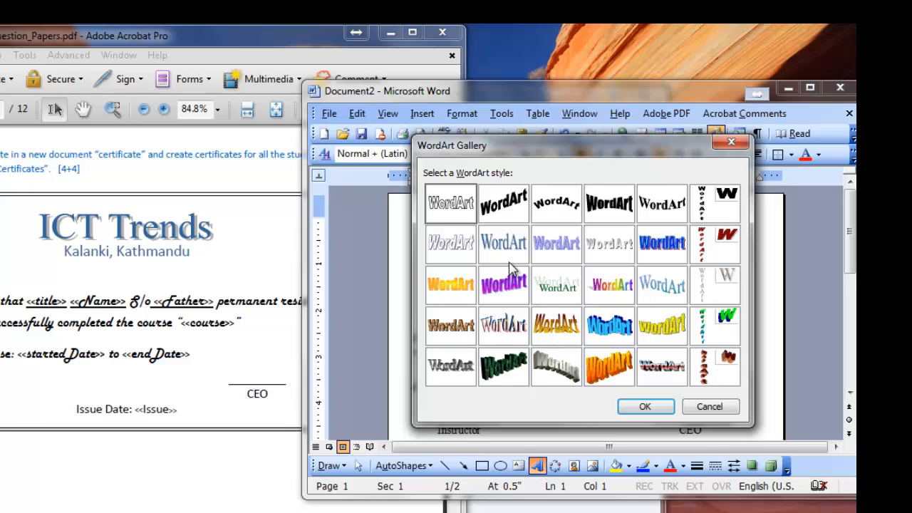
click(506, 254)
click(645, 406)
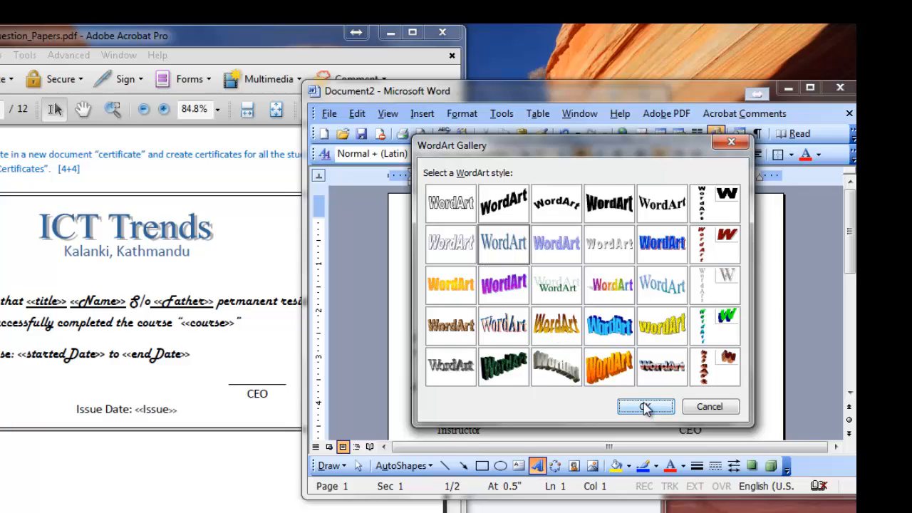
text(I)
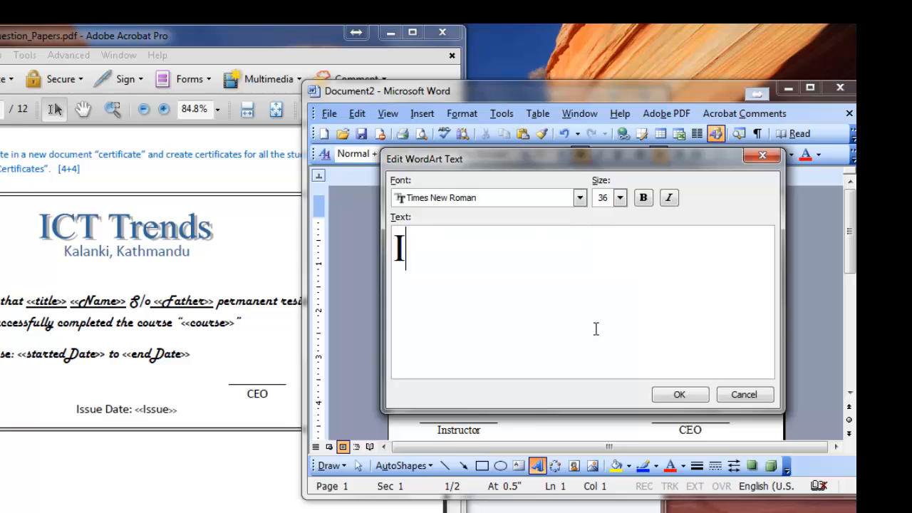
text(CT Trends)
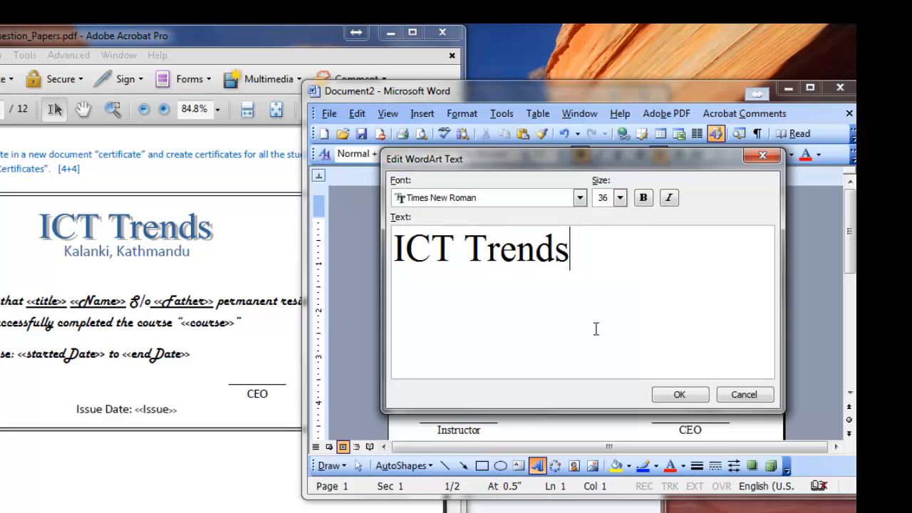
click(682, 394)
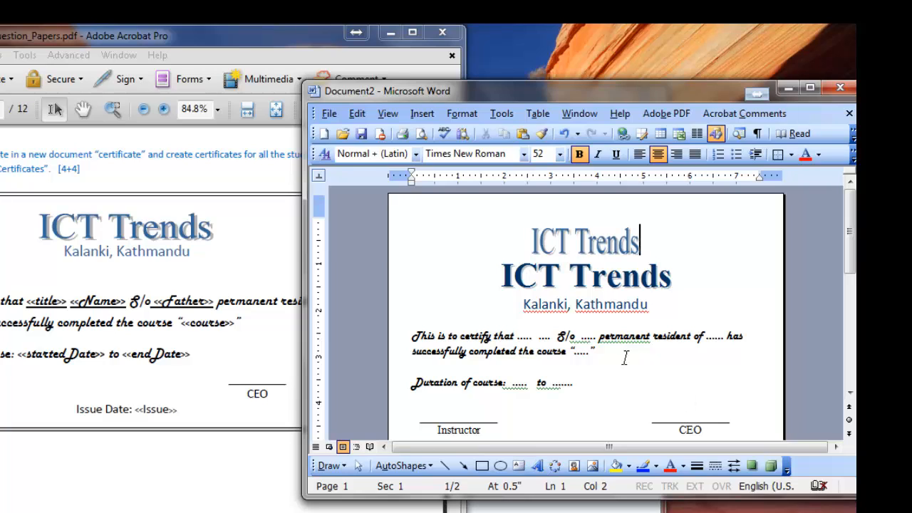
Enlarge the WordArt "ICT Trends" to slightly wider than the plain text title below it and adjust its height.
click(589, 249)
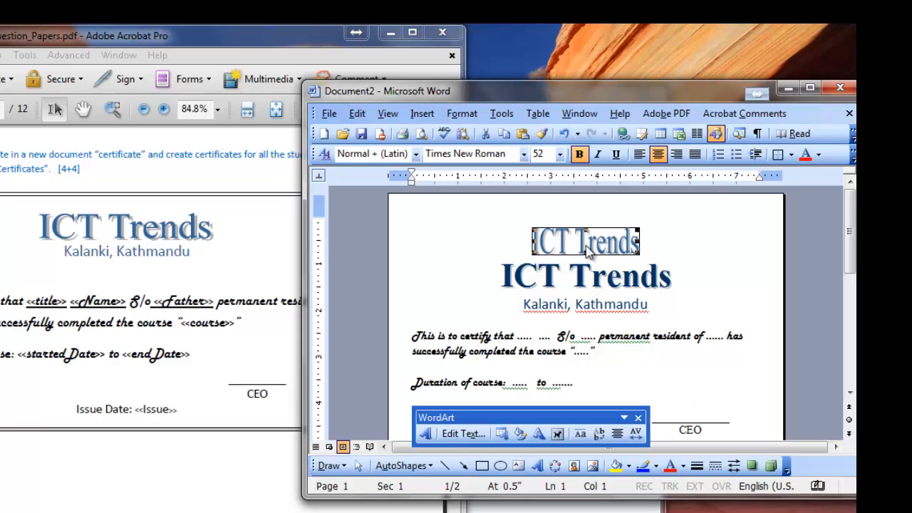
drag(636, 249, 686, 253)
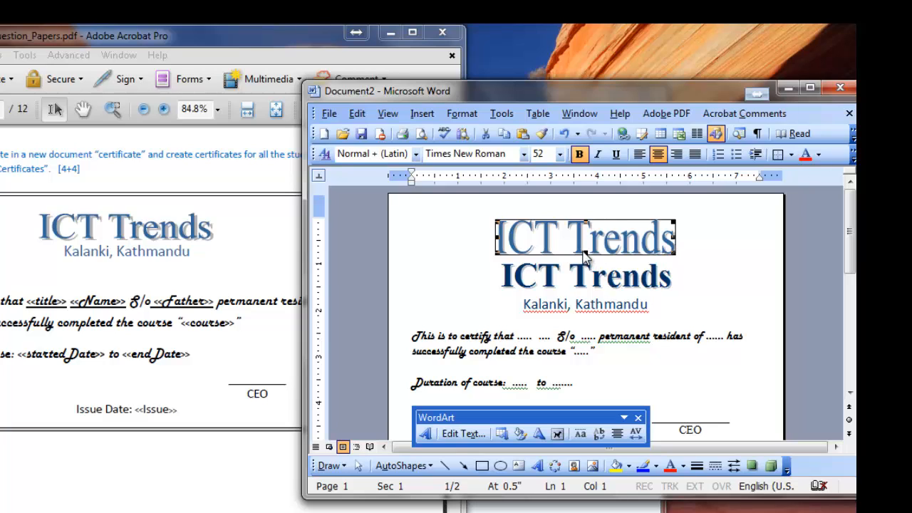
drag(584, 251, 585, 258)
Delete the plain text "ICT Trends" title line beneath the WordArt heading.
click(586, 275)
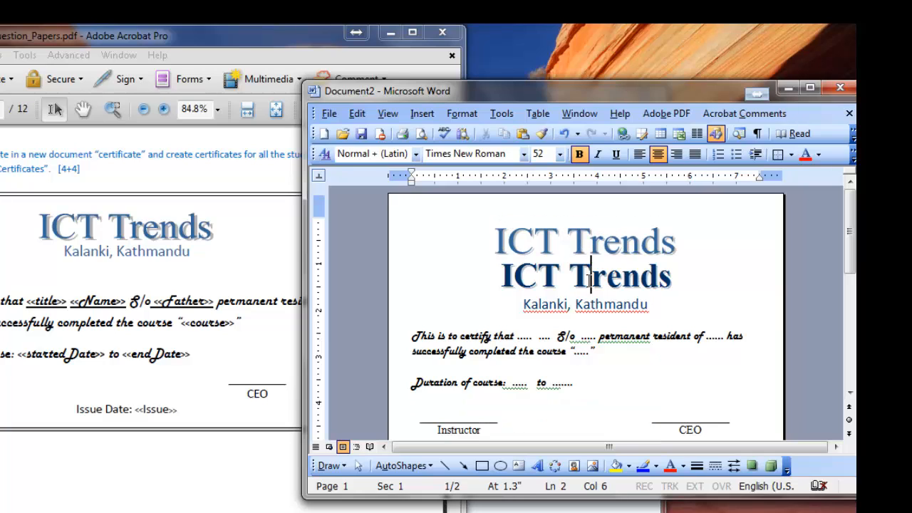
click(389, 288)
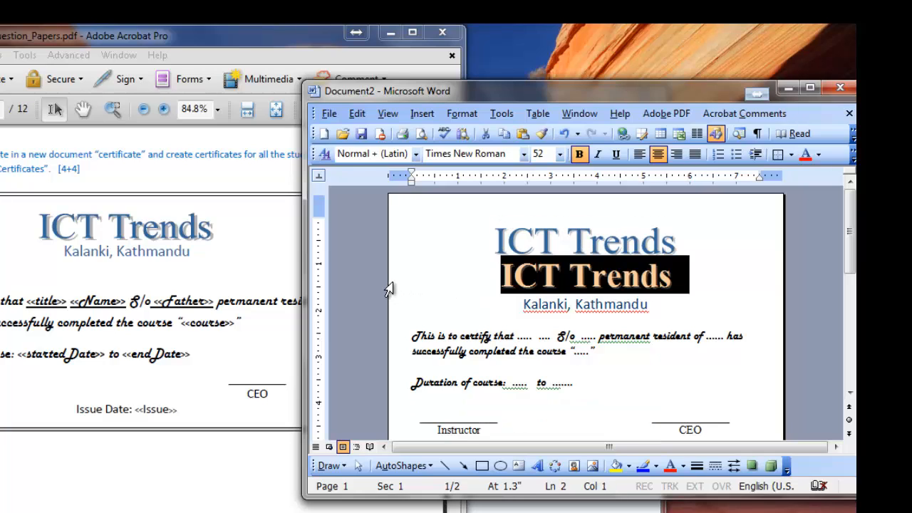
key(Delete)
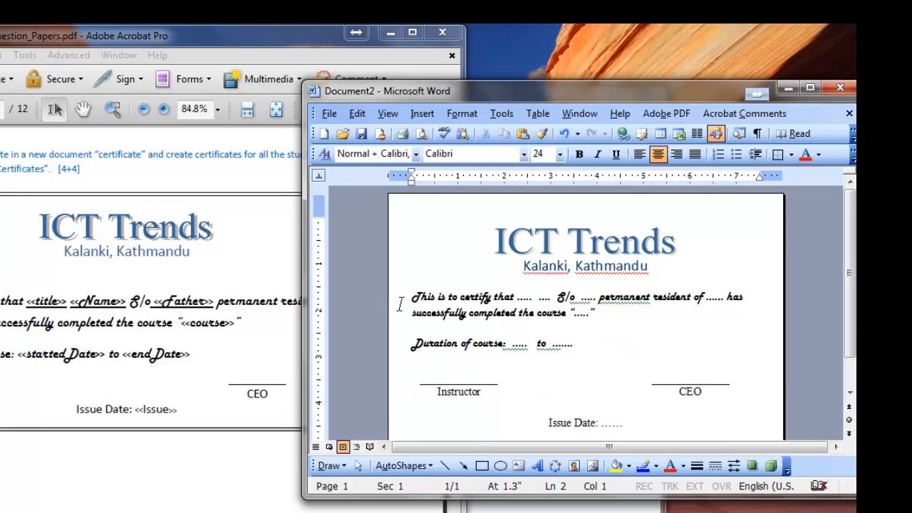
click(565, 329)
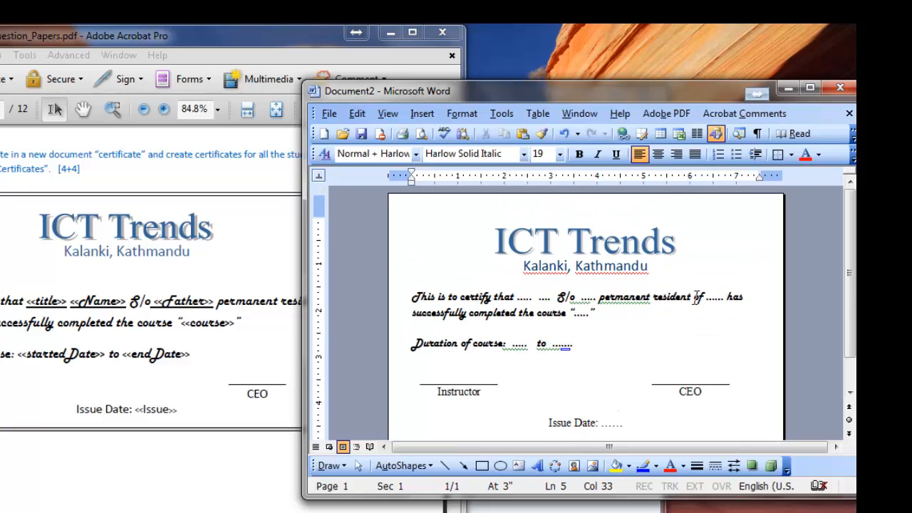
Check the required file name in the question paper, then start saving the certificate in the folder that holds students.doc.
click(64, 169)
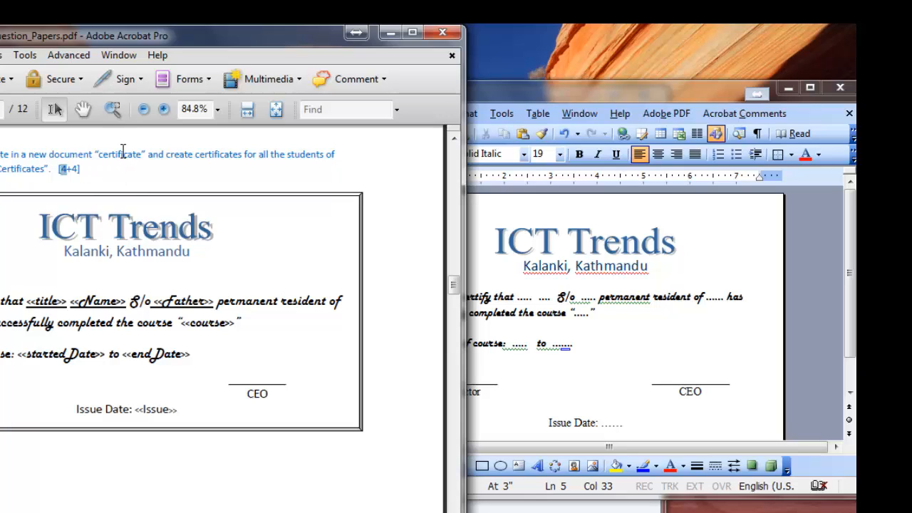
click(123, 154)
click(620, 310)
click(456, 312)
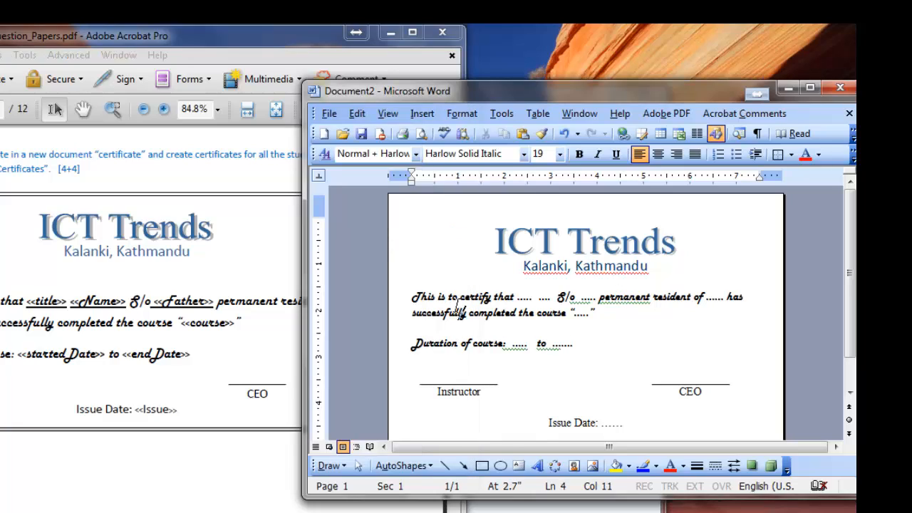
click(329, 113)
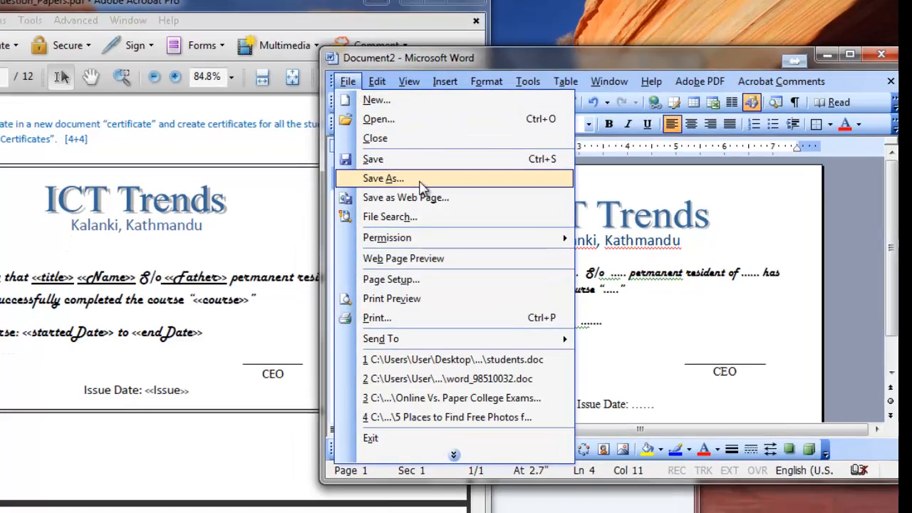
click(421, 187)
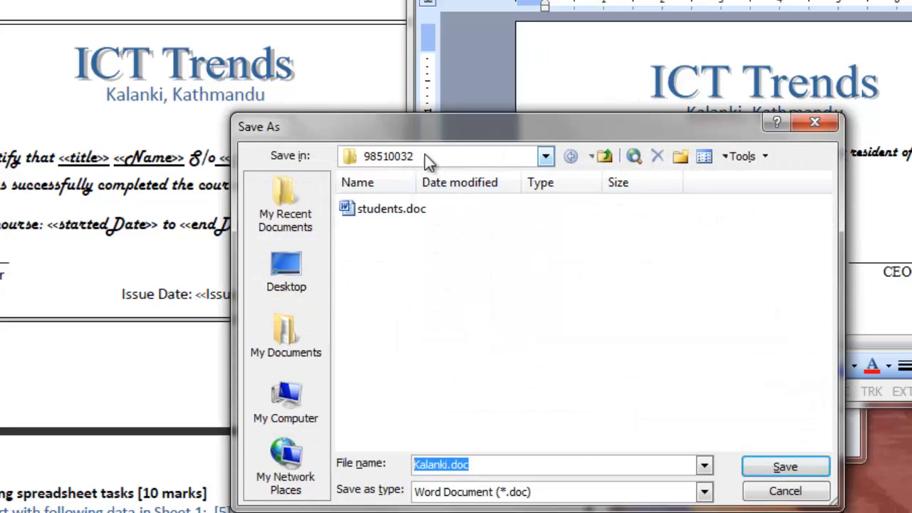
click(548, 159)
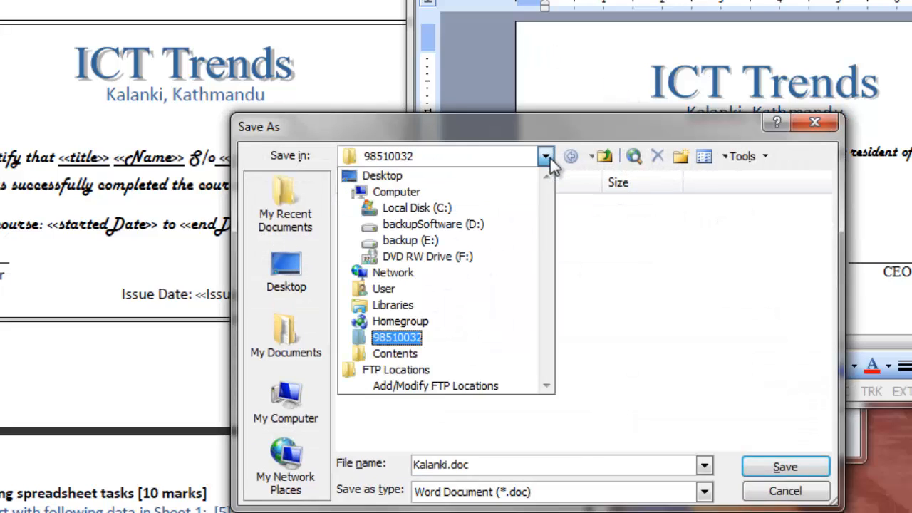
click(742, 277)
drag(583, 132, 594, 73)
Name the file "certificate" and save it as a Word document.
drag(506, 412, 363, 396)
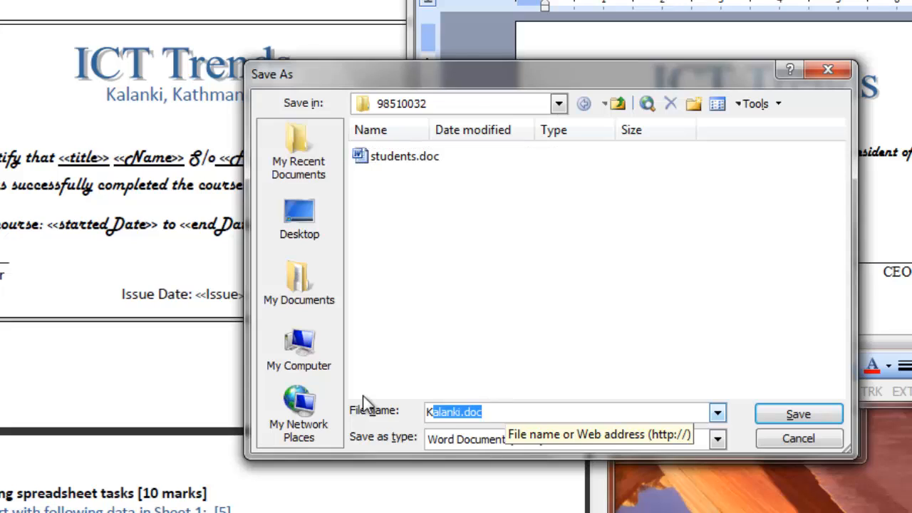
text(cce)
key(BackSpace)
key(BackSpace)
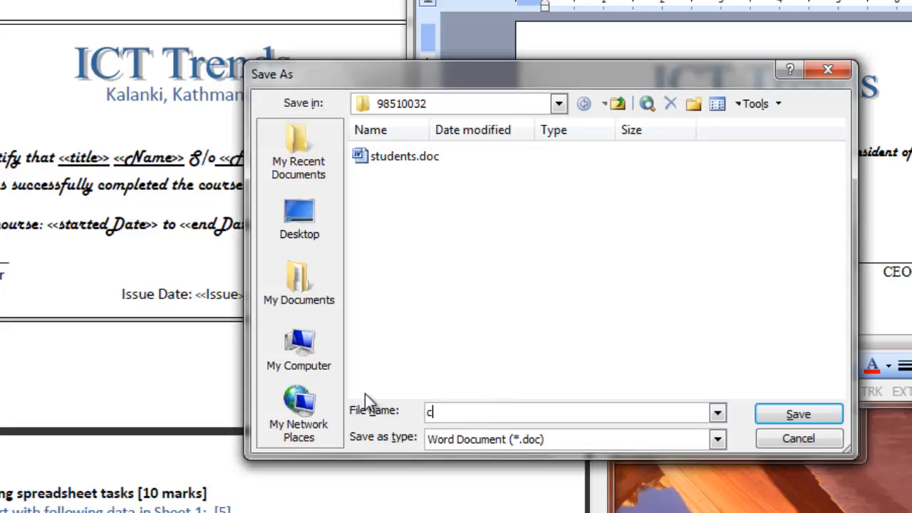
text(ertificate)
click(825, 414)
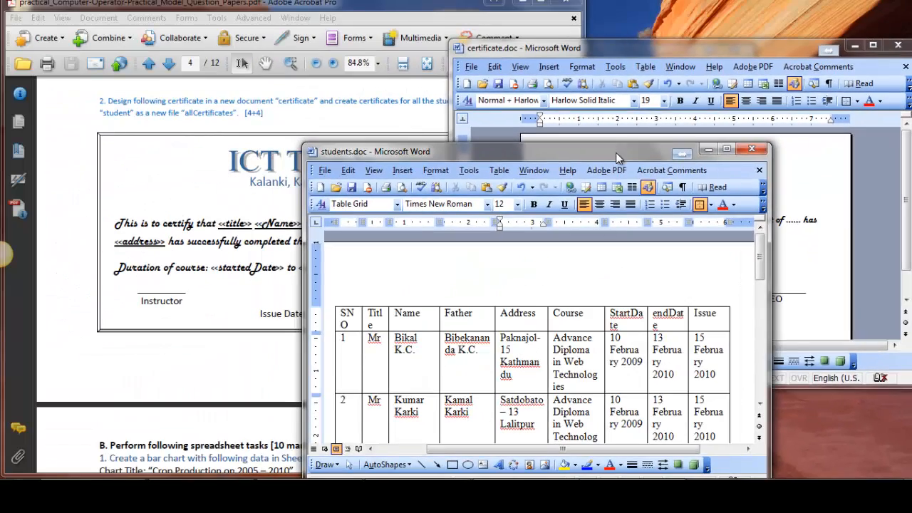
Arrange students.doc and certificate.doc side by side and look through the student records table.
drag(615, 152, 382, 66)
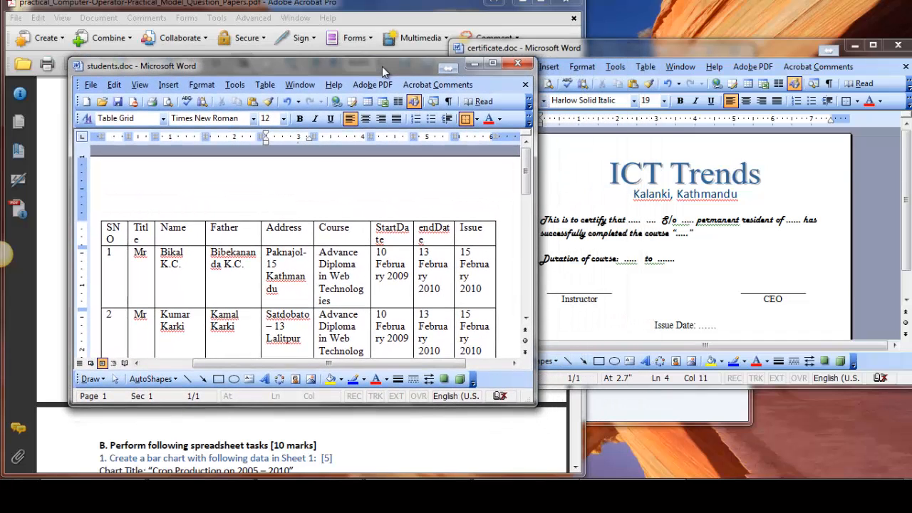
click(279, 265)
scroll(306, 240, down, 7)
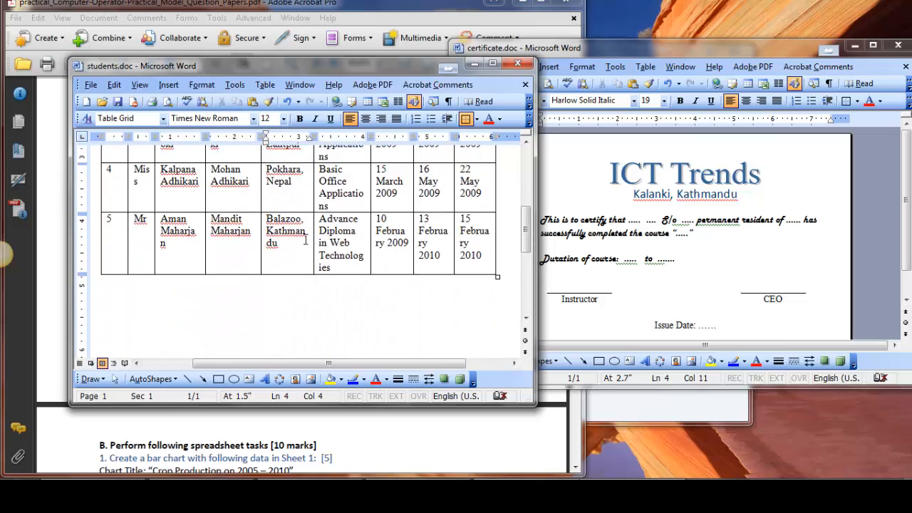
scroll(306, 240, down, 3)
scroll(306, 239, up, 10)
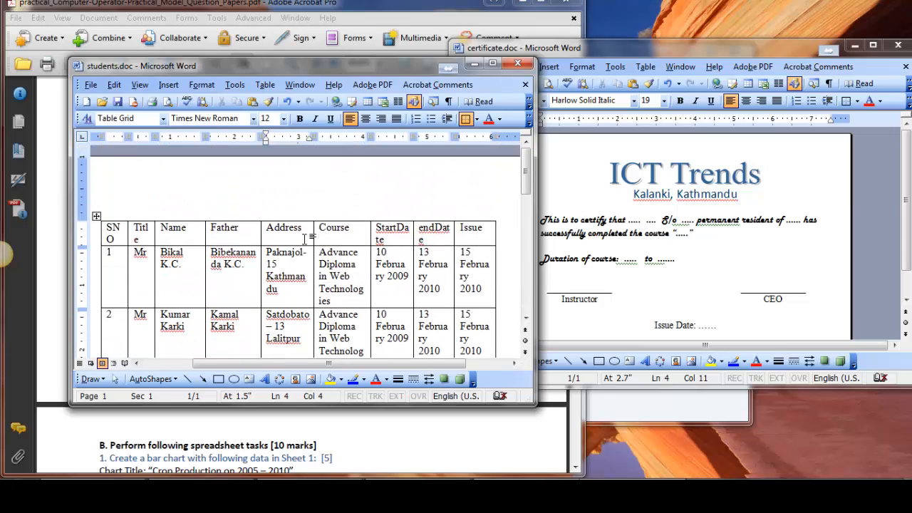
click(592, 215)
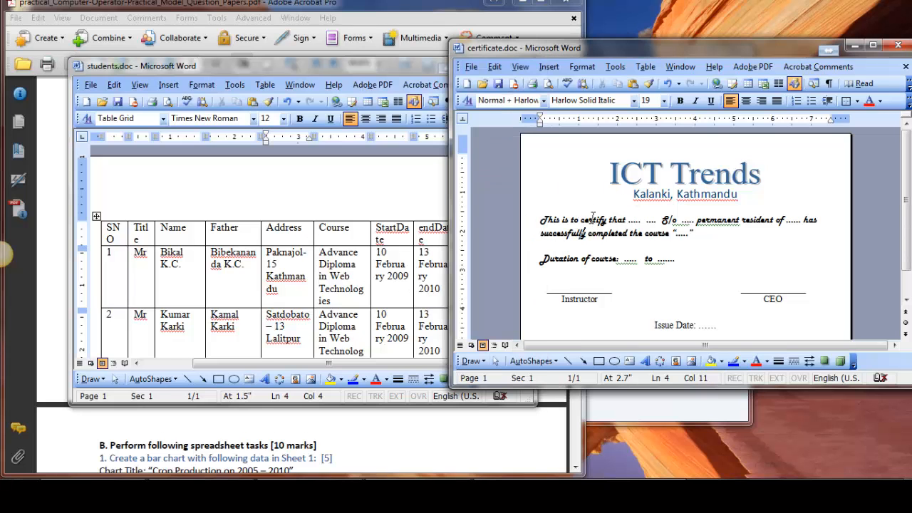
drag(639, 48, 607, 58)
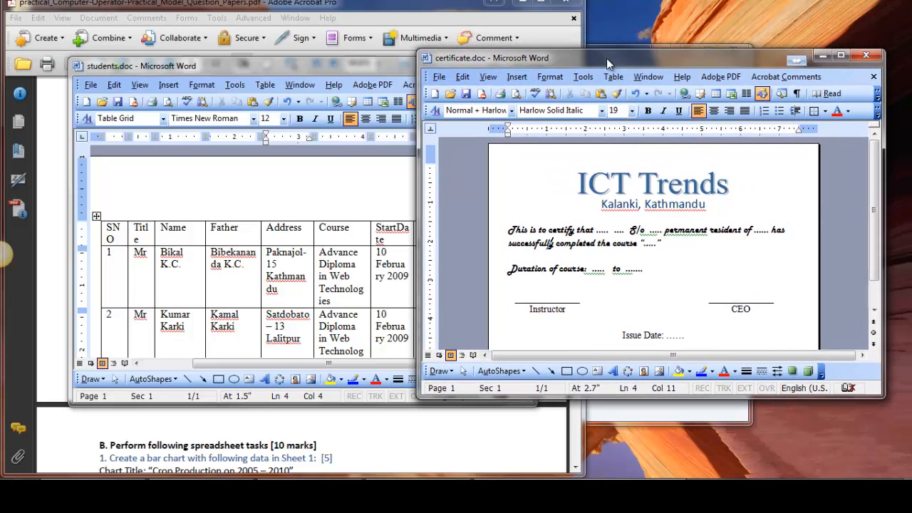
Examine which dotted placeholders in the certificate correspond to the columns of the student table, such as Title, Father, Address and Course.
click(577, 229)
scroll(577, 230, down, 1)
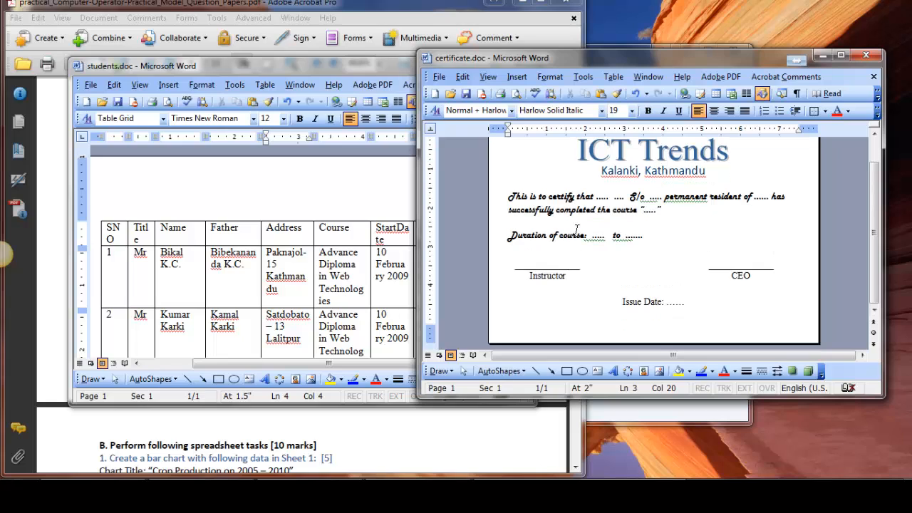
scroll(577, 229, up, 1)
drag(508, 229, 585, 240)
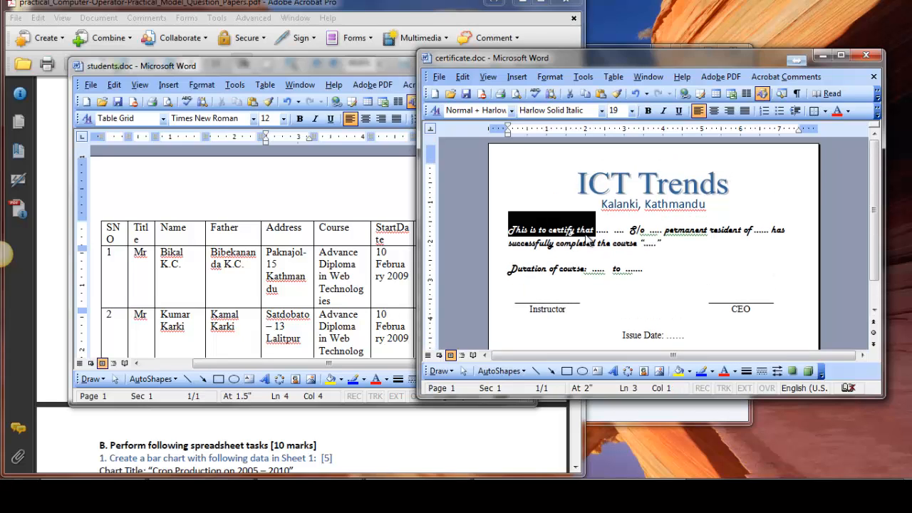
click(659, 259)
double_click(603, 233)
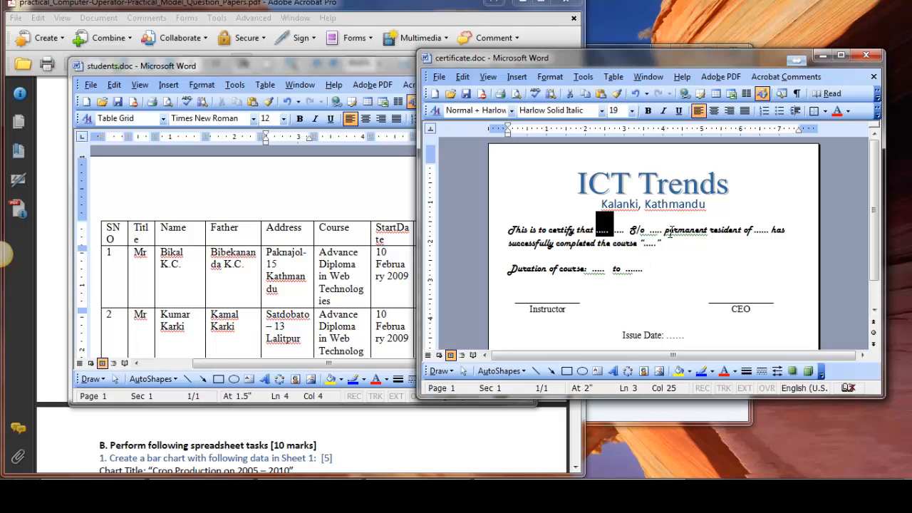
double_click(650, 229)
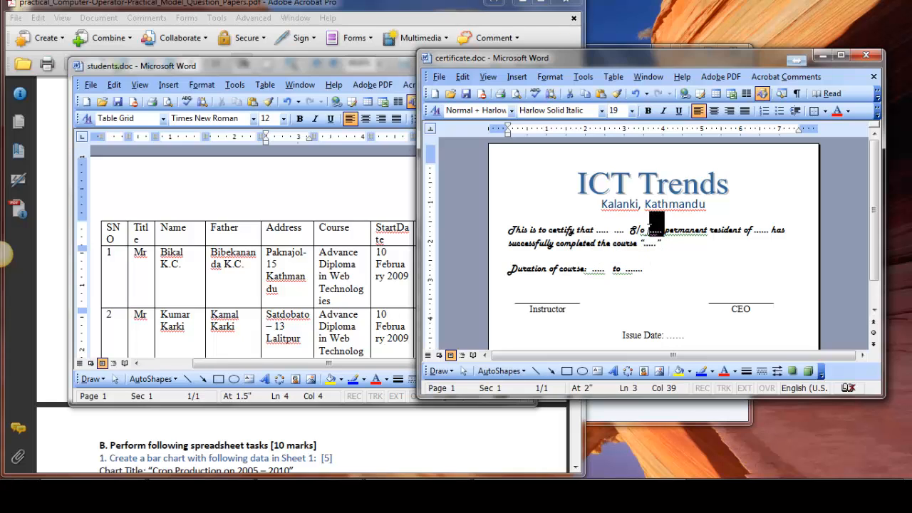
click(292, 228)
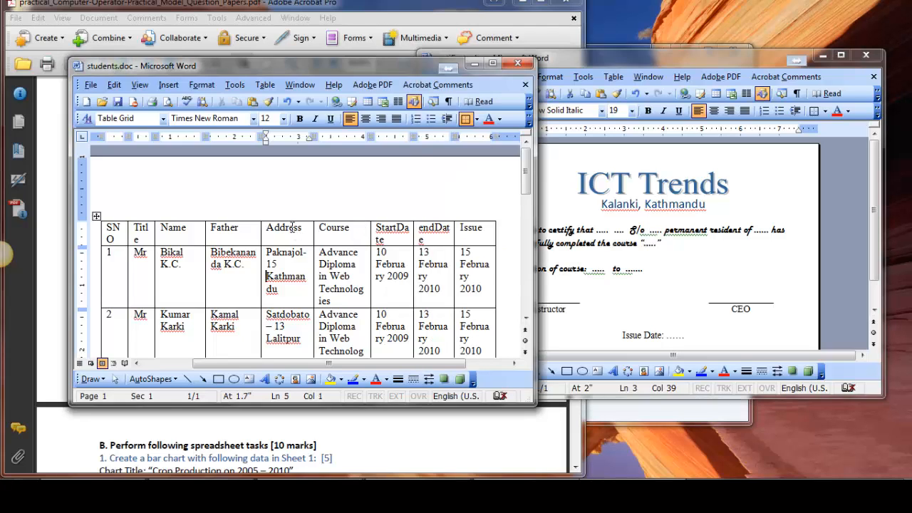
click(604, 248)
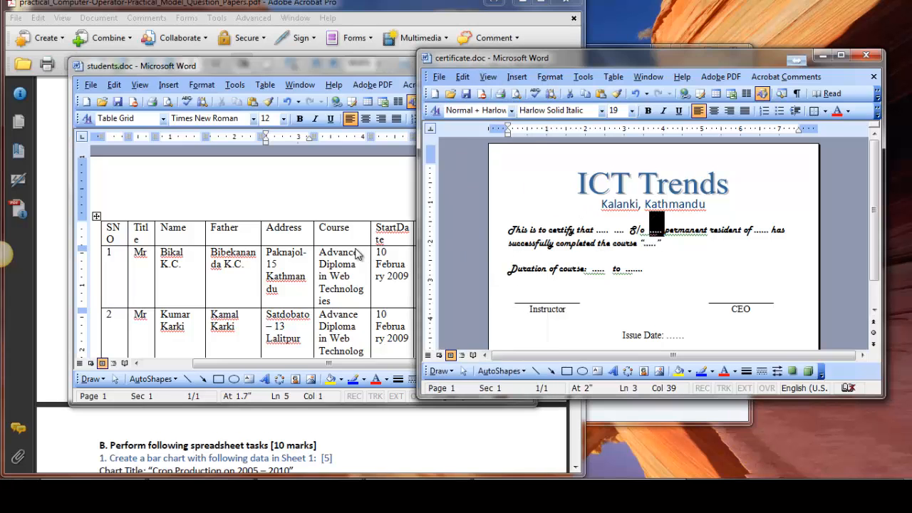
click(357, 255)
click(585, 229)
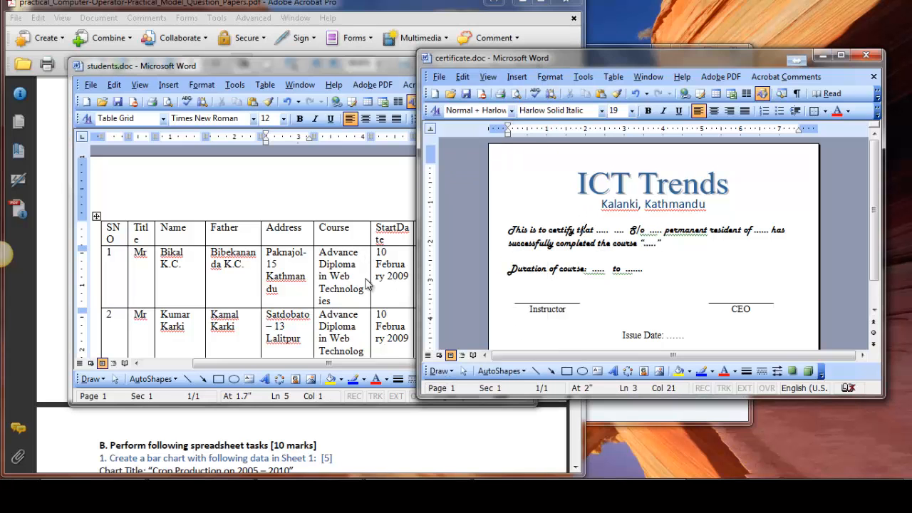
Show the Mail Merge toolbar in the certificate document.
click(329, 277)
click(583, 230)
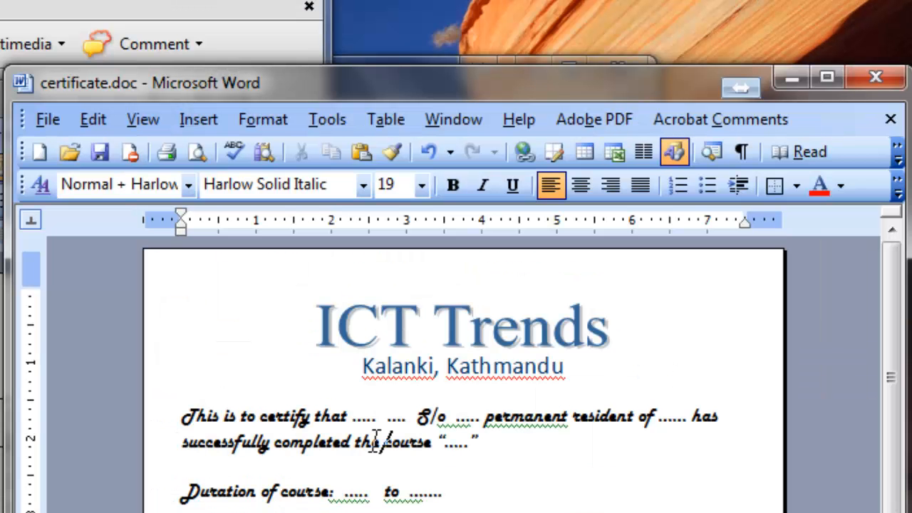
click(333, 115)
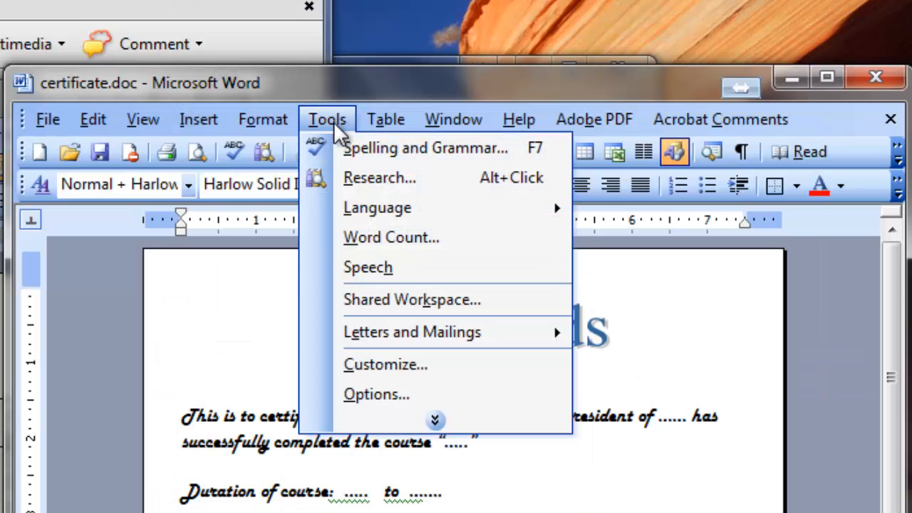
mouse_move(425, 335)
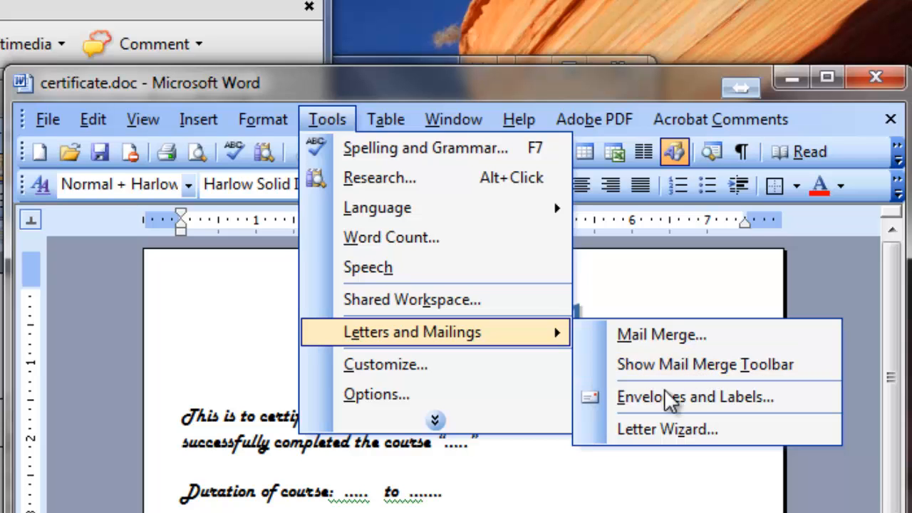
click(663, 363)
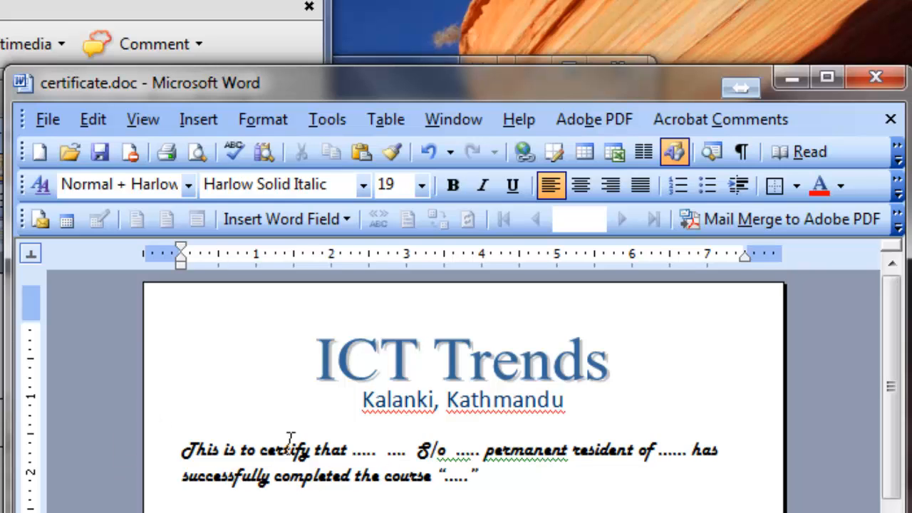
Check the available main document types for the mail merge without changing the current type.
scroll(304, 428, down, 1)
scroll(303, 428, up, 1)
click(38, 218)
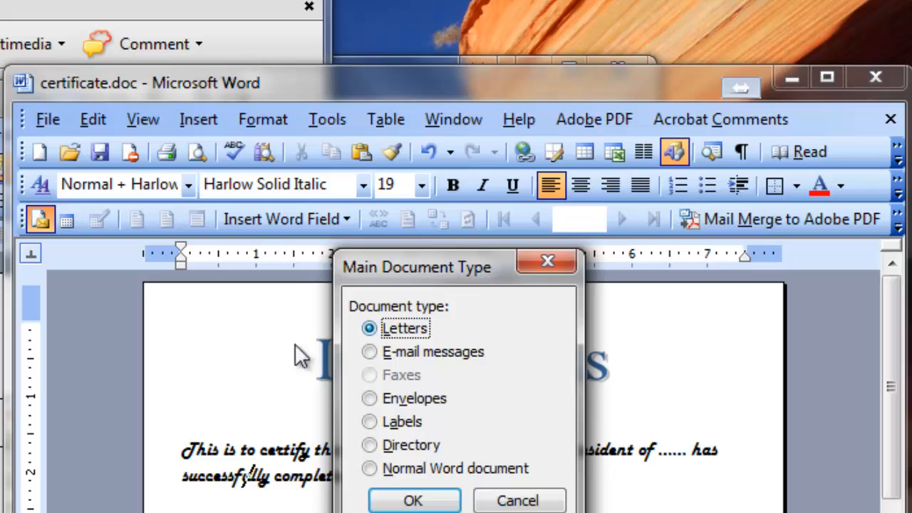
click(515, 501)
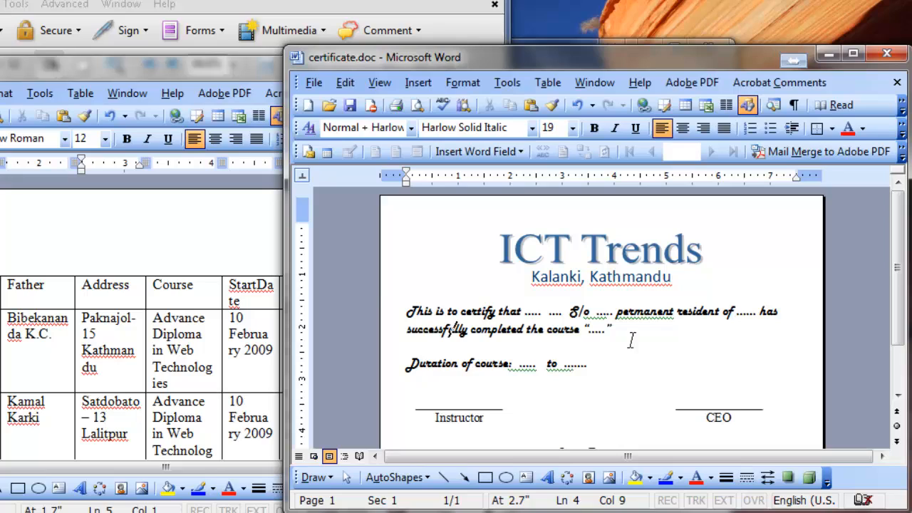
Attach students.doc from the exam folder on the Desktop as the certificate's mail merge data source.
click(331, 155)
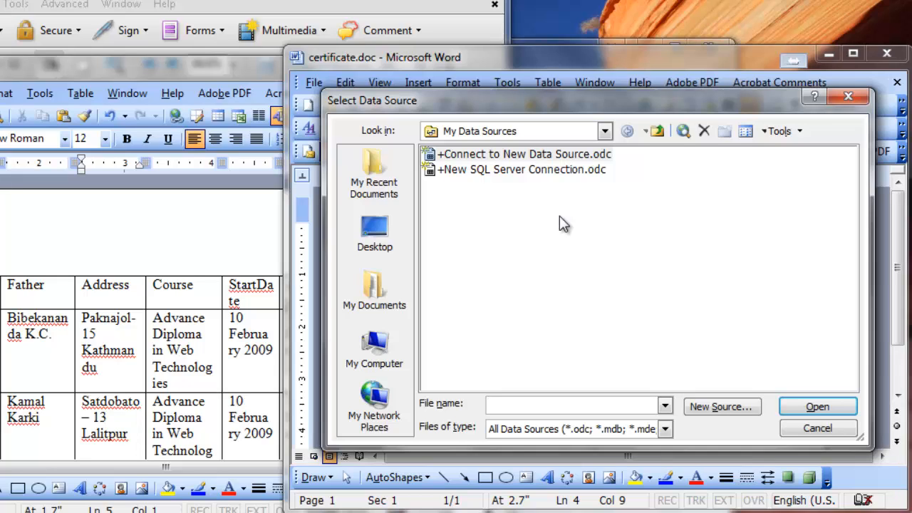
click(376, 235)
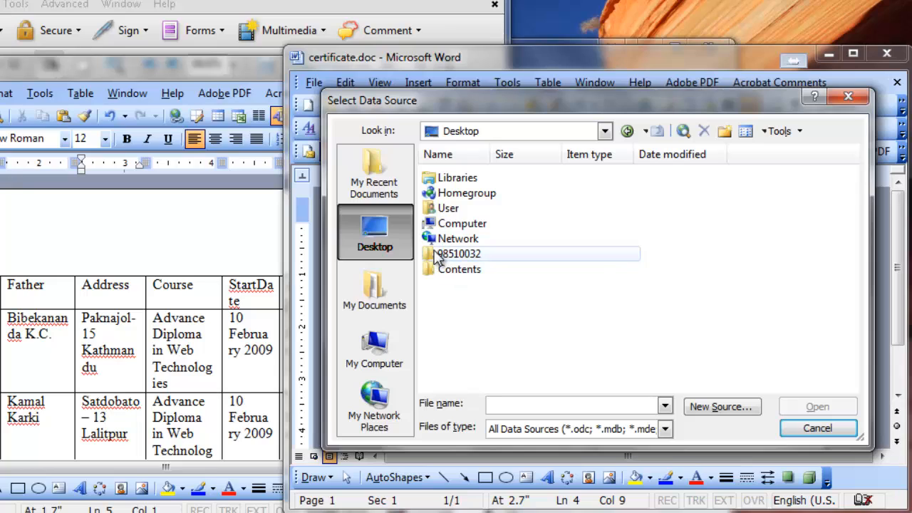
click(436, 257)
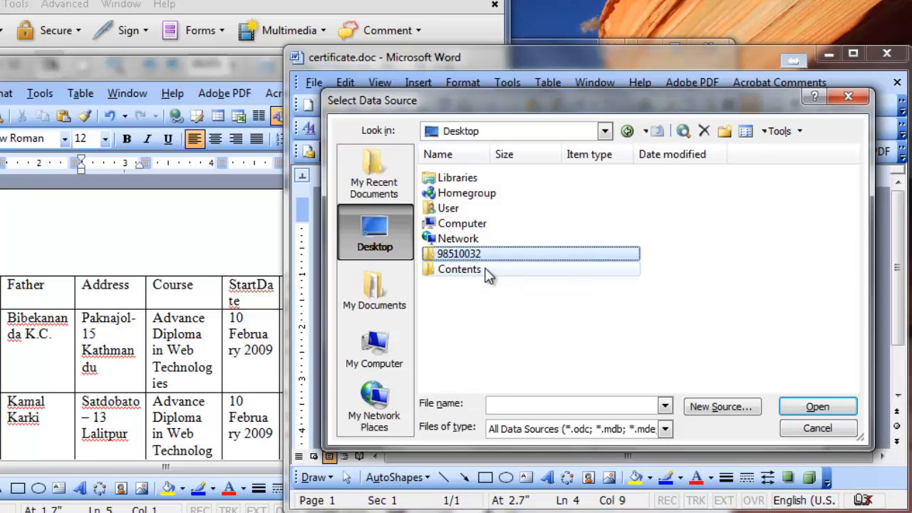
double_click(432, 256)
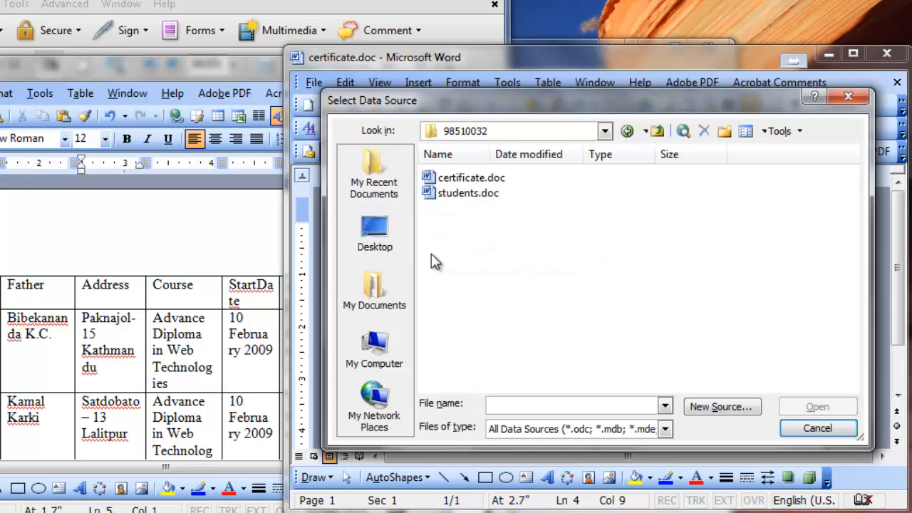
click(430, 198)
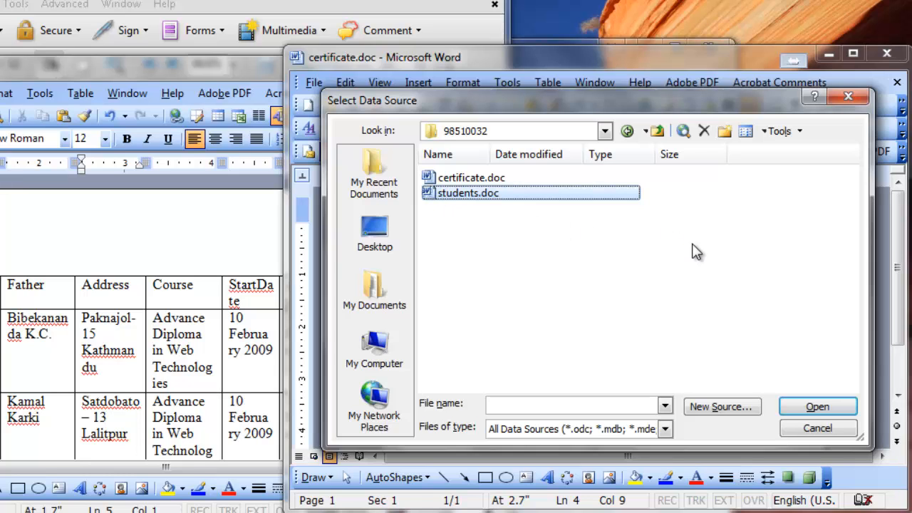
click(816, 406)
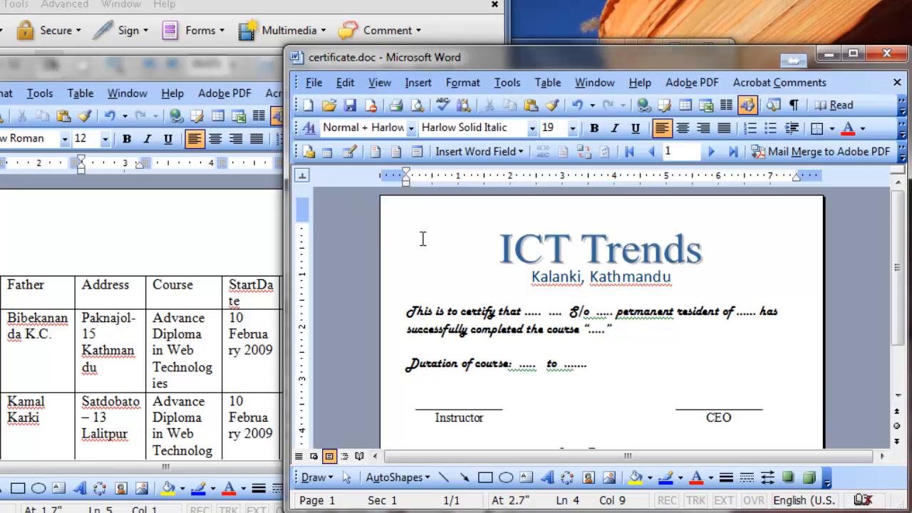
Review the mail merge recipients list and keep every student record included.
click(349, 153)
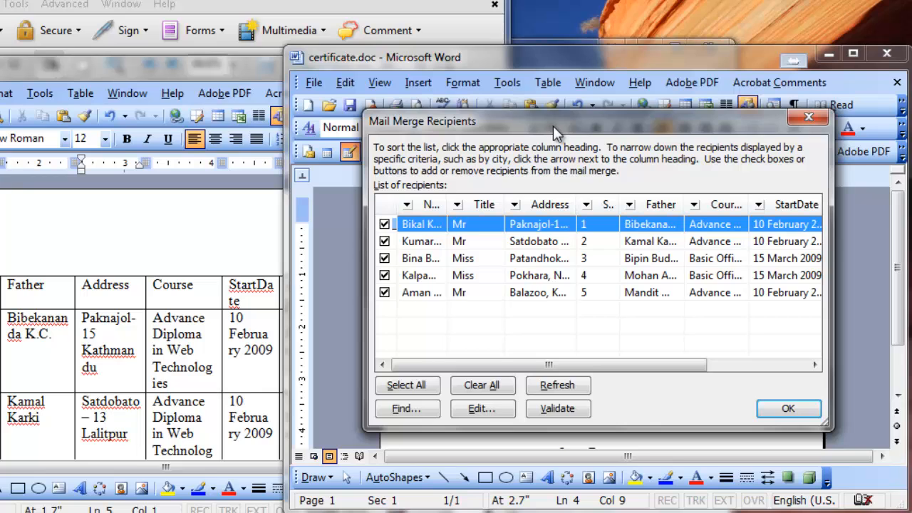
drag(553, 126, 539, 136)
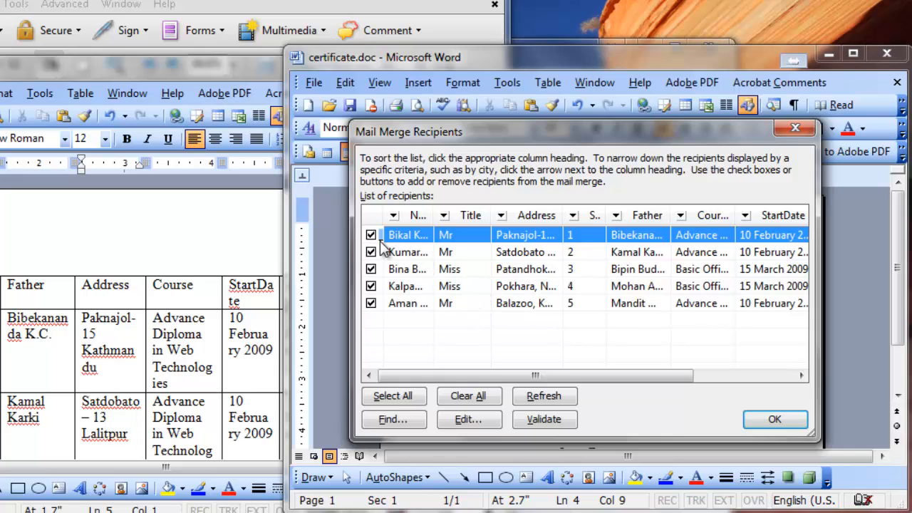
click(371, 304)
click(370, 304)
click(770, 421)
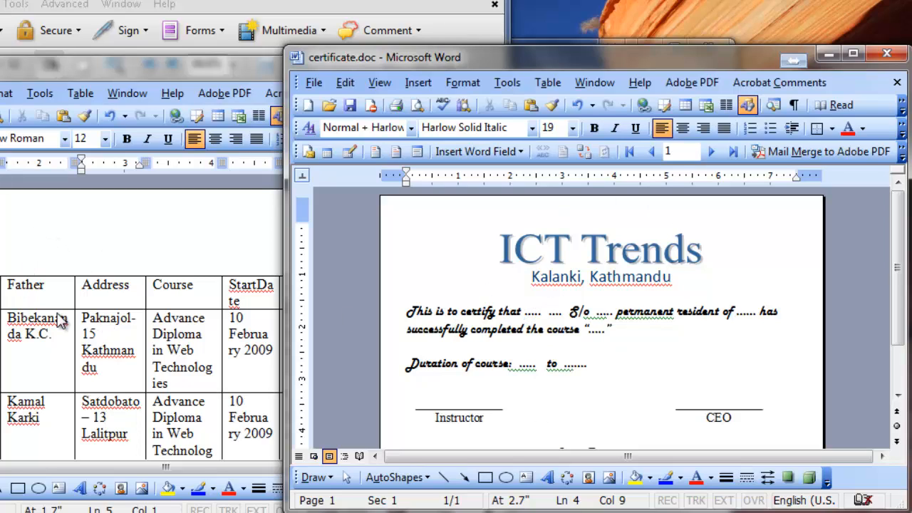
Replace the first dotted placeholder after "This is to certify that" with the Title merge field.
double_click(528, 312)
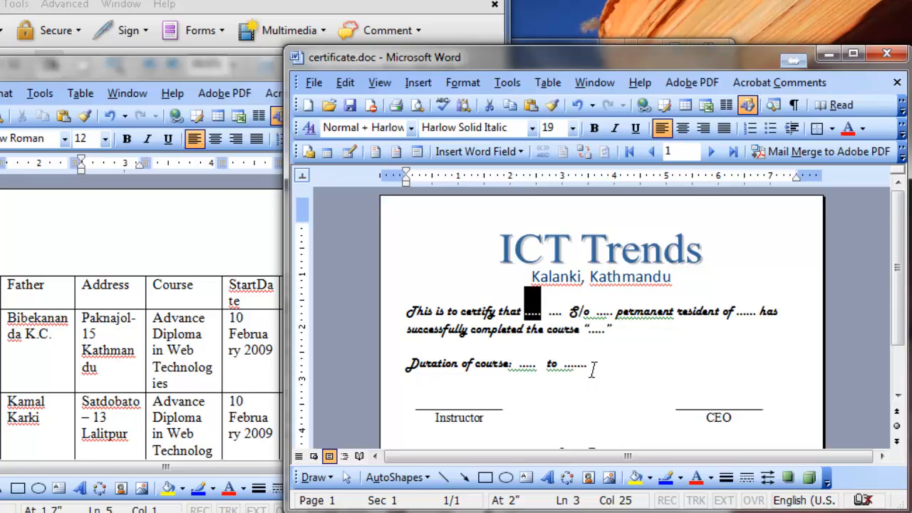
click(417, 153)
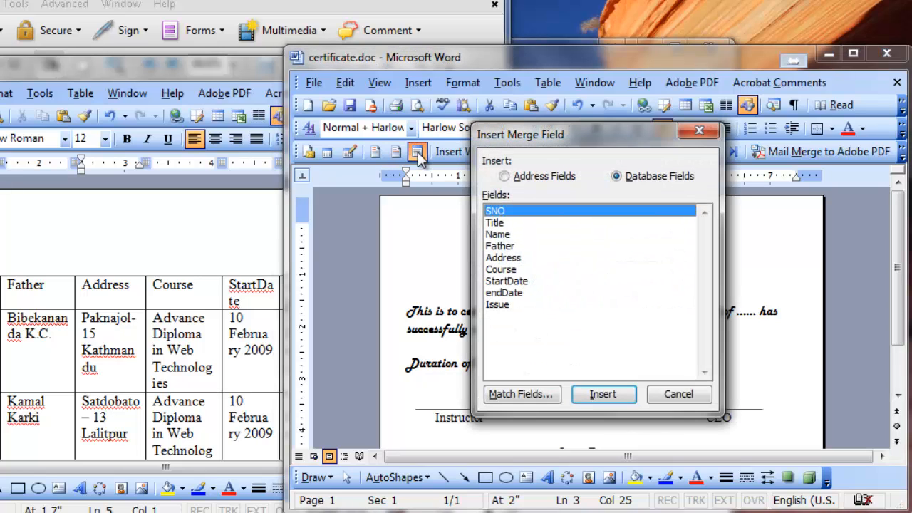
drag(577, 135, 611, 152)
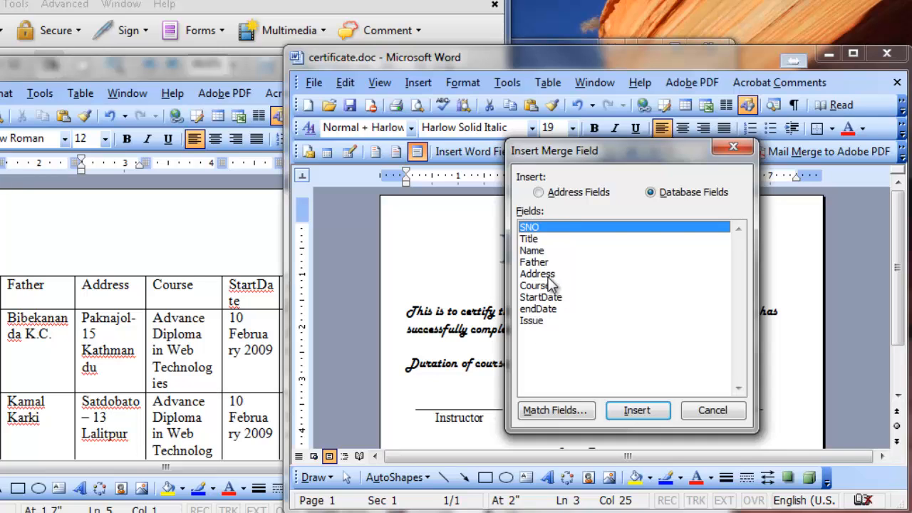
drag(585, 157, 687, 161)
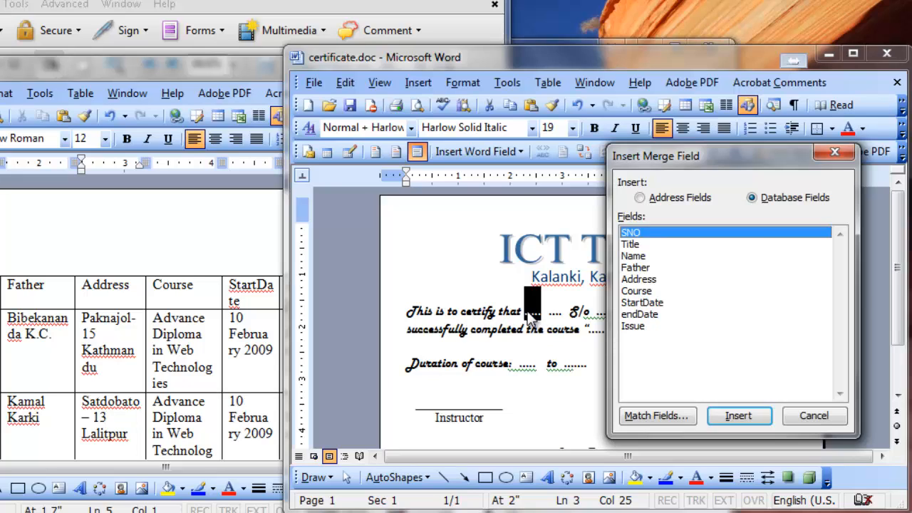
click(640, 247)
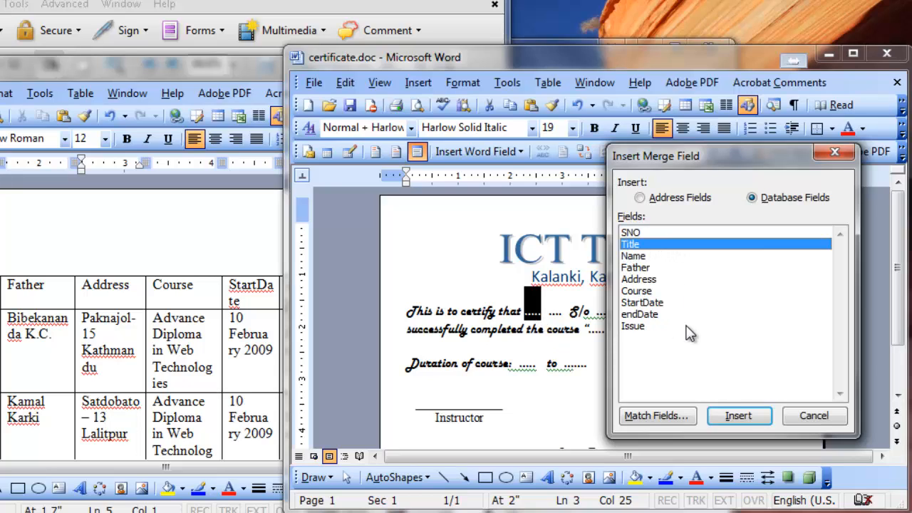
click(740, 417)
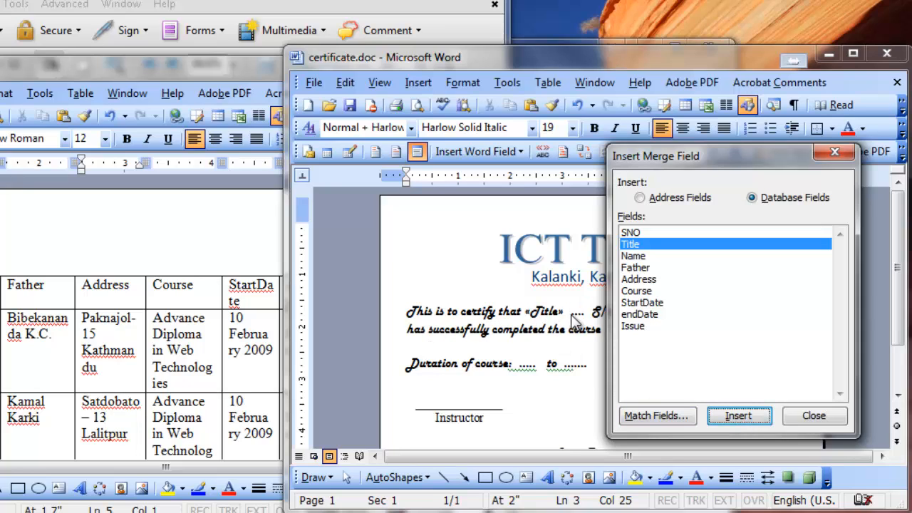
click(814, 415)
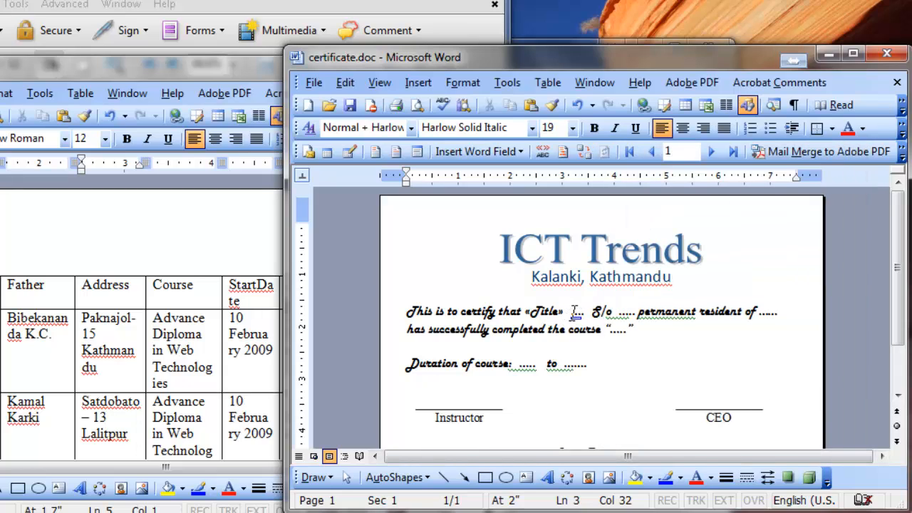
Replace the dotted placeholder between the Title field and "S/o" with the Name merge field.
drag(573, 311, 584, 311)
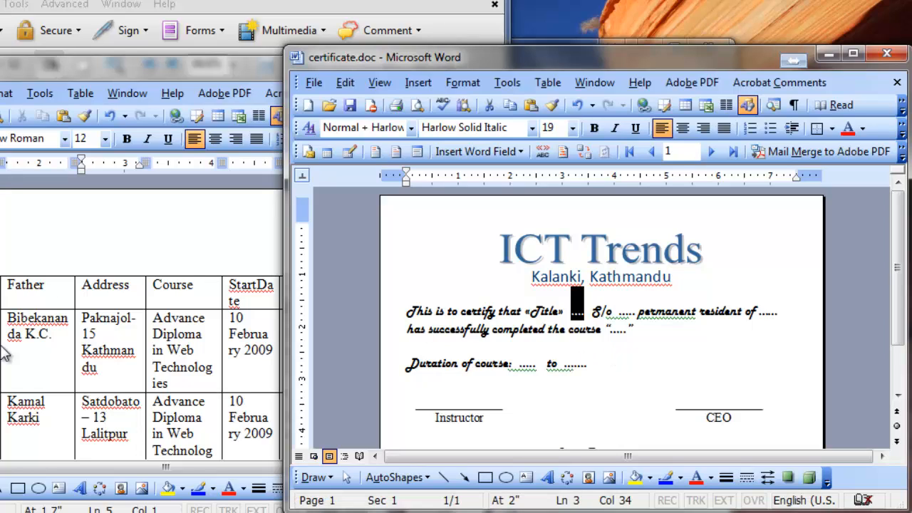
drag(576, 316, 582, 320)
click(418, 153)
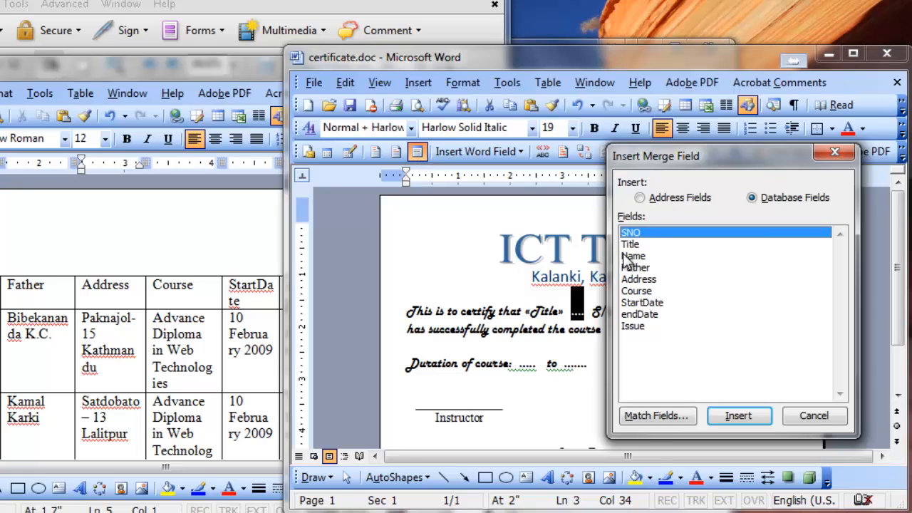
click(630, 256)
click(749, 415)
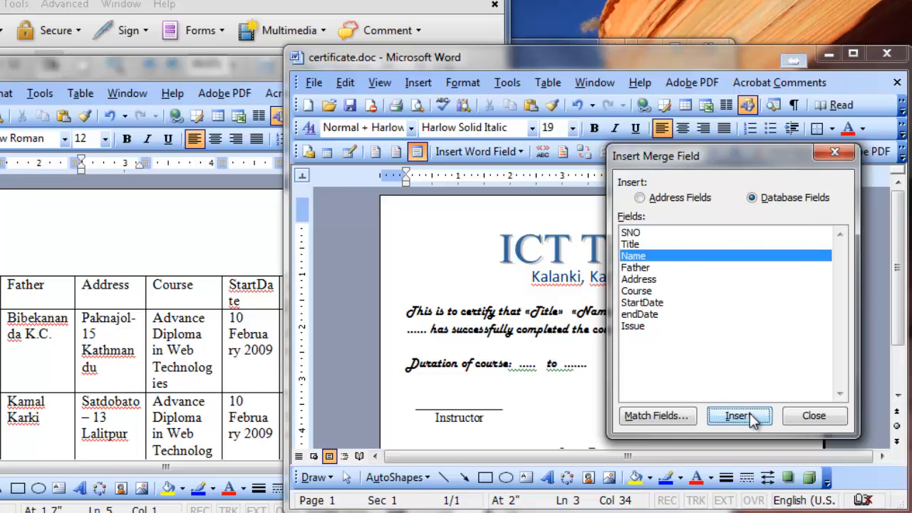
click(834, 417)
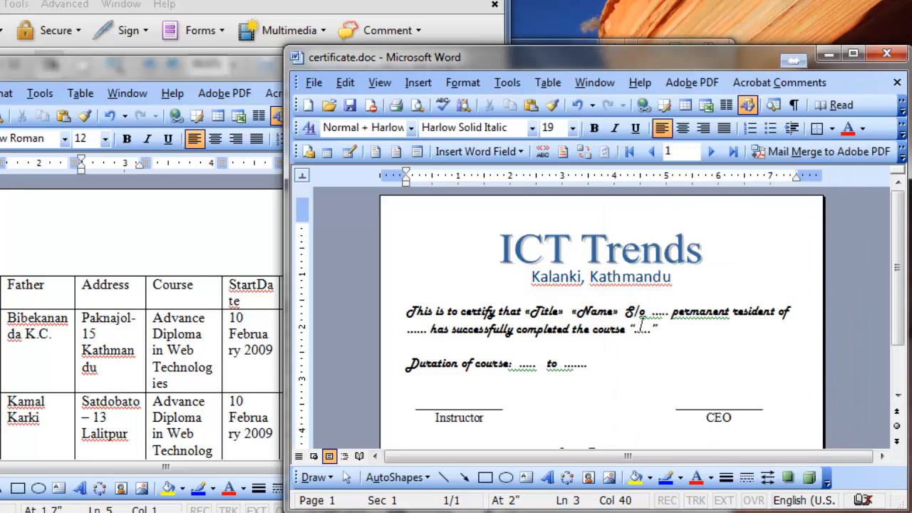
Replace the dotted placeholder after "S/o" with the Father merge field.
drag(652, 319, 671, 318)
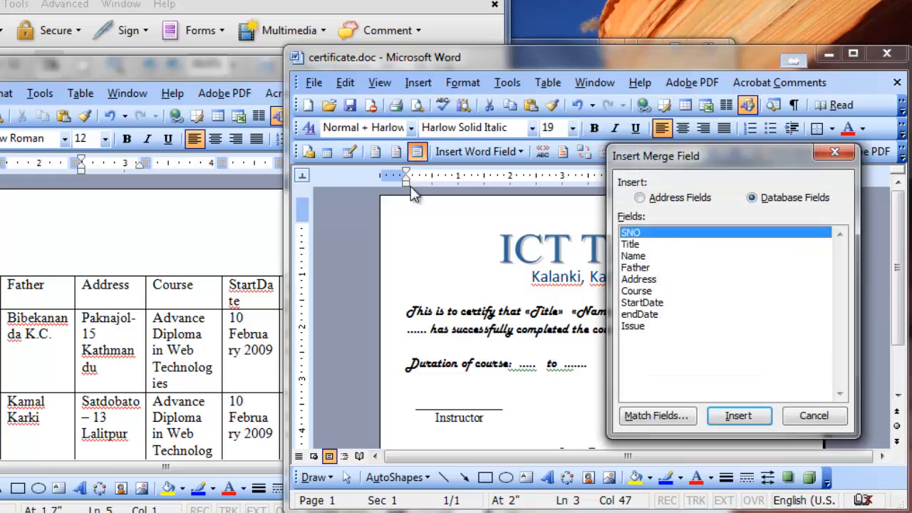
click(643, 269)
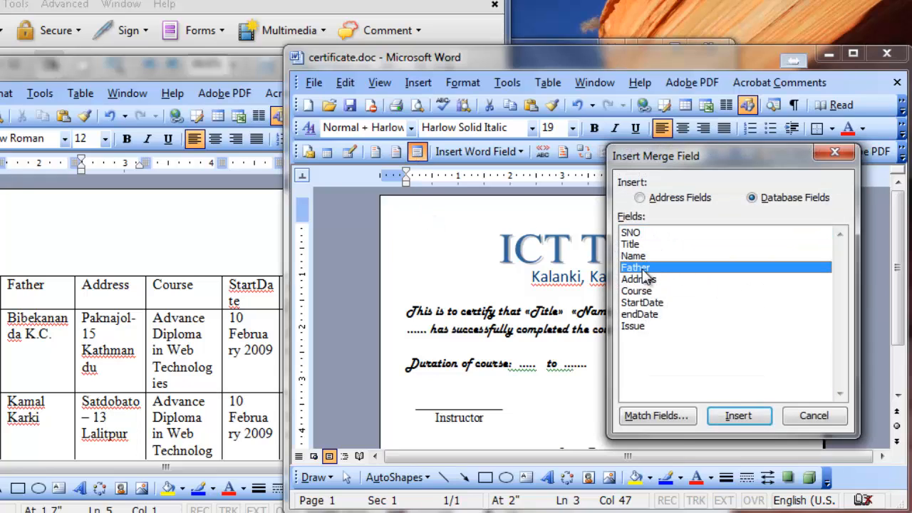
click(736, 415)
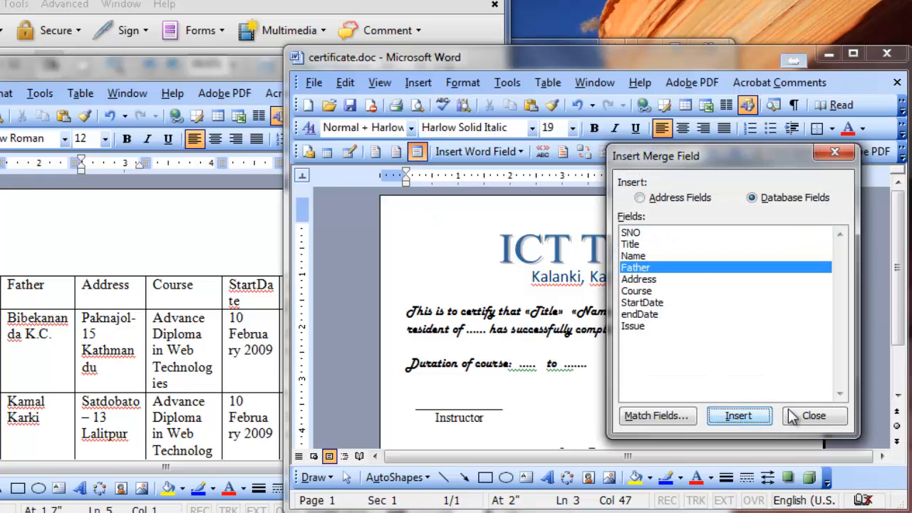
click(811, 415)
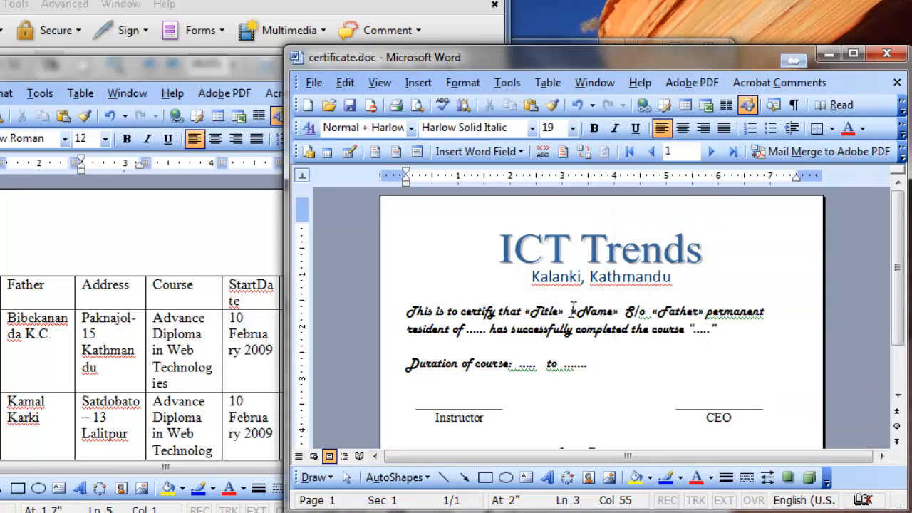
Replace the dotted placeholder after "resident of" with the Address merge field.
drag(466, 331, 487, 331)
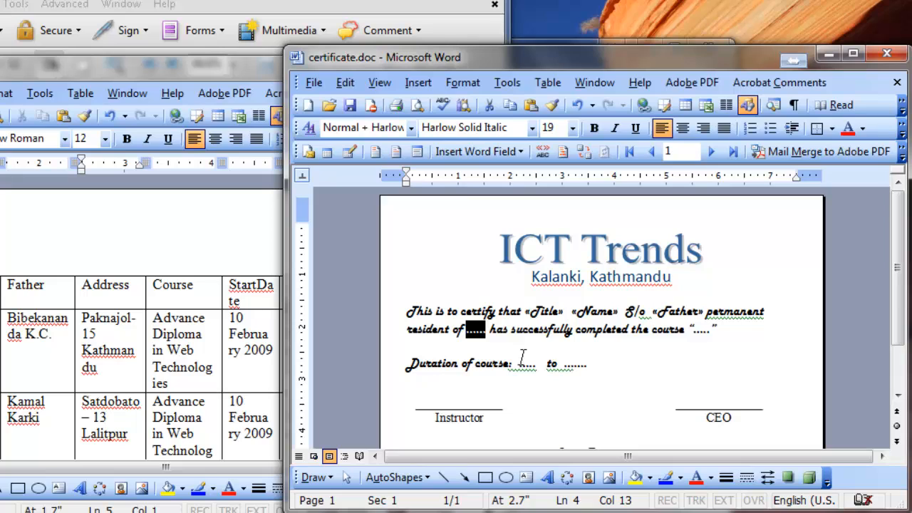
click(417, 152)
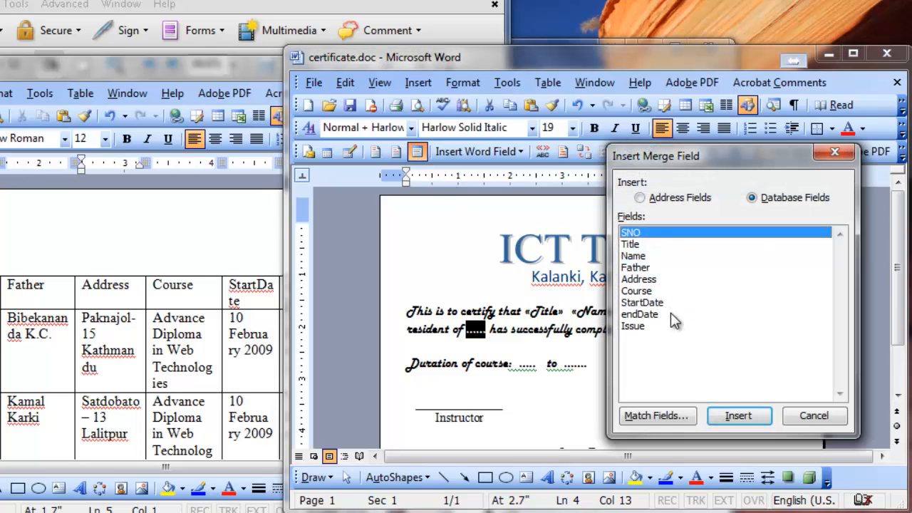
click(654, 280)
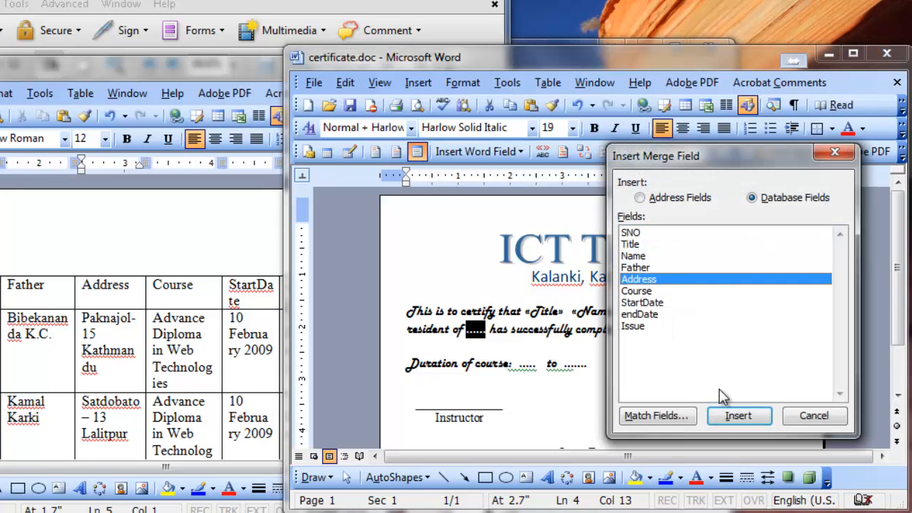
click(735, 417)
click(804, 419)
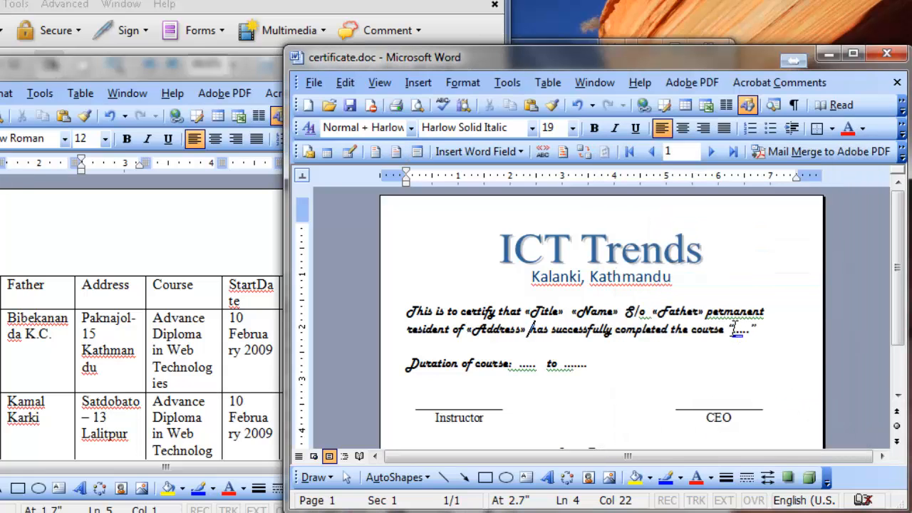
Replace the dotted placeholder inside the quotation marks after "completed the course" with the Course merge field.
drag(733, 329, 754, 330)
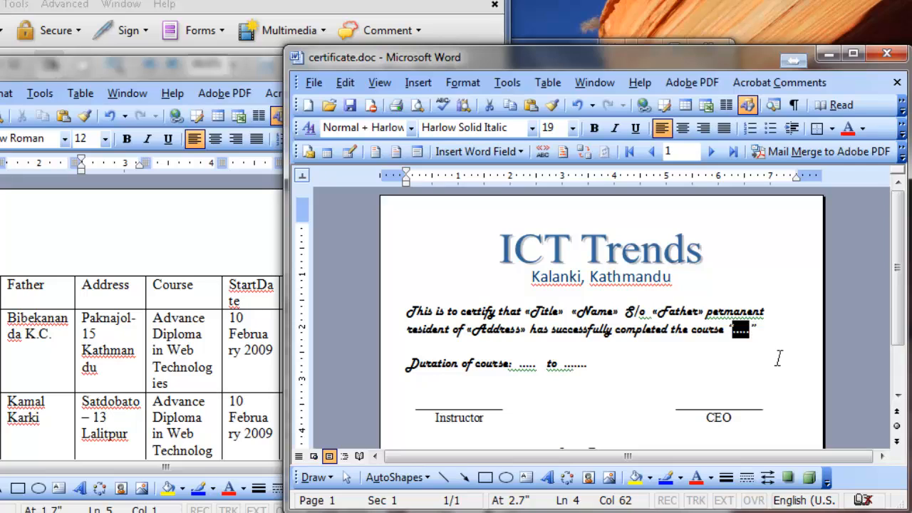
click(417, 152)
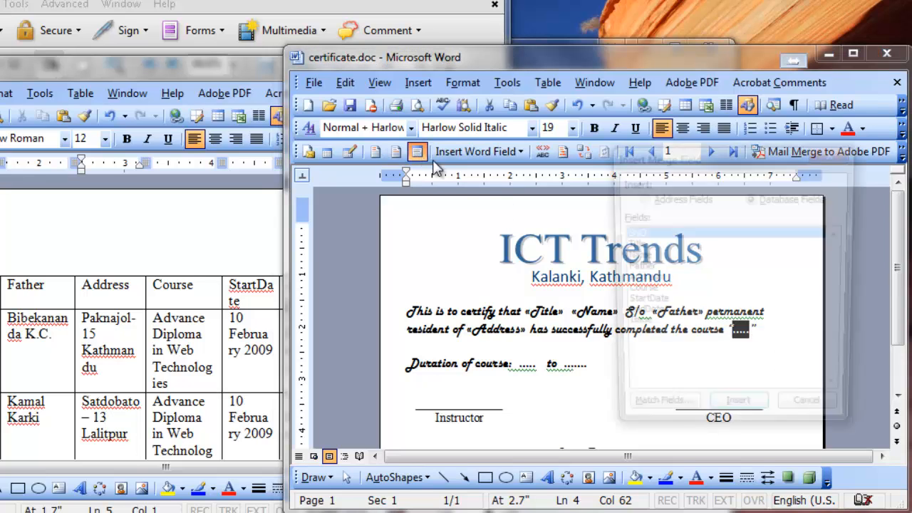
click(645, 292)
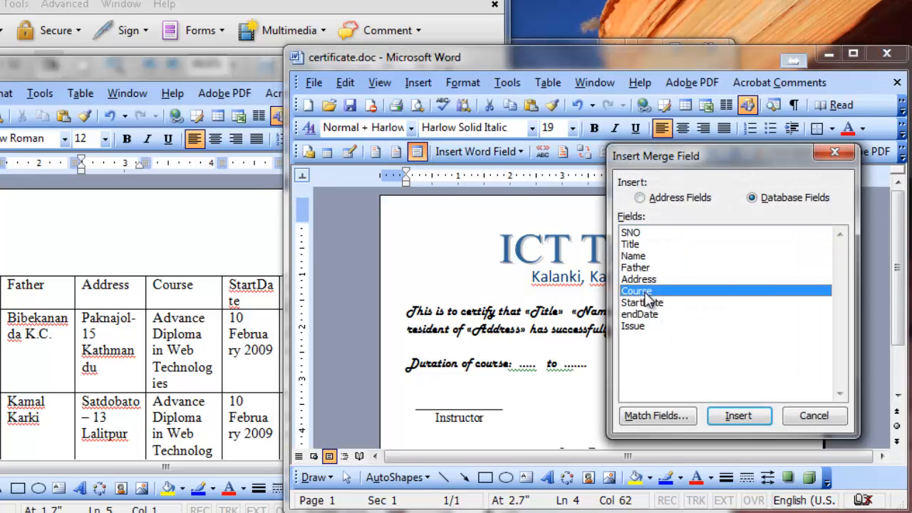
click(739, 418)
click(809, 417)
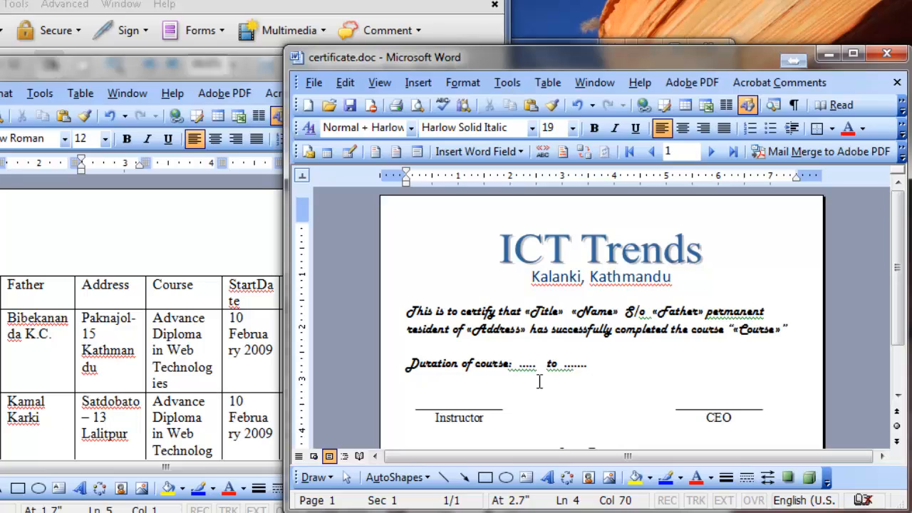
Replace the first dotted placeholder after "Duration of course:" with the StartDate merge field.
drag(521, 365, 536, 367)
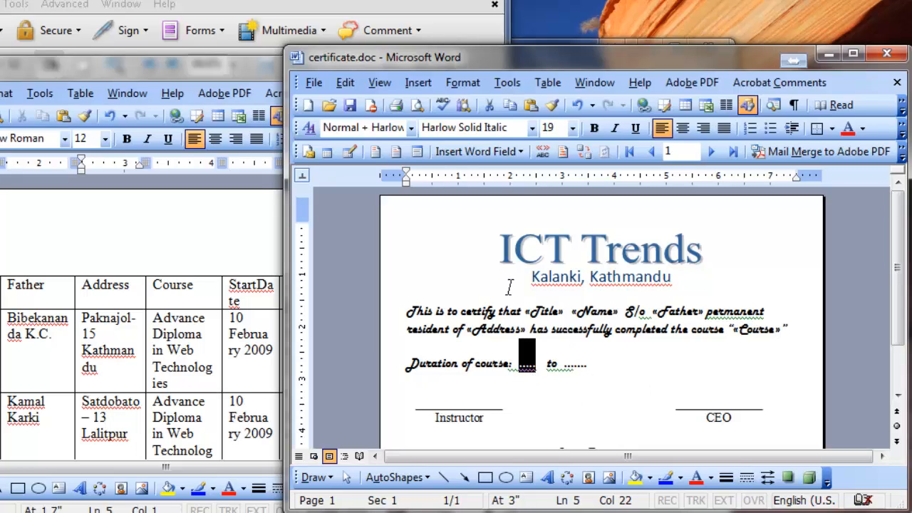
click(417, 151)
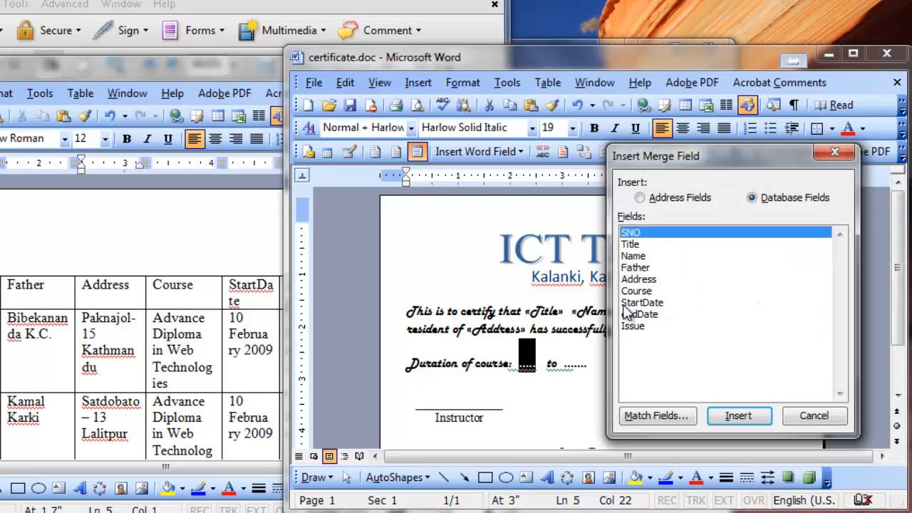
click(641, 303)
click(738, 416)
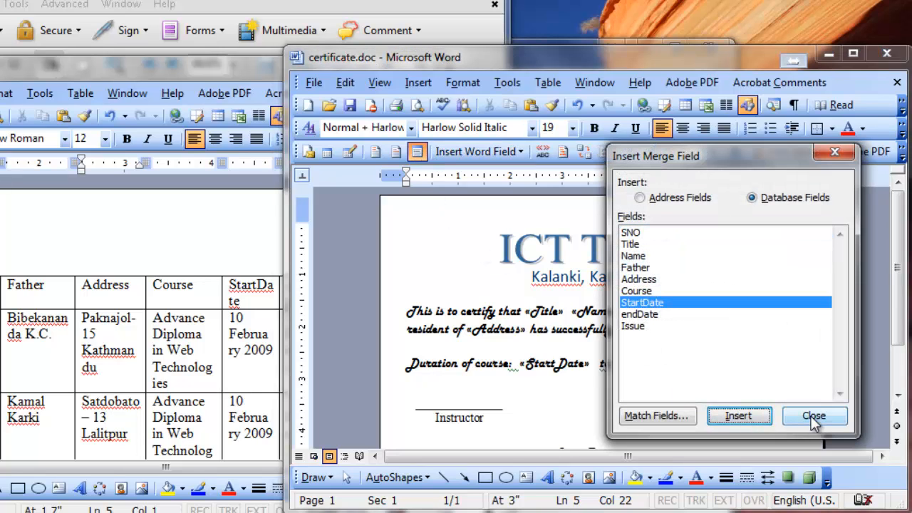
click(813, 415)
Replace the dotted placeholder after "to" in the course duration line with the endDate merge field.
drag(617, 363, 641, 376)
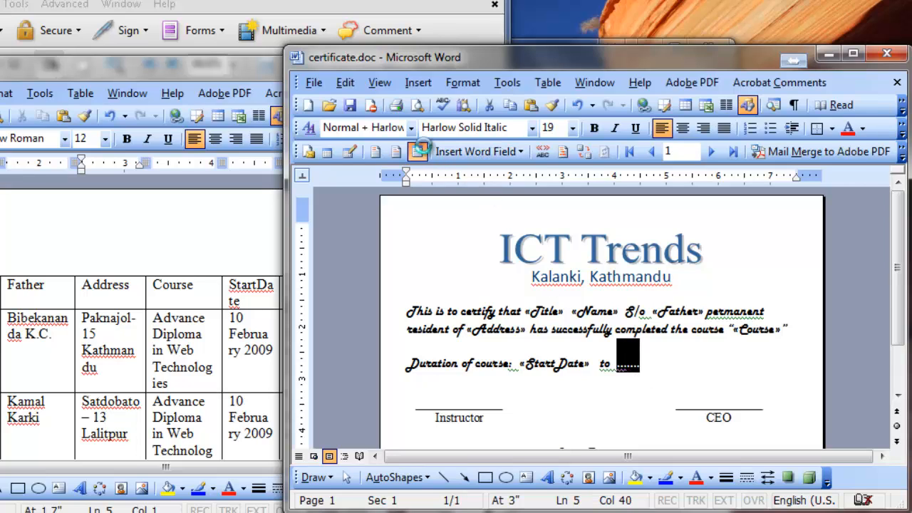
click(417, 151)
click(653, 314)
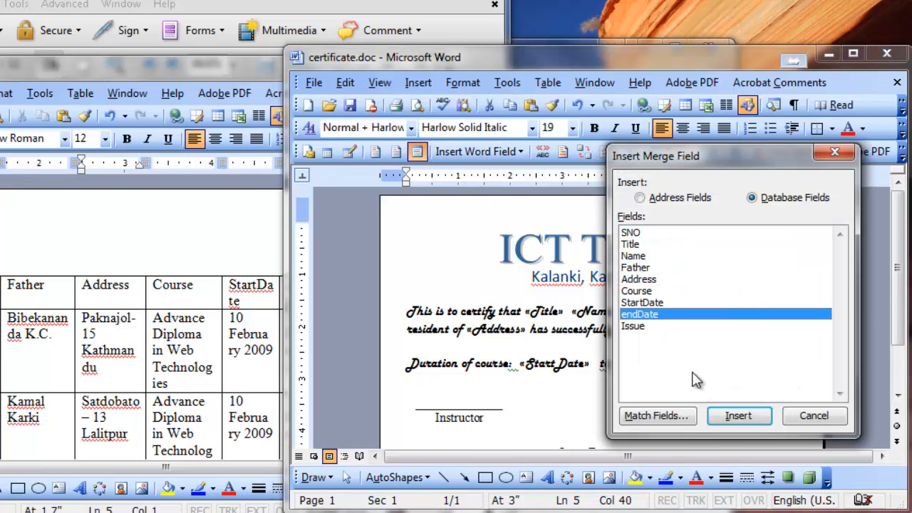
click(750, 421)
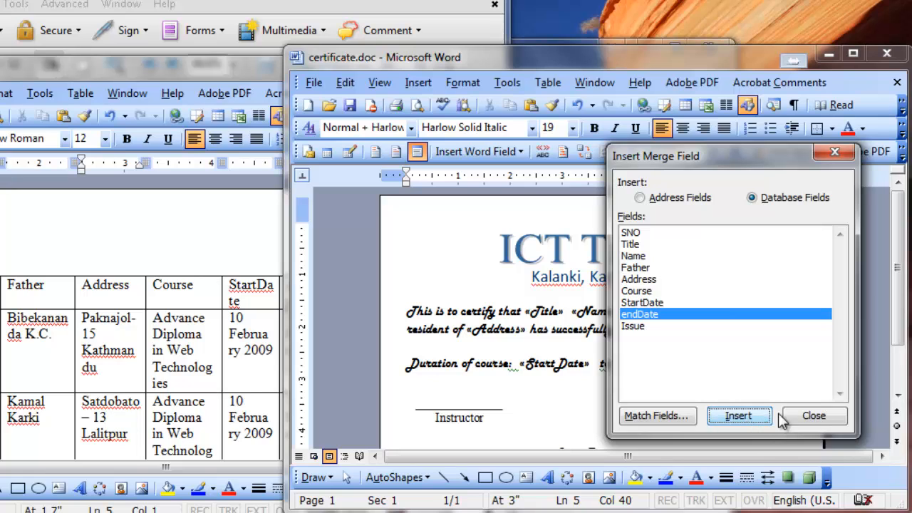
click(814, 416)
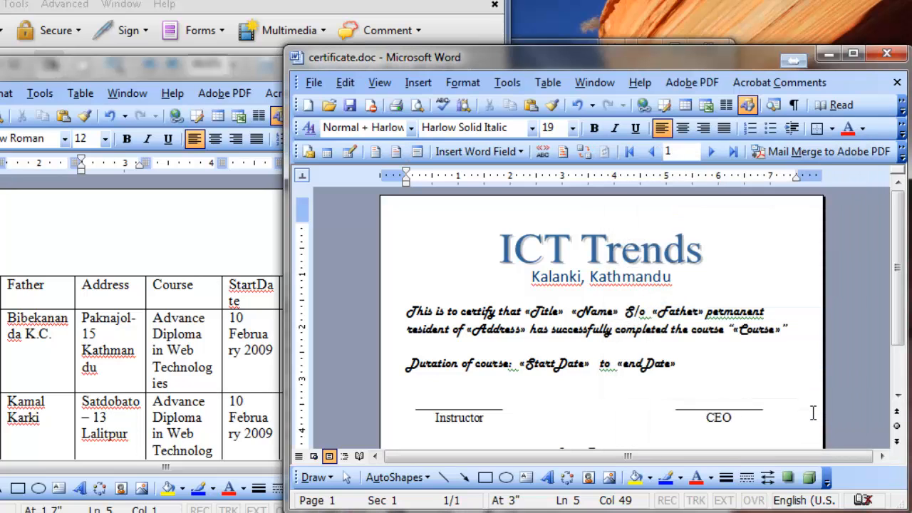
Replace the dotted placeholder after "Issue Date:" with the Issue merge field.
scroll(627, 335, down, 2)
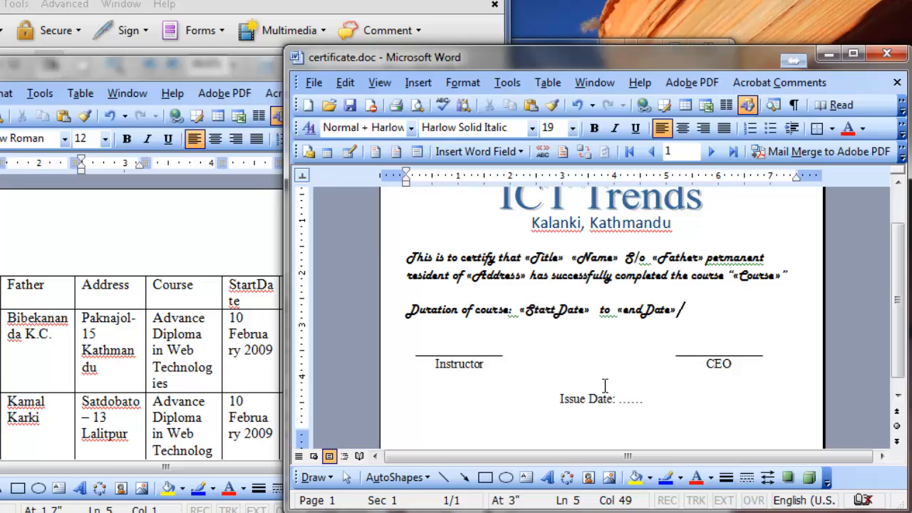
click(630, 399)
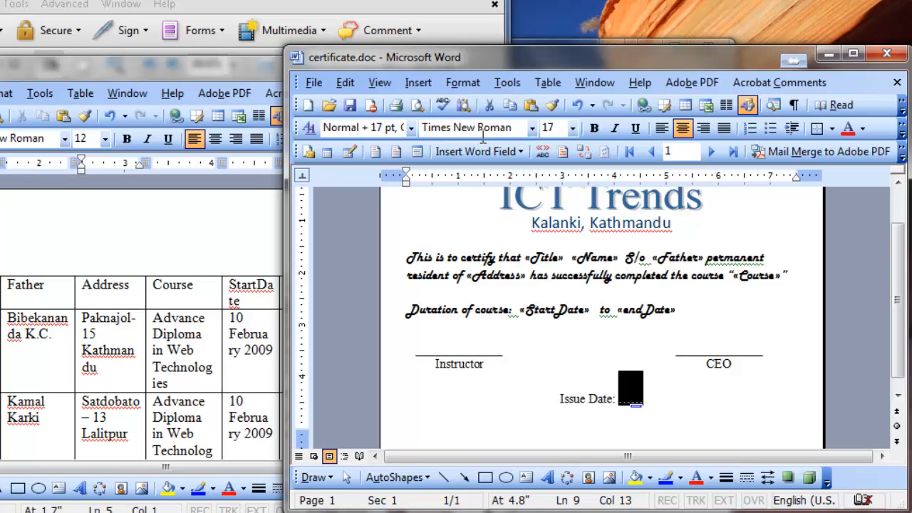
click(411, 153)
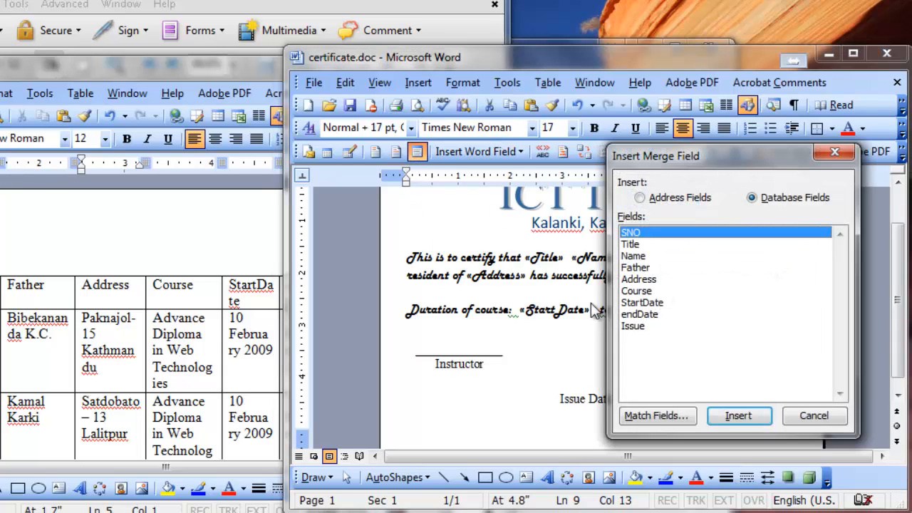
click(630, 327)
click(746, 415)
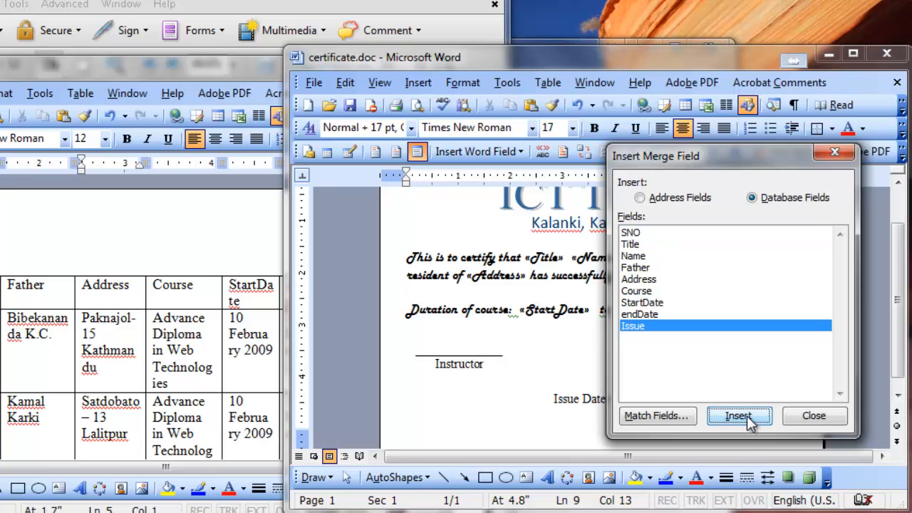
click(811, 416)
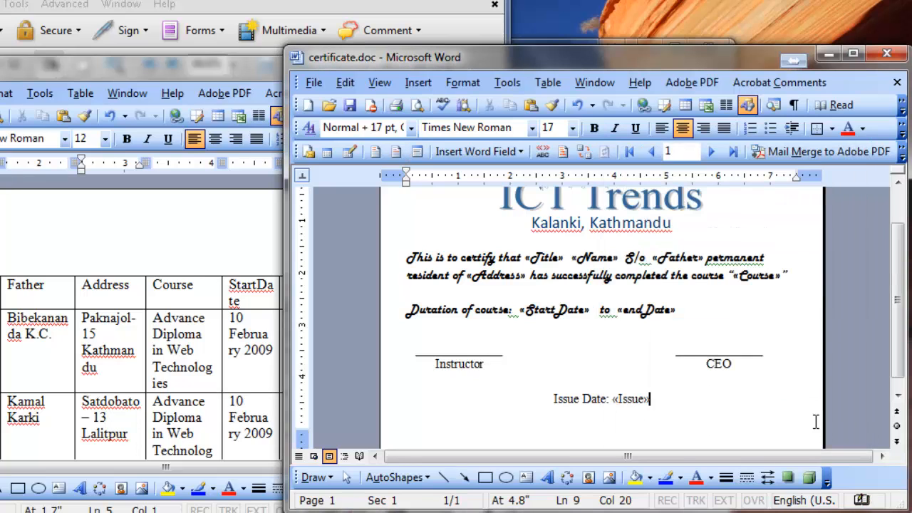
Check the Title, Name, Father and Address merge fields in the certificate text.
click(520, 277)
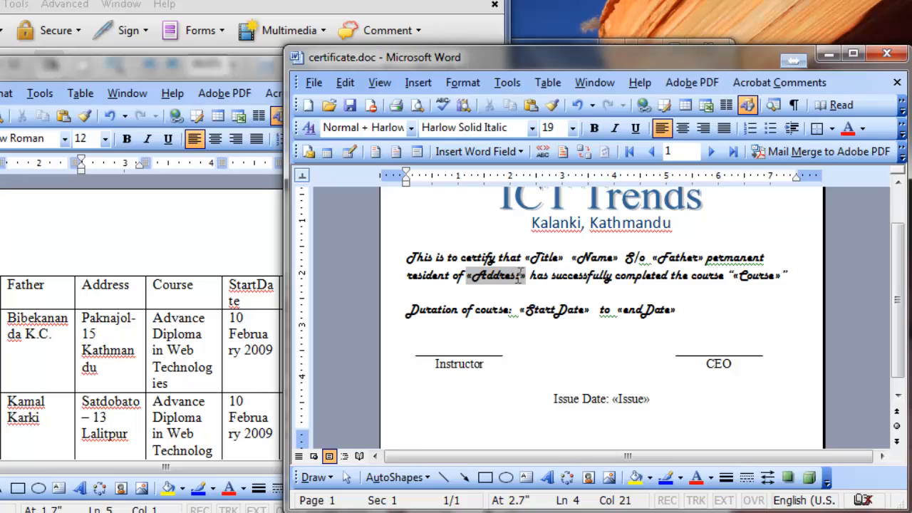
click(549, 276)
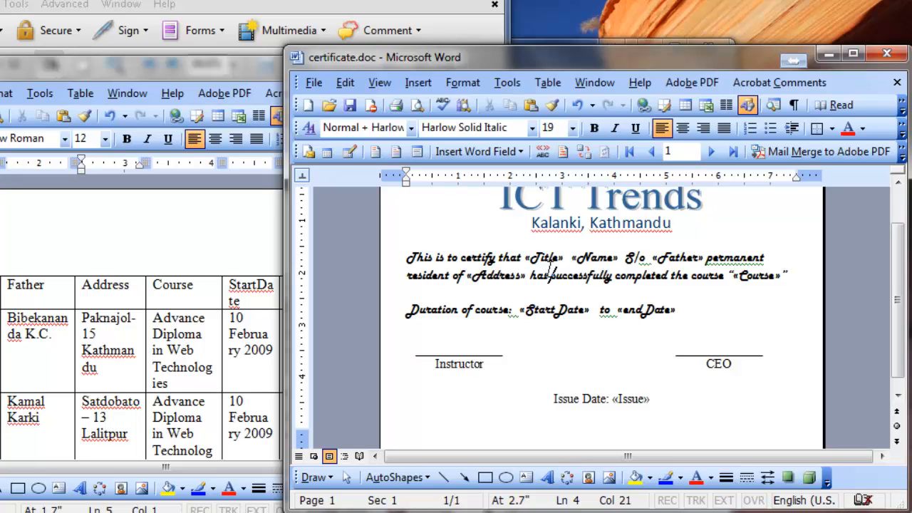
scroll(440, 214, up, 1)
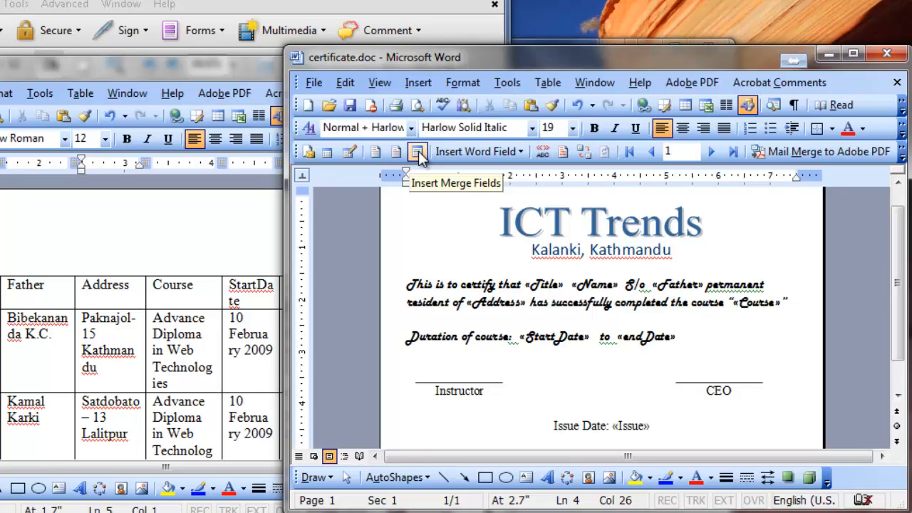
click(540, 285)
click(594, 285)
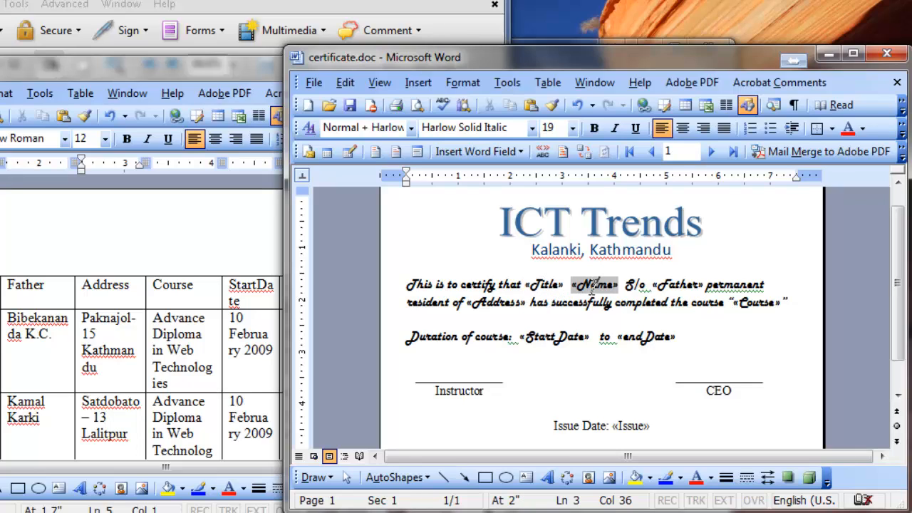
click(668, 287)
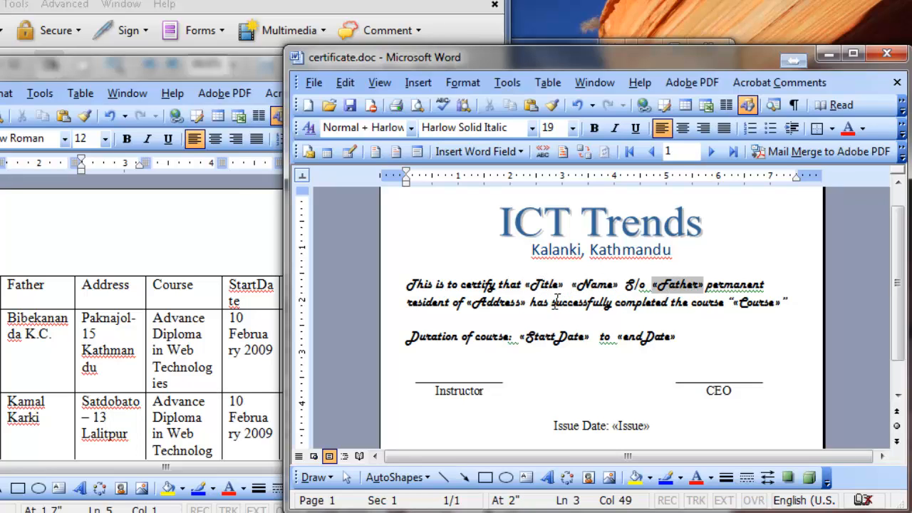
click(509, 305)
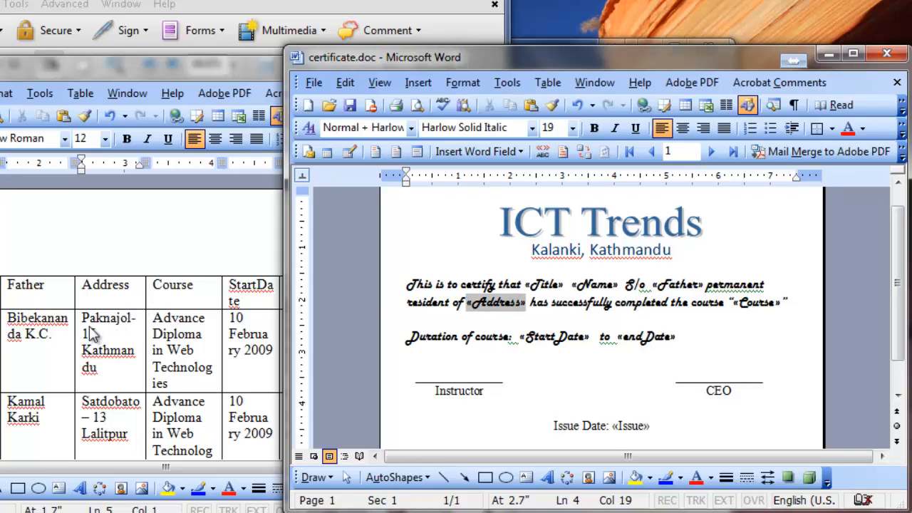
click(585, 305)
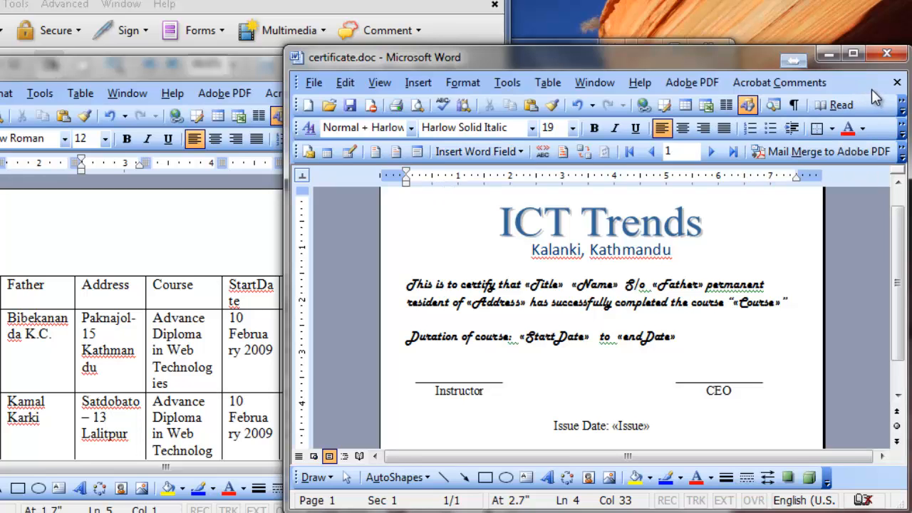
Switch to the question paper in Adobe Acrobat and read what question 2 requires for the students' certificates and the new file's name.
click(852, 56)
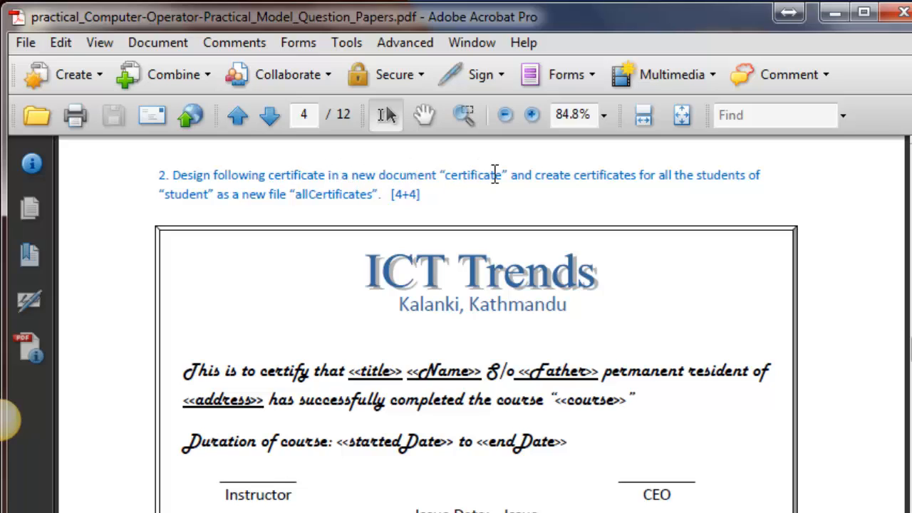
drag(539, 176, 252, 196)
drag(304, 187, 217, 180)
click(324, 196)
double_click(324, 196)
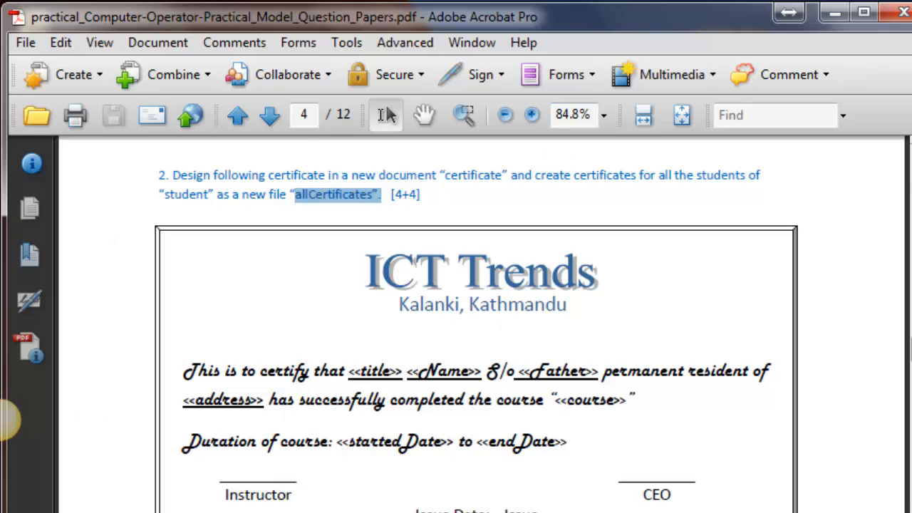
Switch back to certificate.doc in Word and start merging it to a new document.
key(alt+Tab)
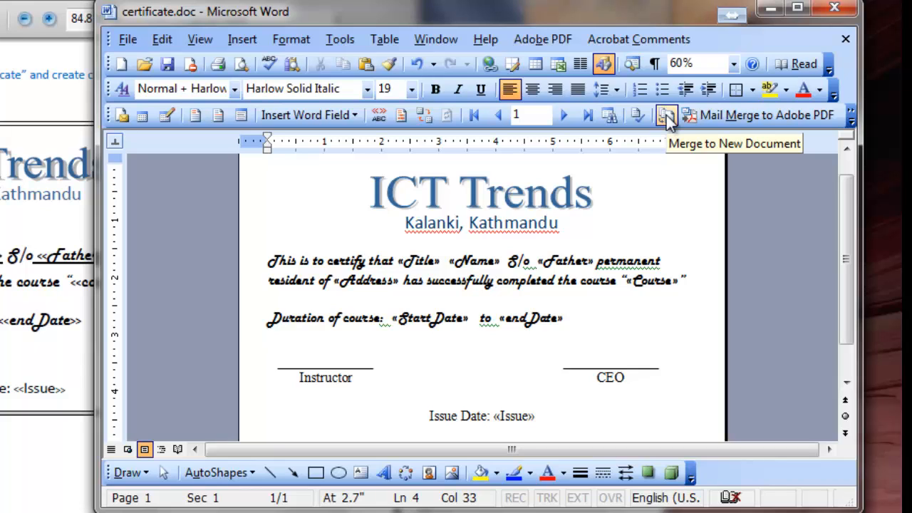
click(666, 115)
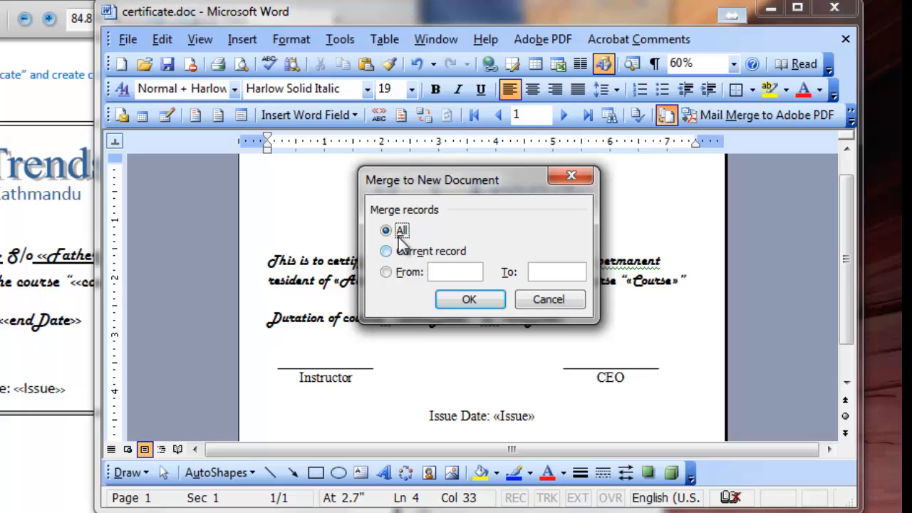
click(385, 257)
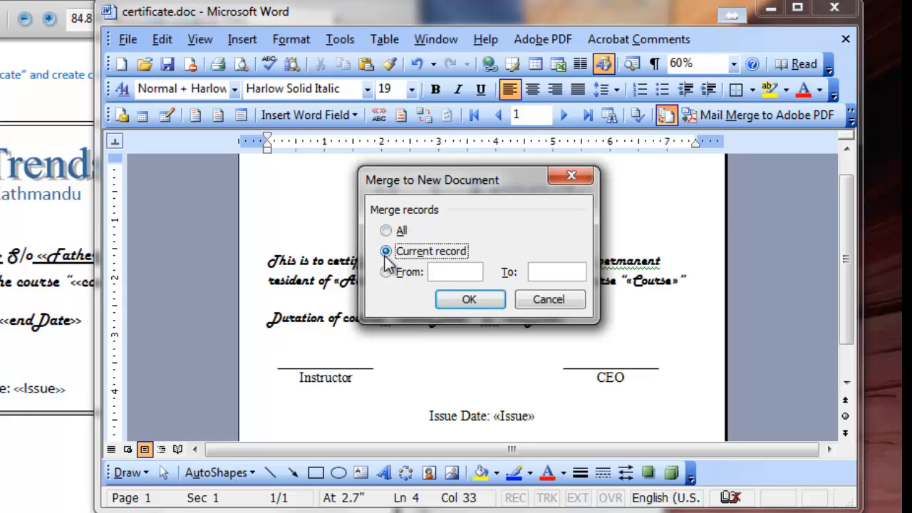
click(385, 271)
click(455, 273)
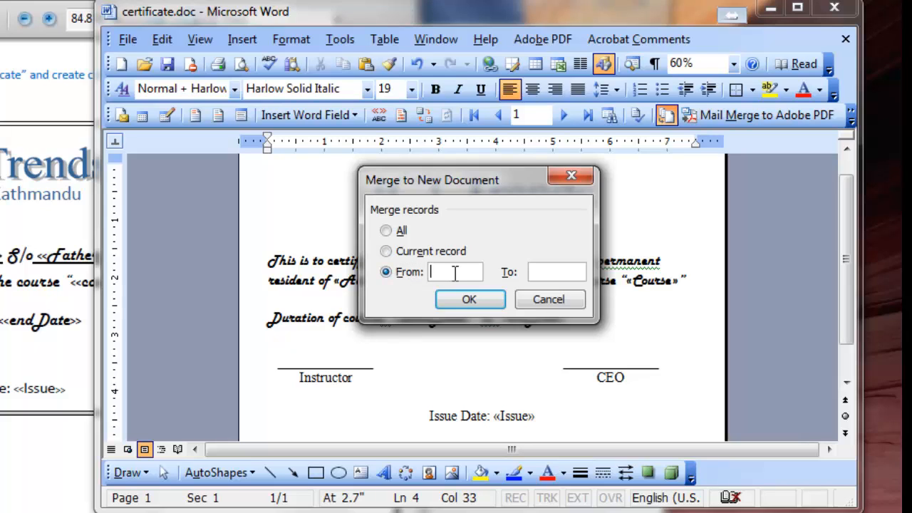
text(2)
text(4)
Merge all student records into the new document.
click(385, 230)
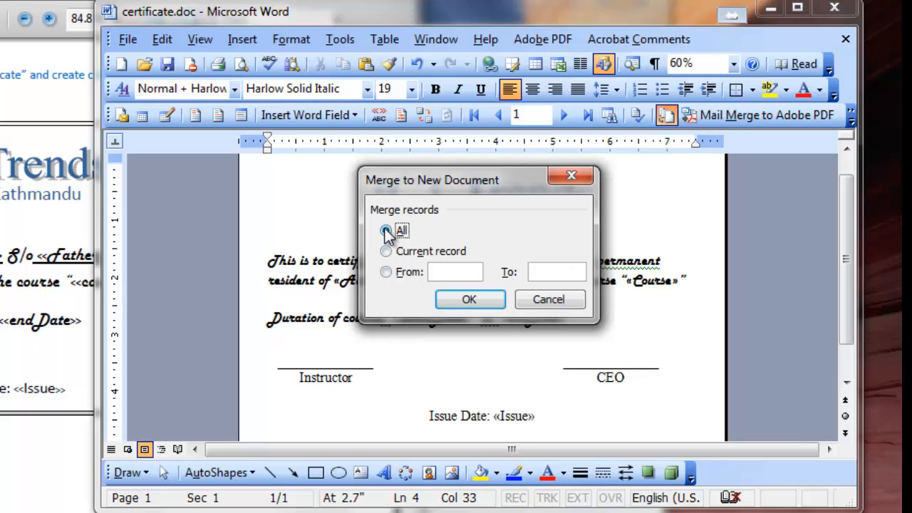
click(468, 300)
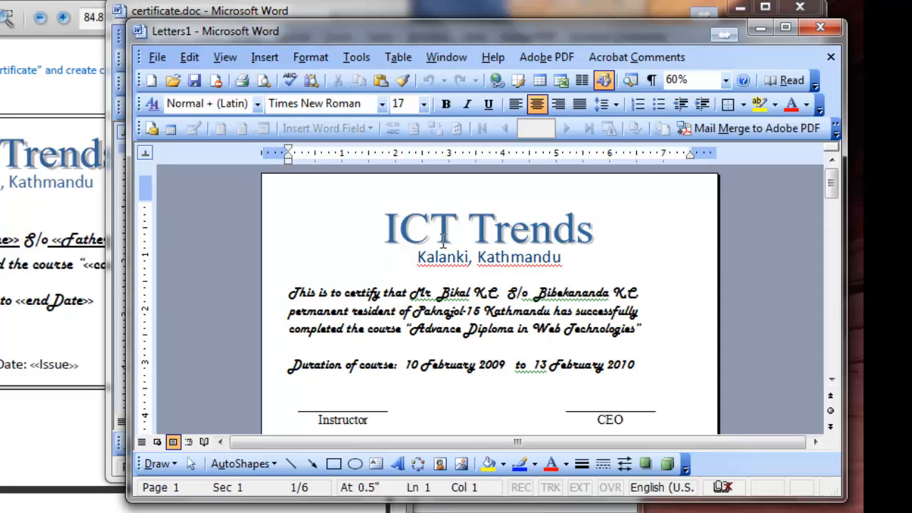
Check the title, name, father's name, address and dates filled into the first merged certificate.
scroll(523, 292, down, 2)
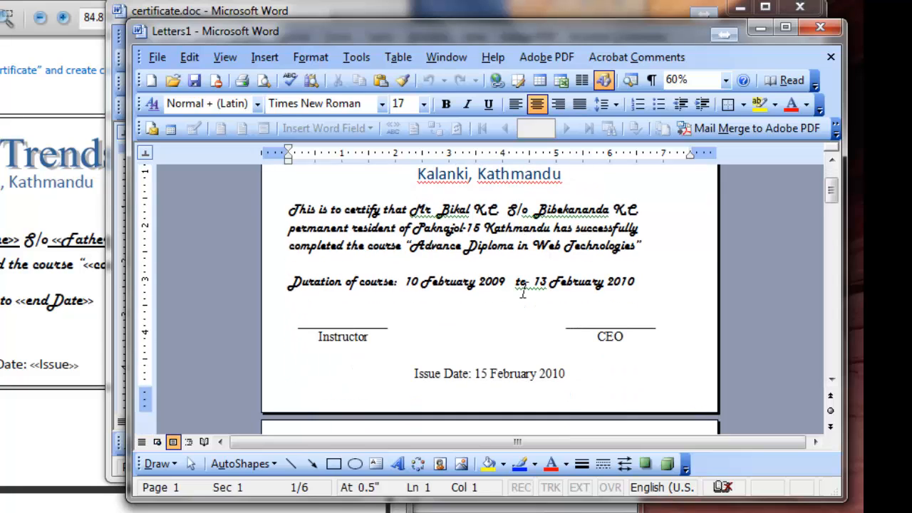
scroll(523, 293, up, 2)
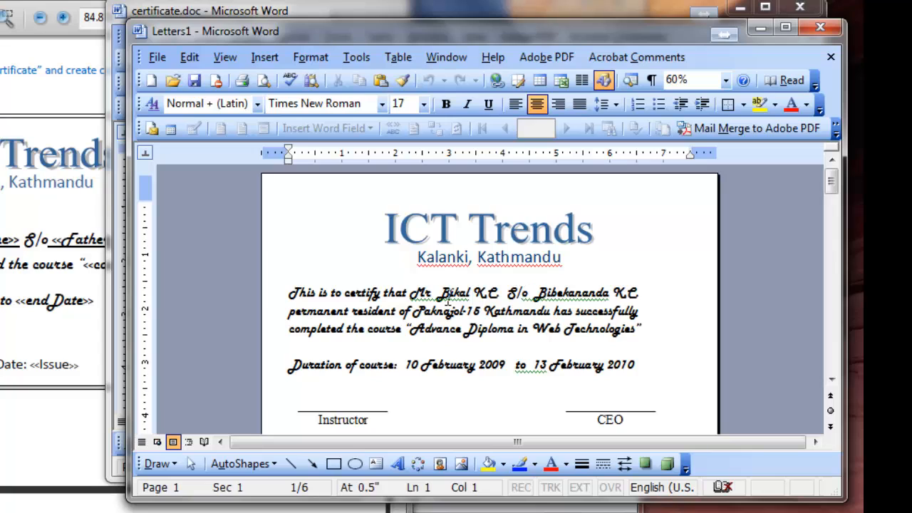
click(431, 293)
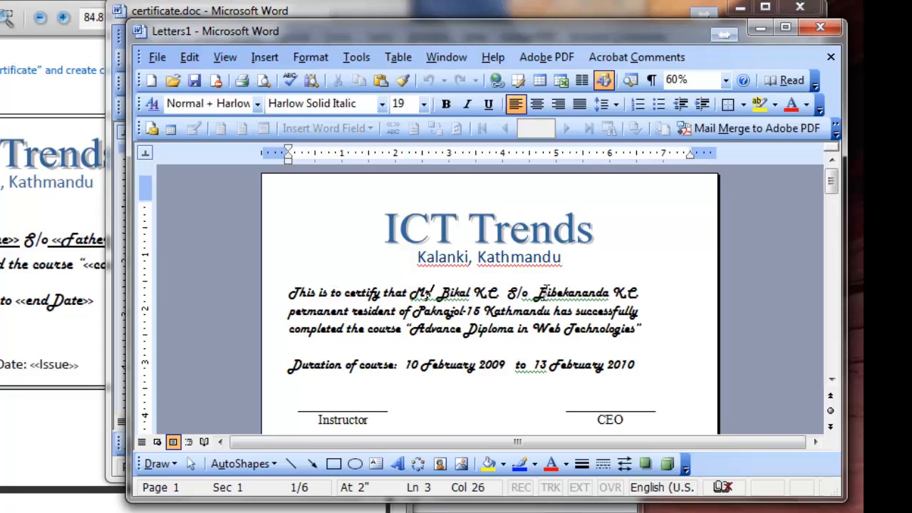
click(582, 292)
click(429, 312)
Look through the other students' merged certificates and return to the first one.
scroll(481, 331, down, 4)
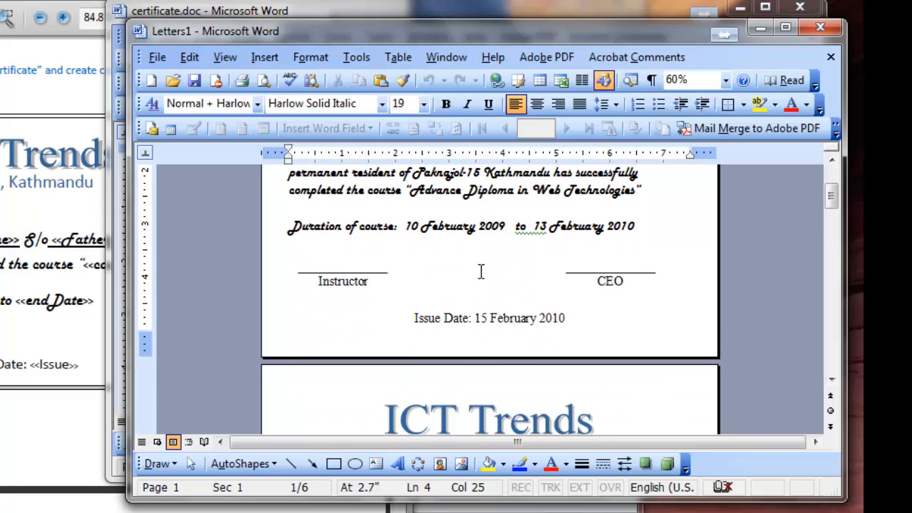
scroll(481, 271, down, 12)
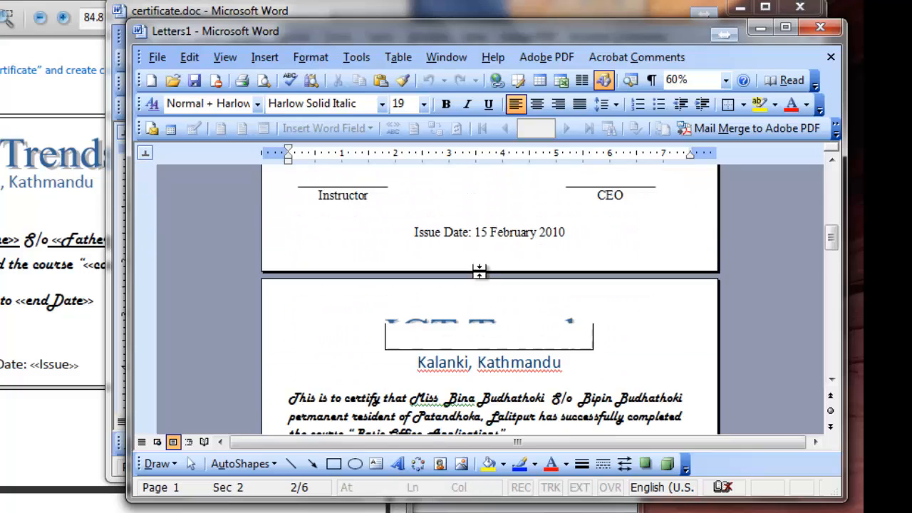
scroll(479, 271, down, 15)
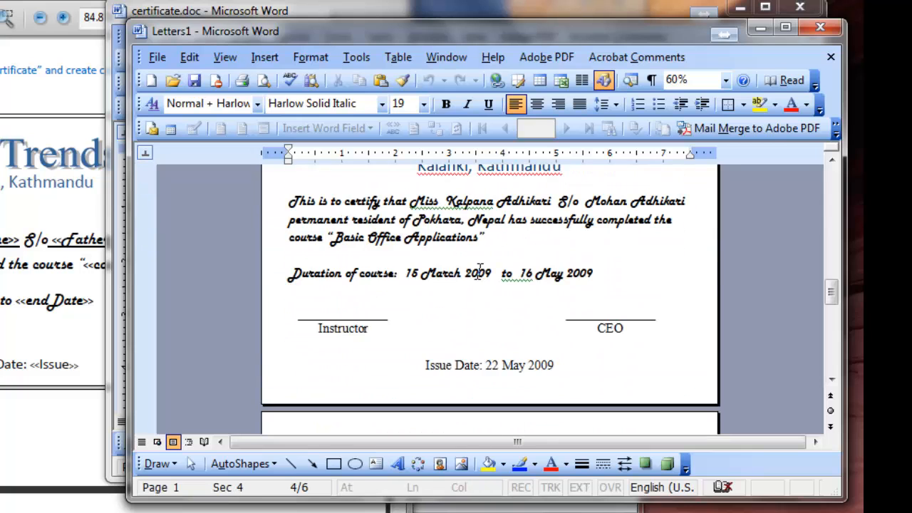
click(354, 300)
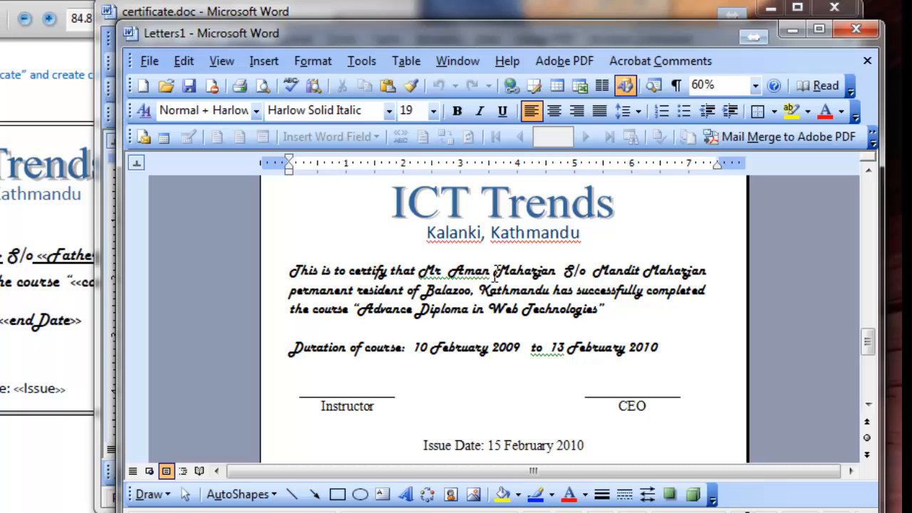
scroll(496, 273, down, 10)
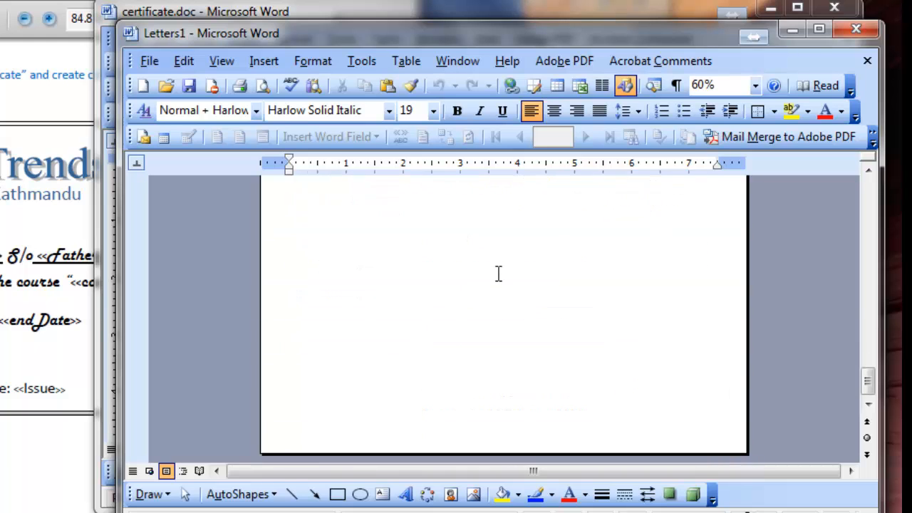
scroll(497, 273, down, 10)
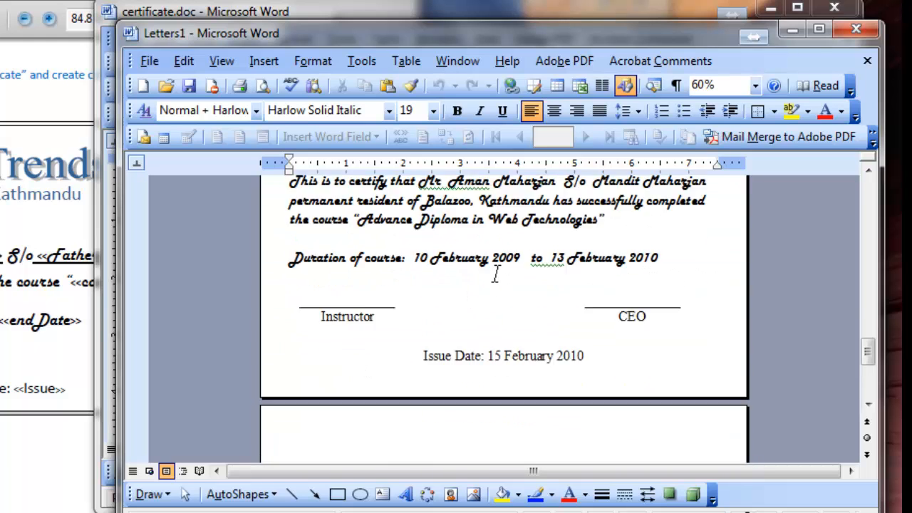
scroll(496, 273, down, 10)
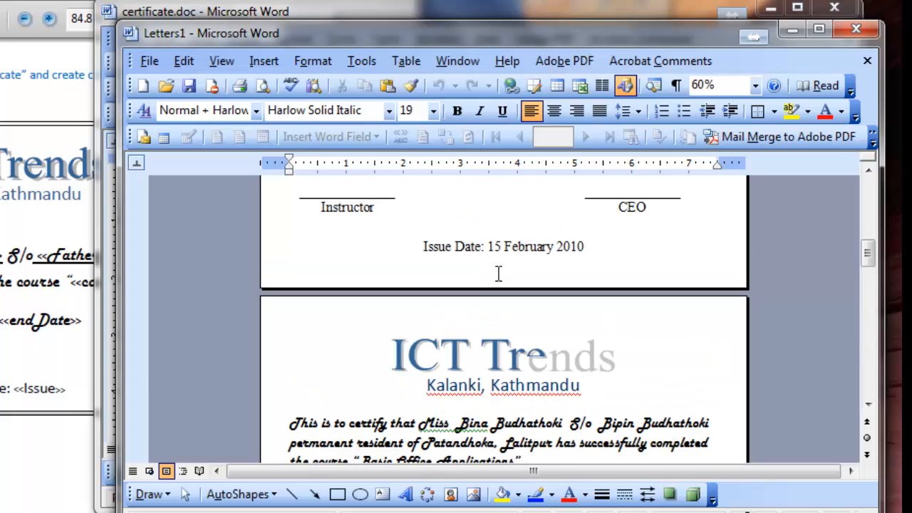
scroll(499, 273, up, 5)
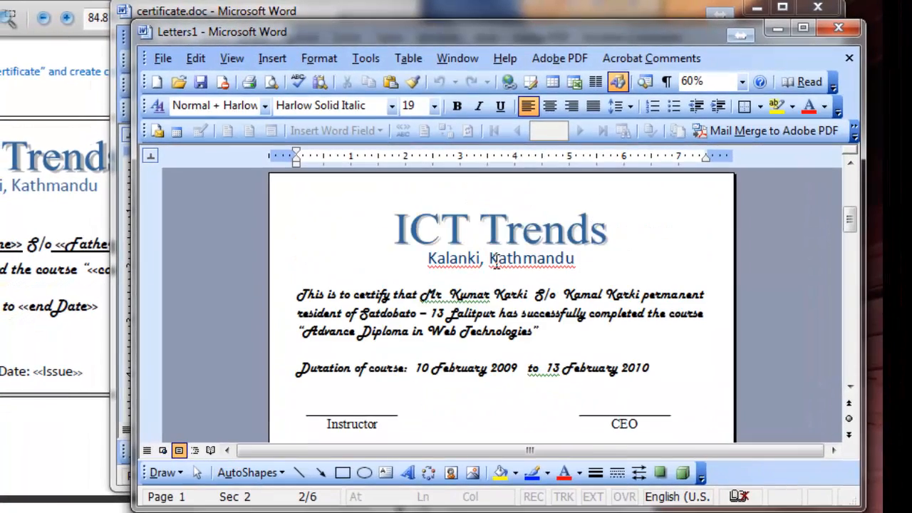
scroll(497, 261, up, 10)
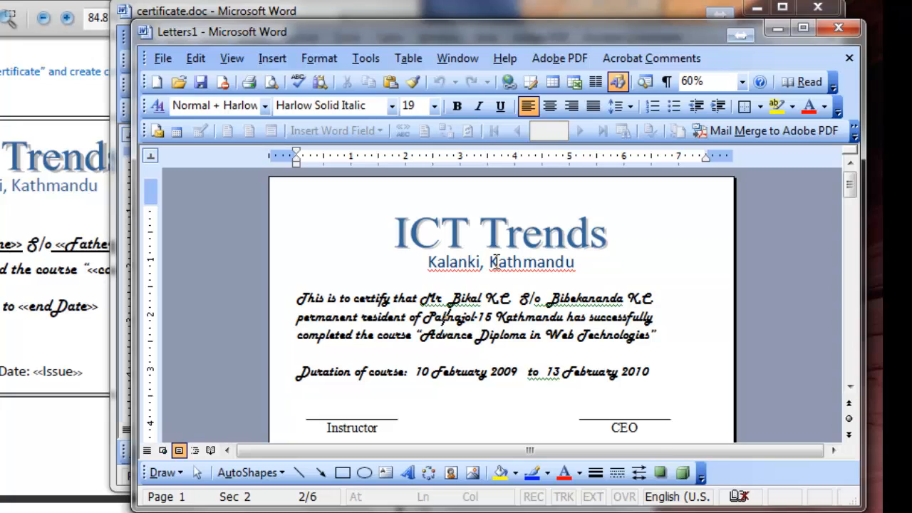
click(392, 314)
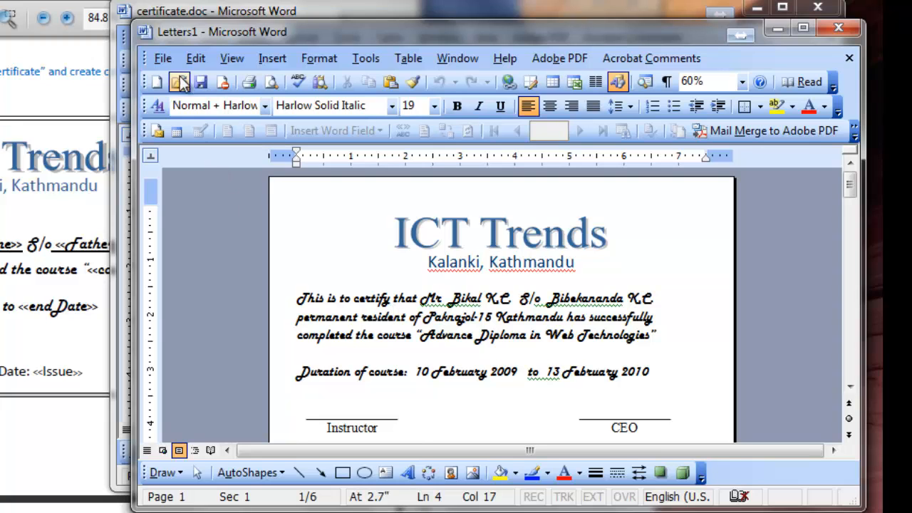
Save the merged document as allCertificates in the folder that holds certificate.doc and students.doc.
click(163, 57)
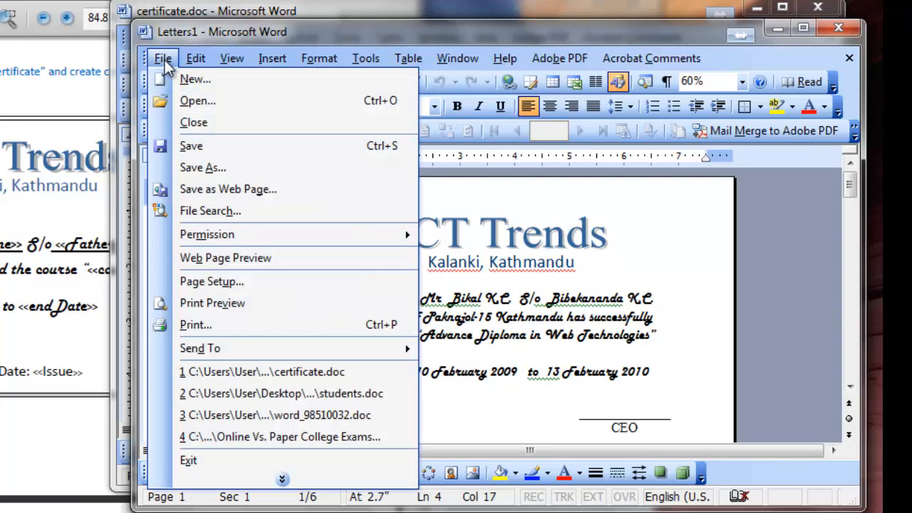
click(230, 169)
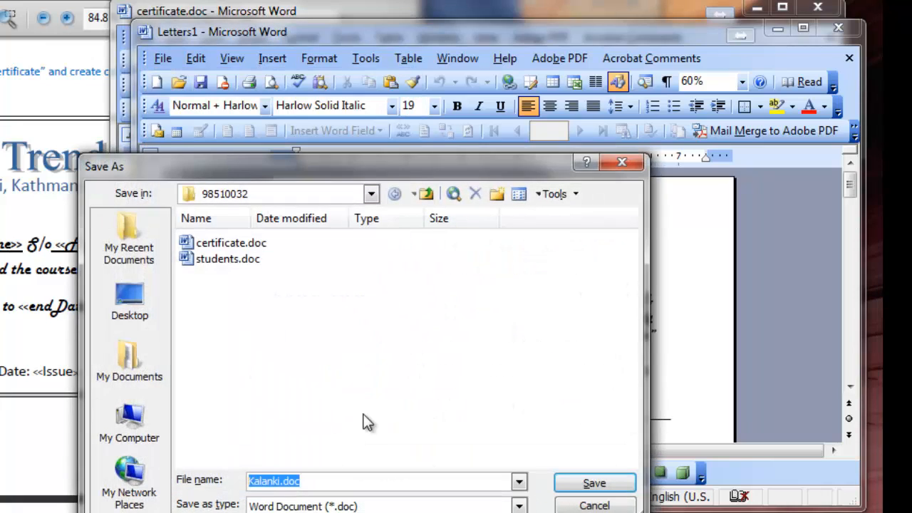
text(certifica)
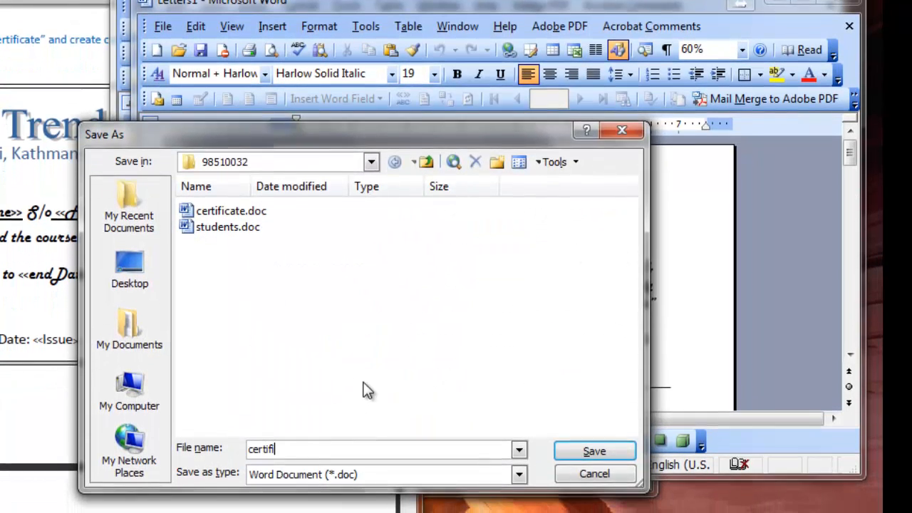
text(tes)
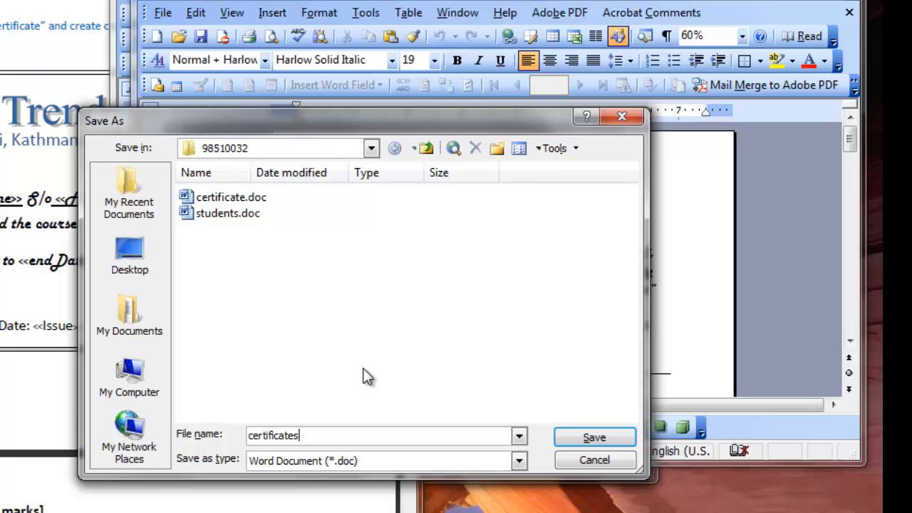
key(Home)
text(allC)
key(Delete)
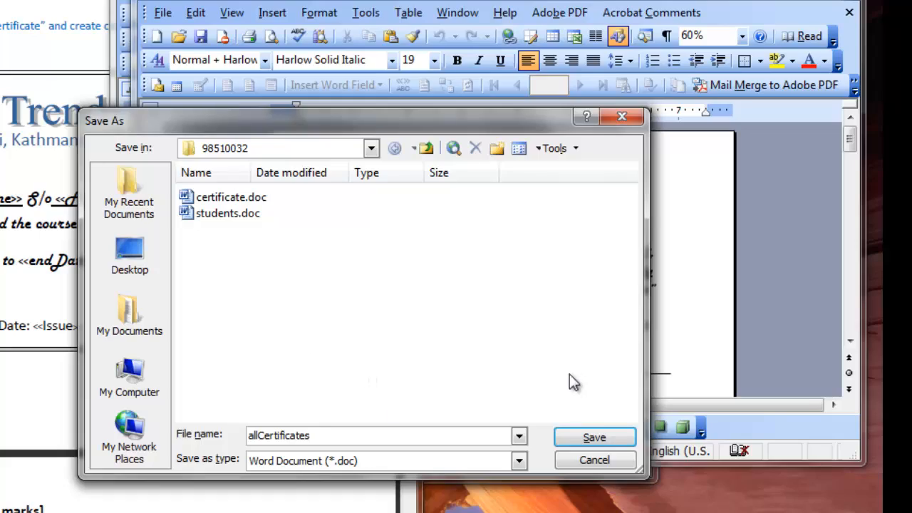
click(594, 438)
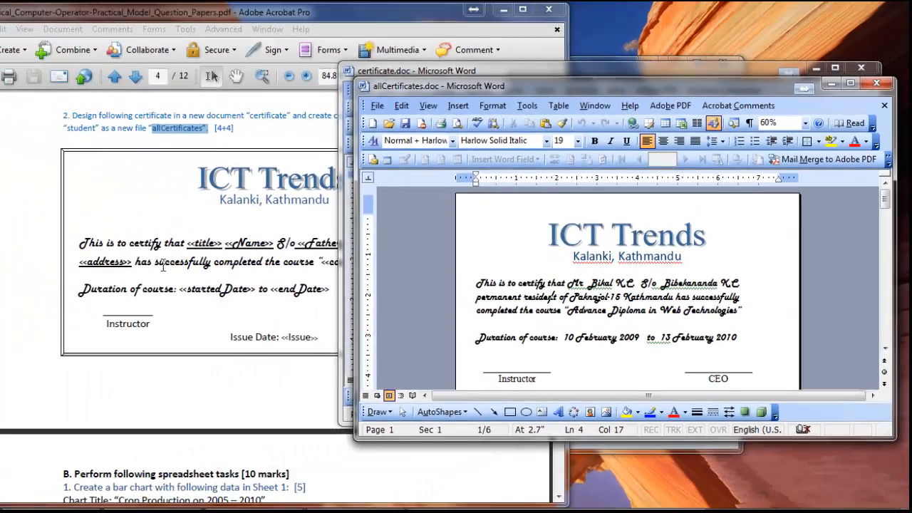
Switch to the question paper in Adobe Acrobat, review the section A tasks of Sample Set - 02, and return to allCertificates.doc in Word.
click(163, 266)
scroll(210, 271, down, 3)
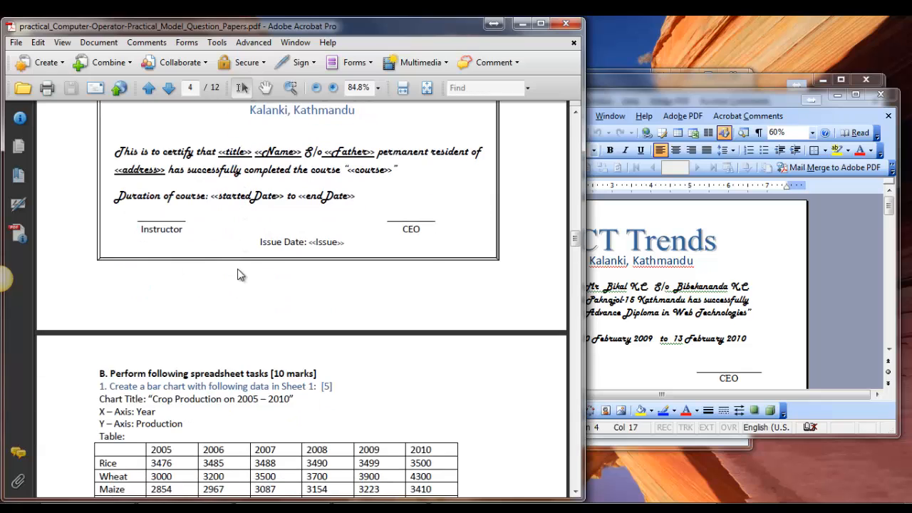
scroll(210, 270, up, 1)
scroll(240, 275, up, 4)
scroll(240, 267, down, 1)
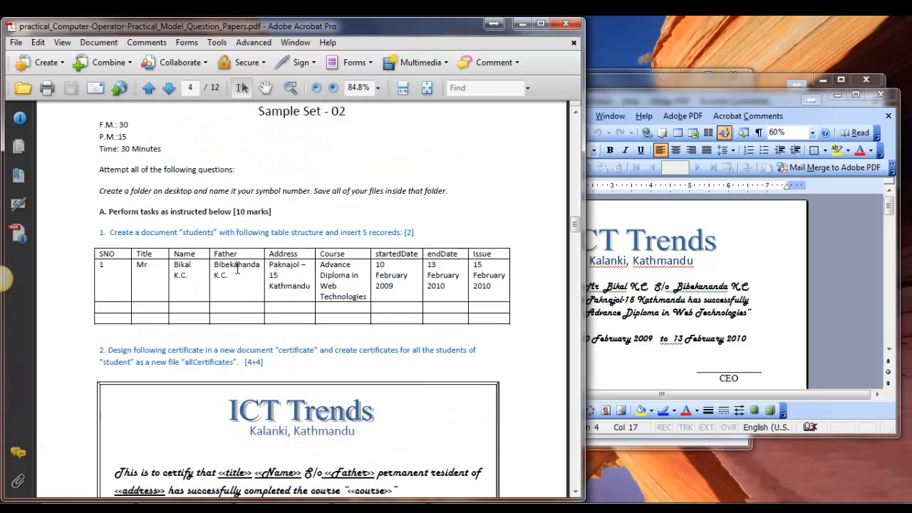
click(673, 285)
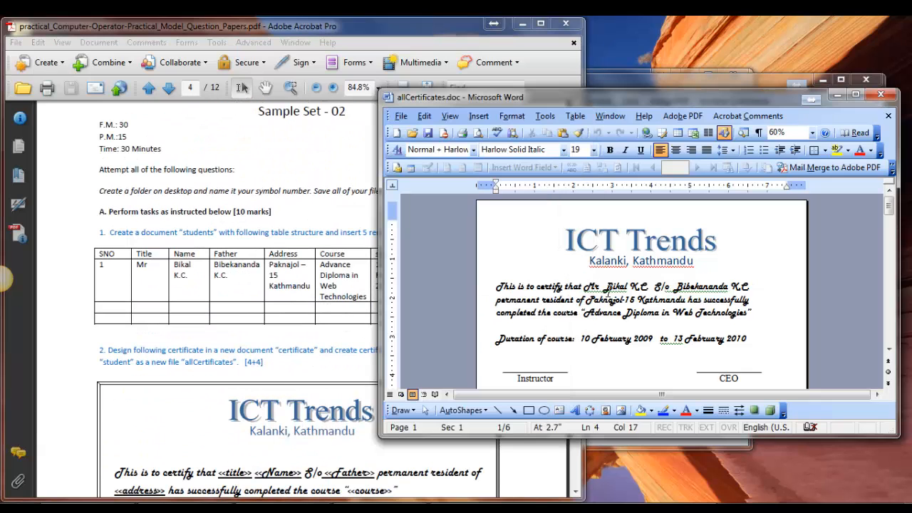